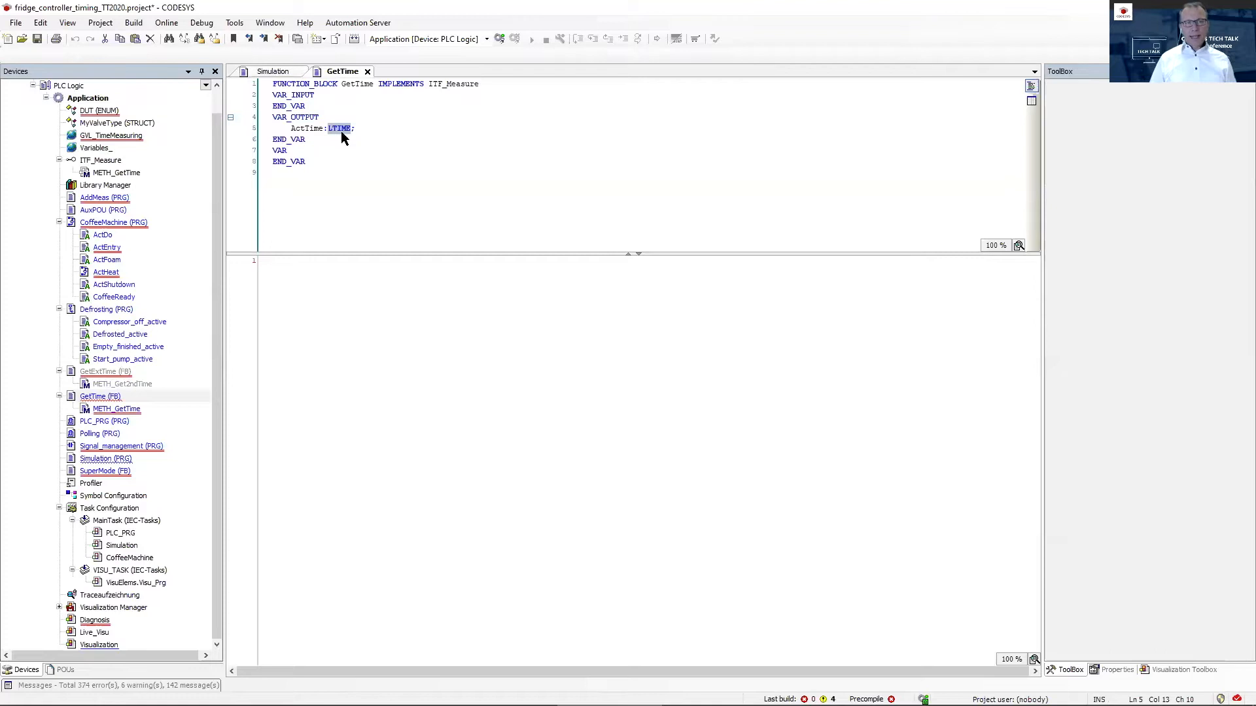
Step: Open the METH_GetTime method of the GetTime function block to review its code, and return to the Simulation program
click(128, 411)
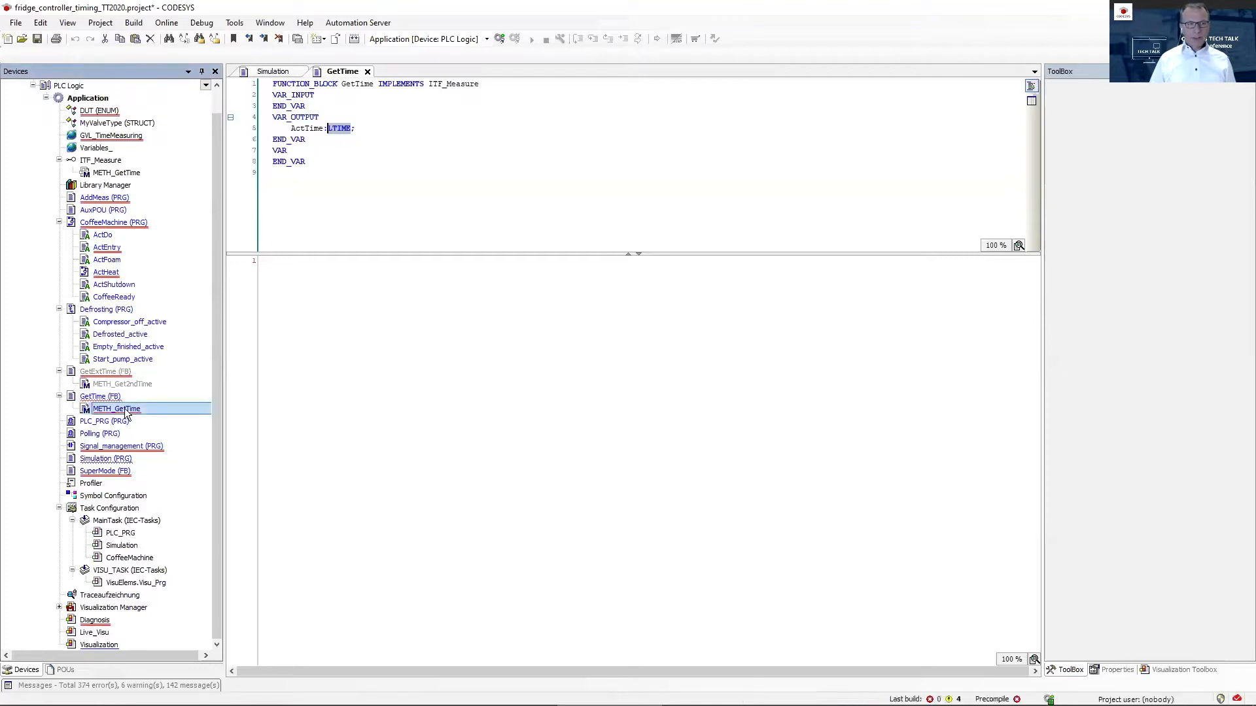
double_click(128, 411)
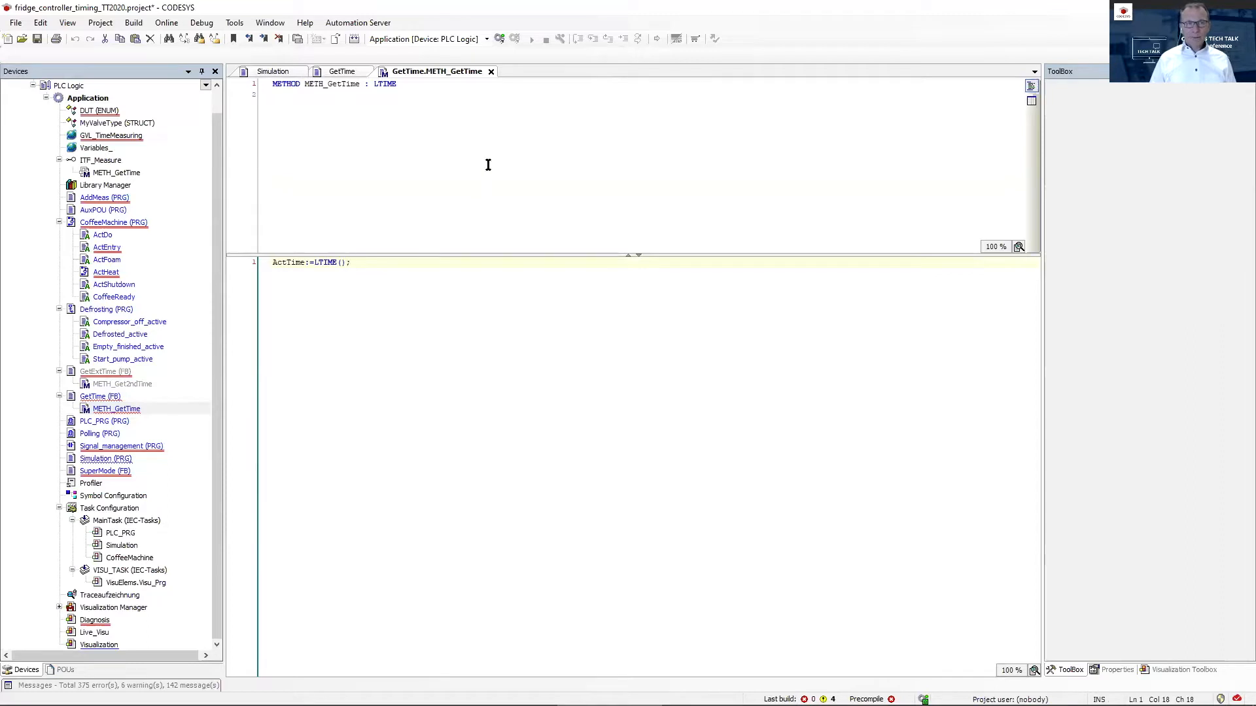
click(101, 462)
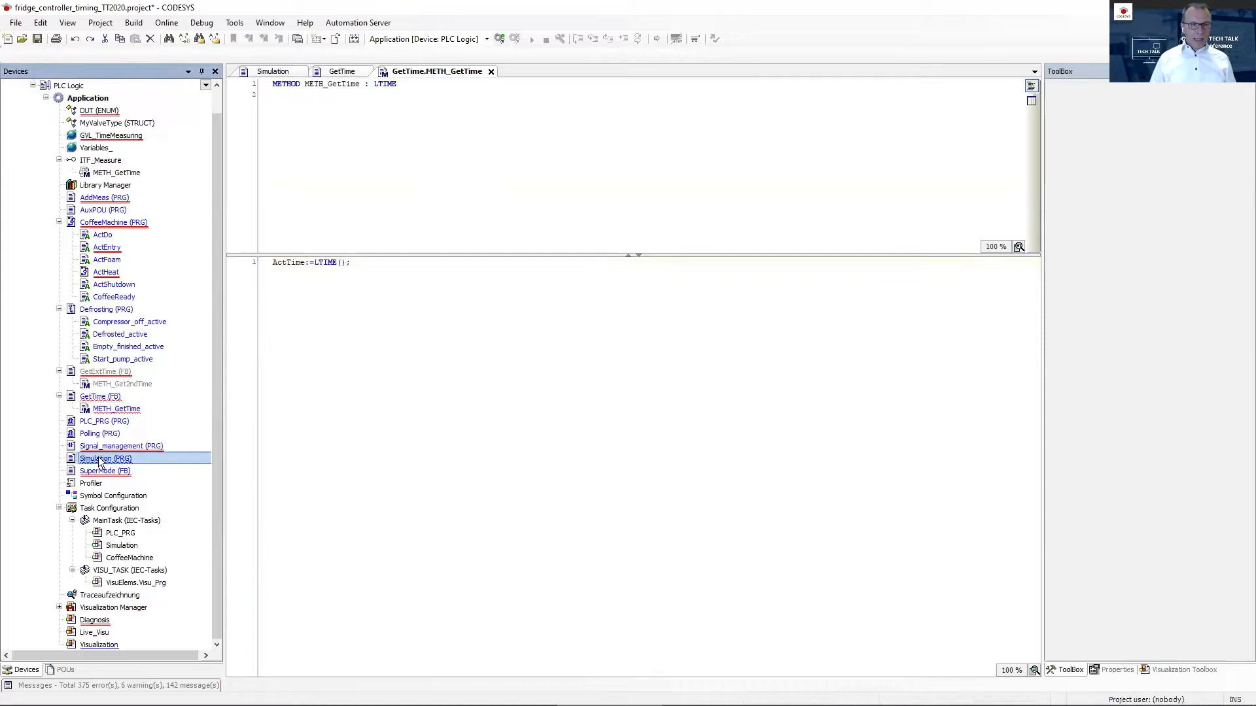
double_click(88, 463)
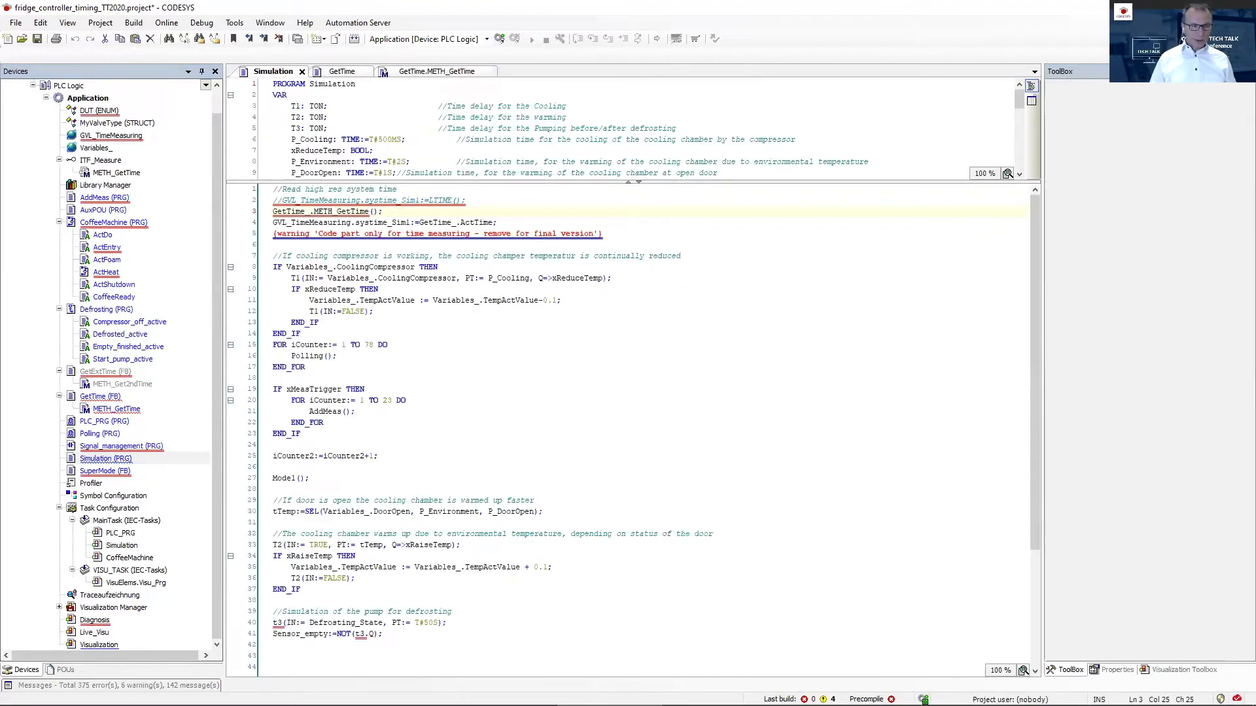
Step: Show the Static analysis messages category in the message view and clear all messages
click(122, 685)
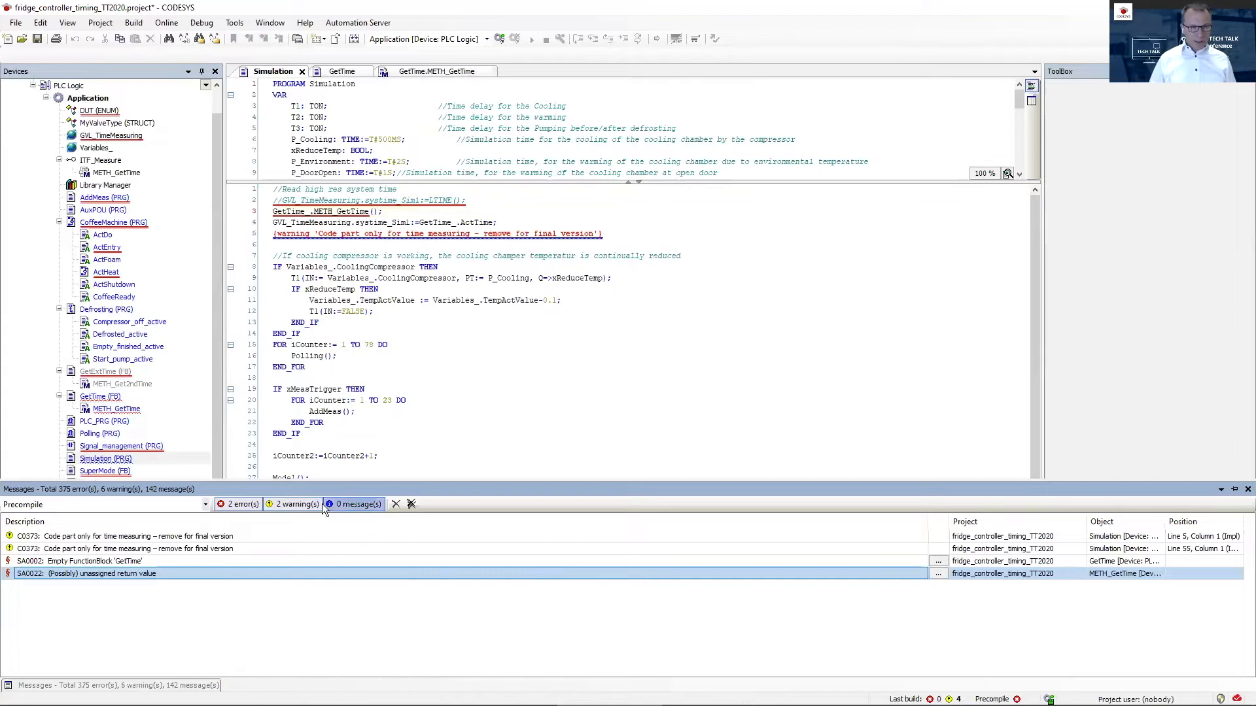
click(202, 505)
click(160, 564)
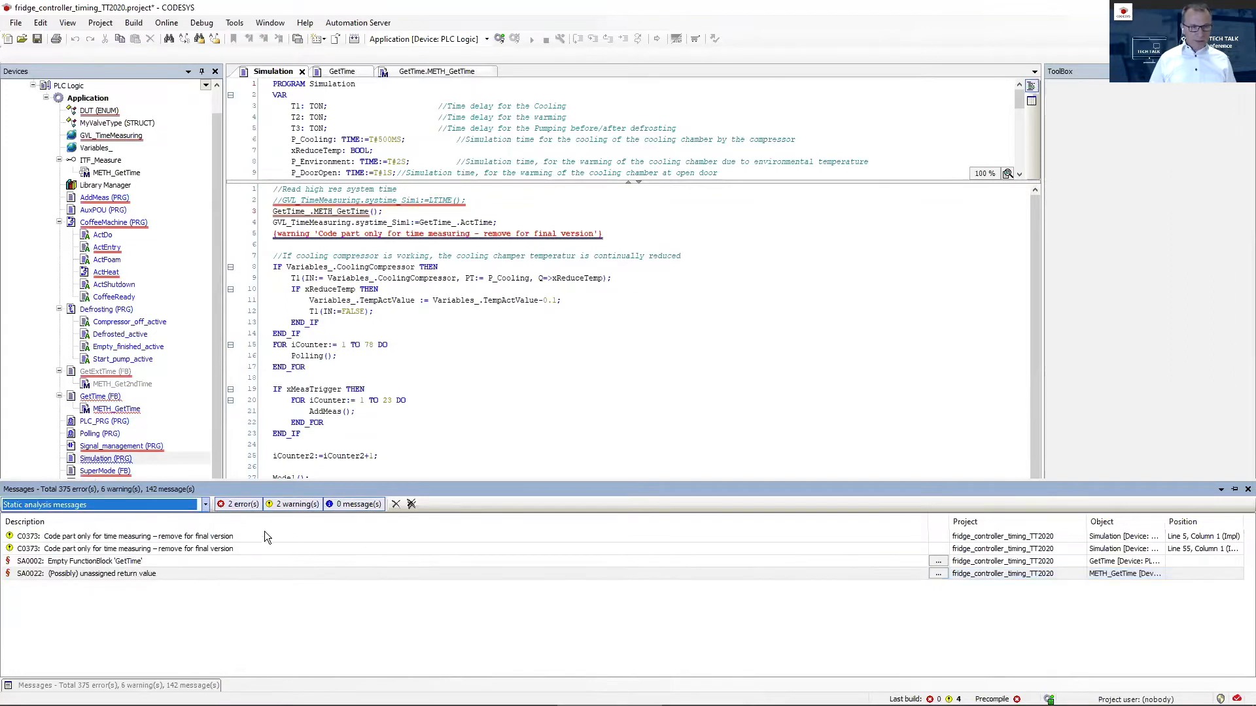
click(412, 504)
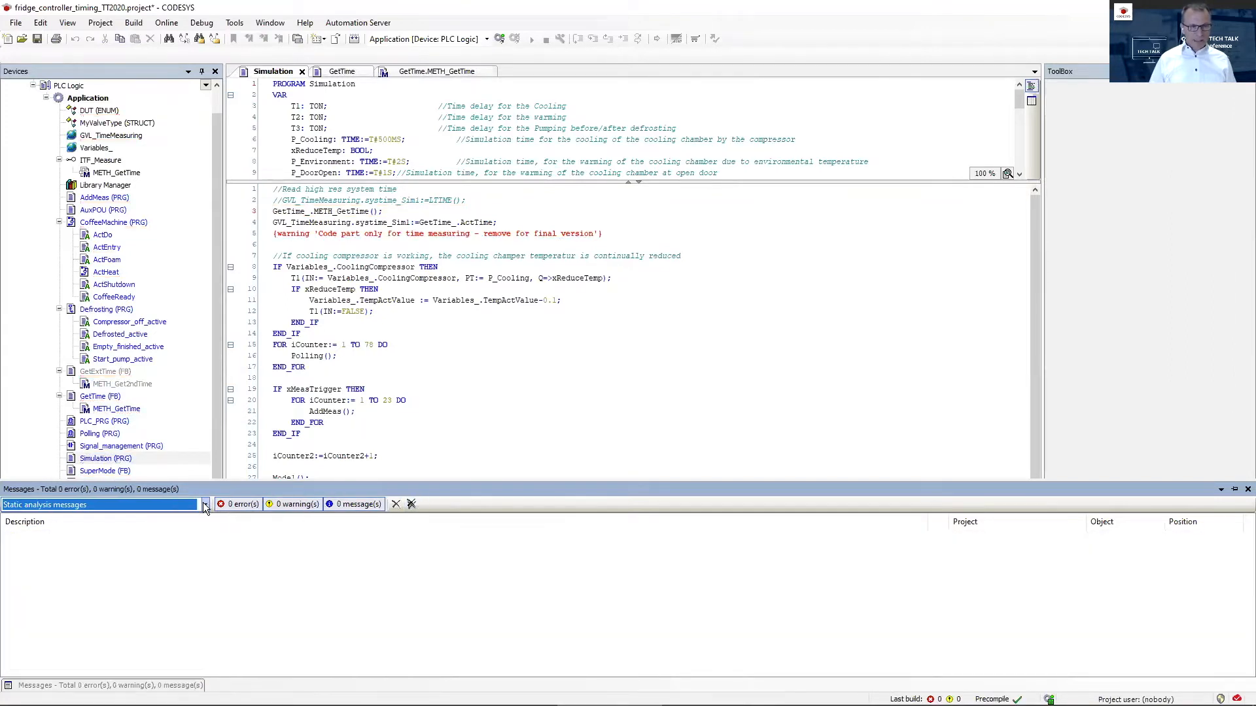
click(453, 430)
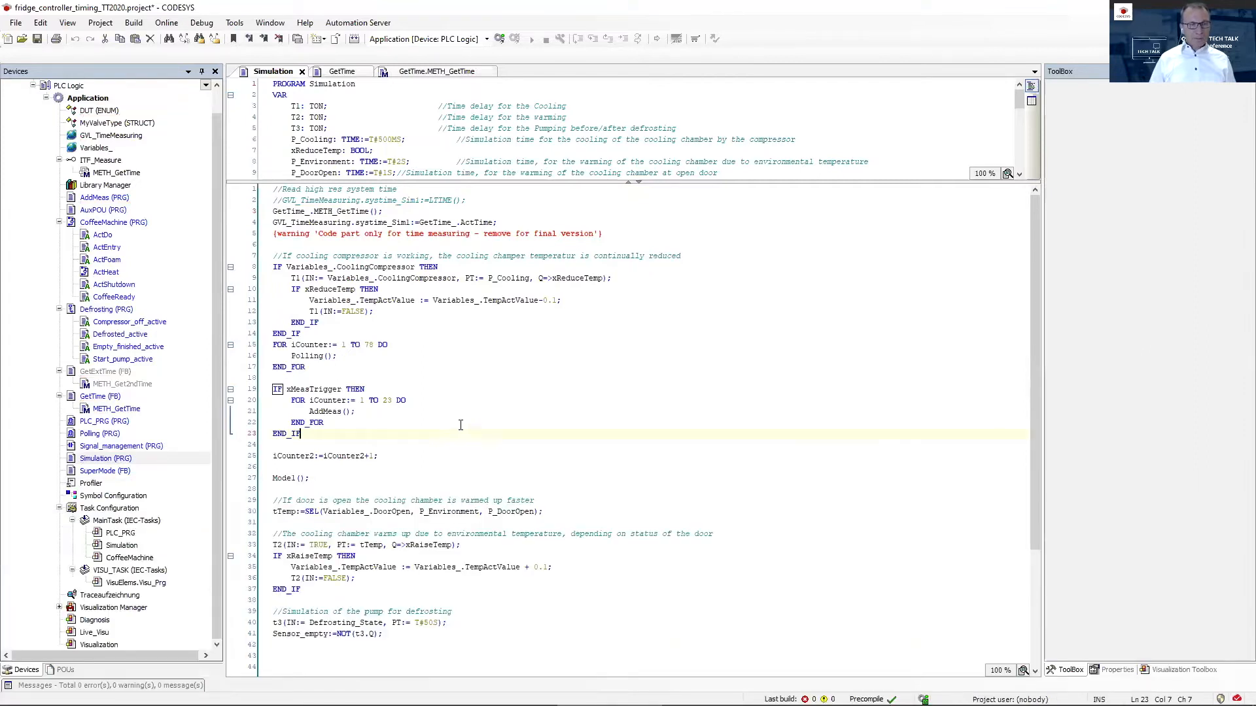
Step: Examine the time-stamp measuring code at the end and at the beginning of the Simulation program
scroll(432, 481, down, 1)
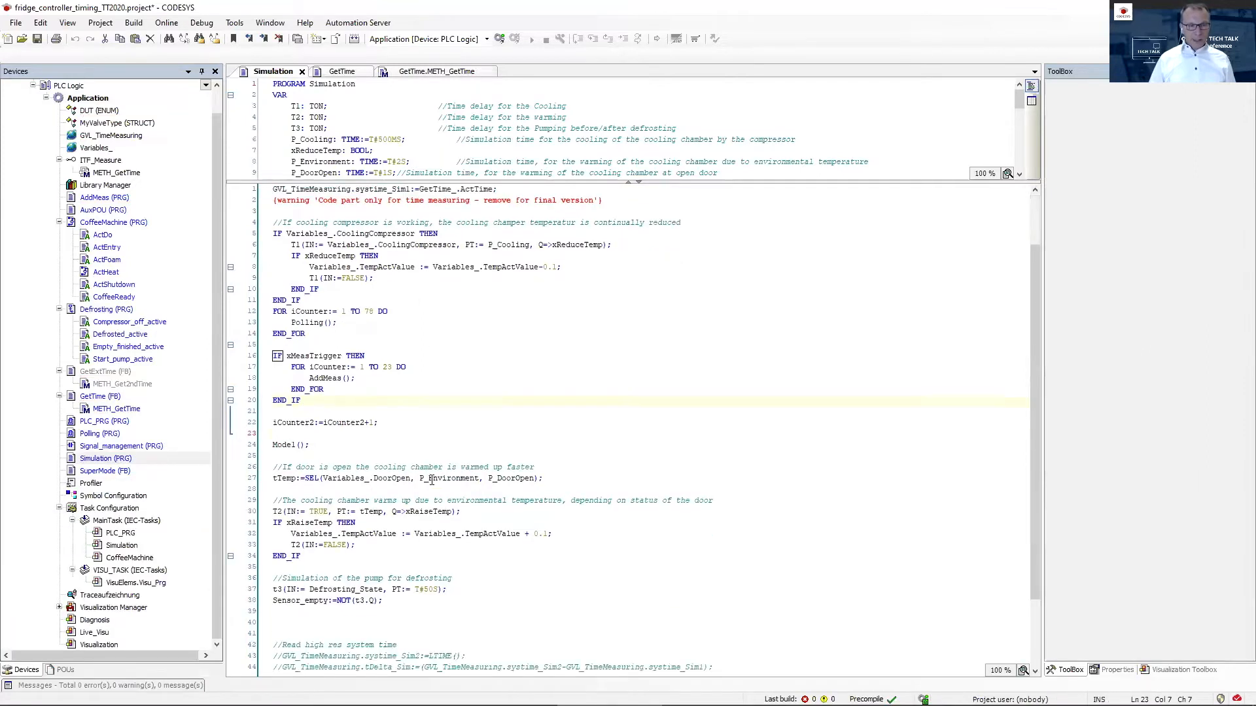
scroll(432, 480, down, 3)
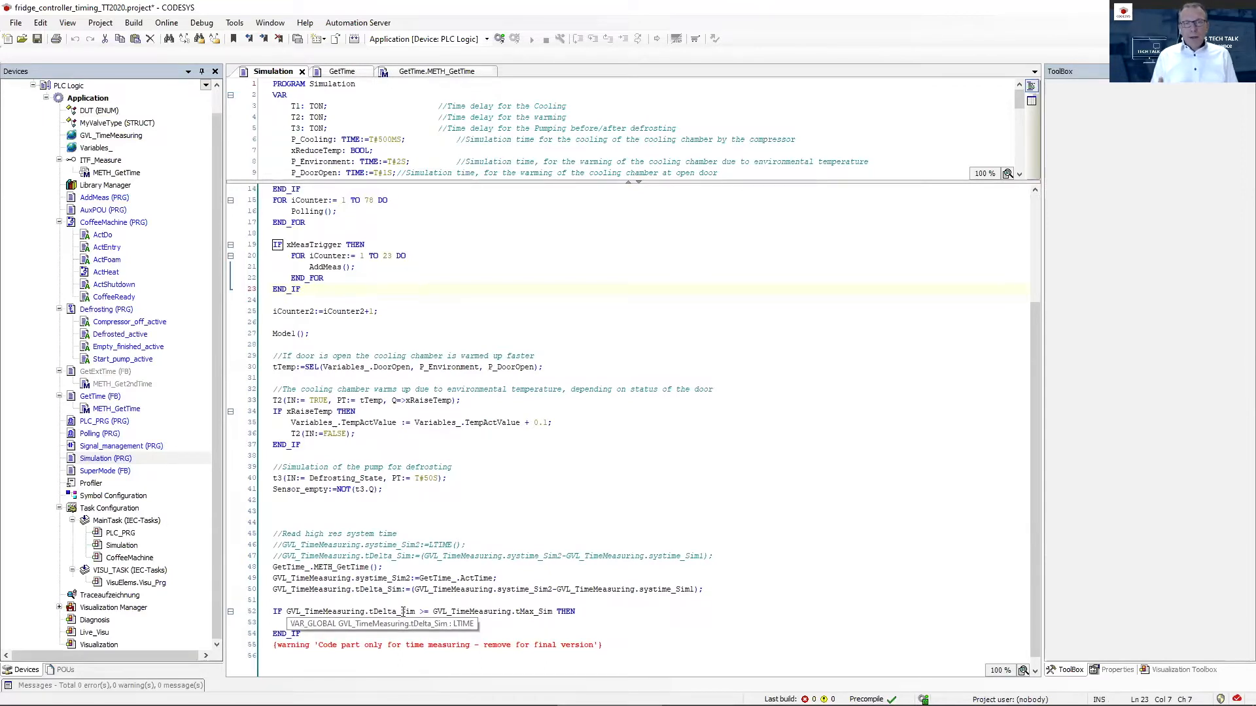
key(alt+Tab)
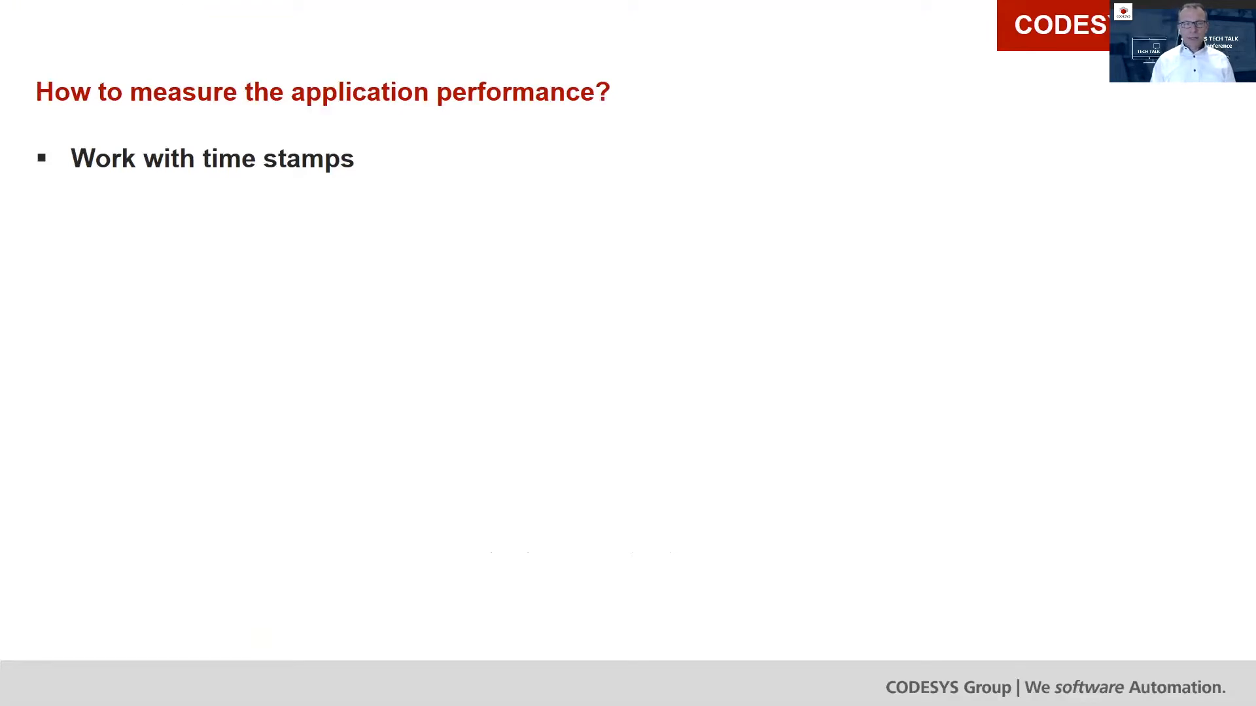
key(alt+Tab)
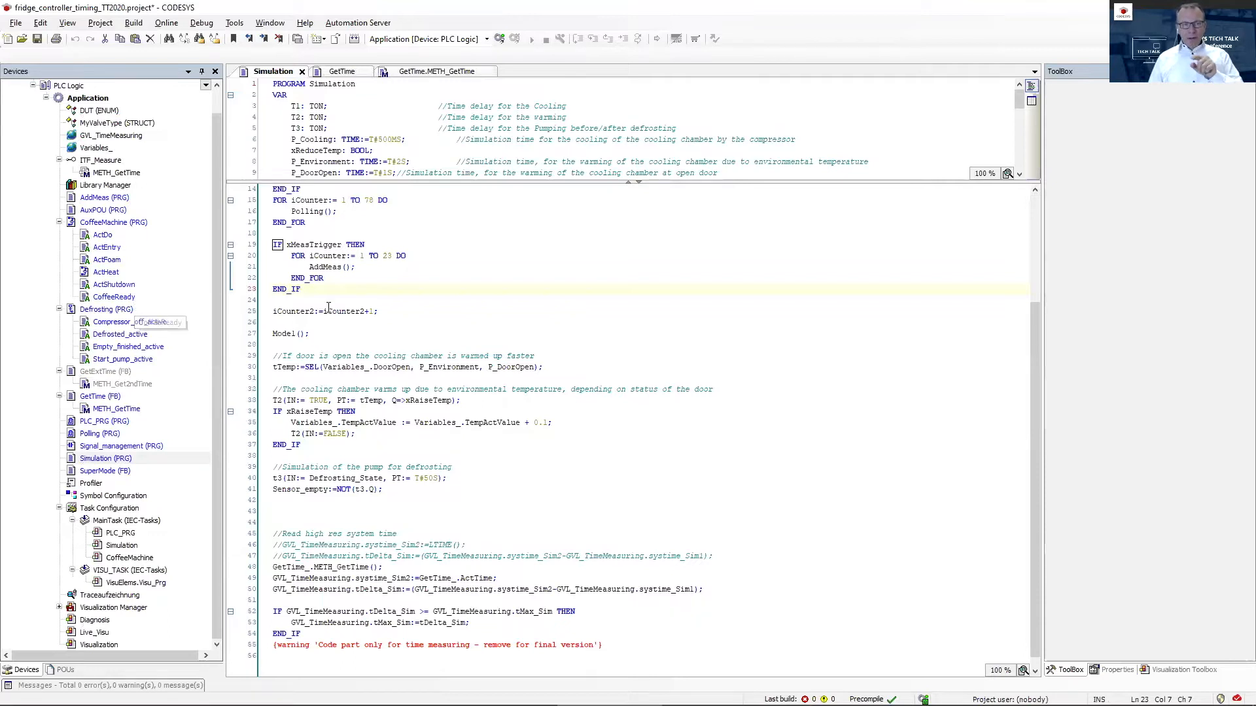
scroll(374, 251, up, 5)
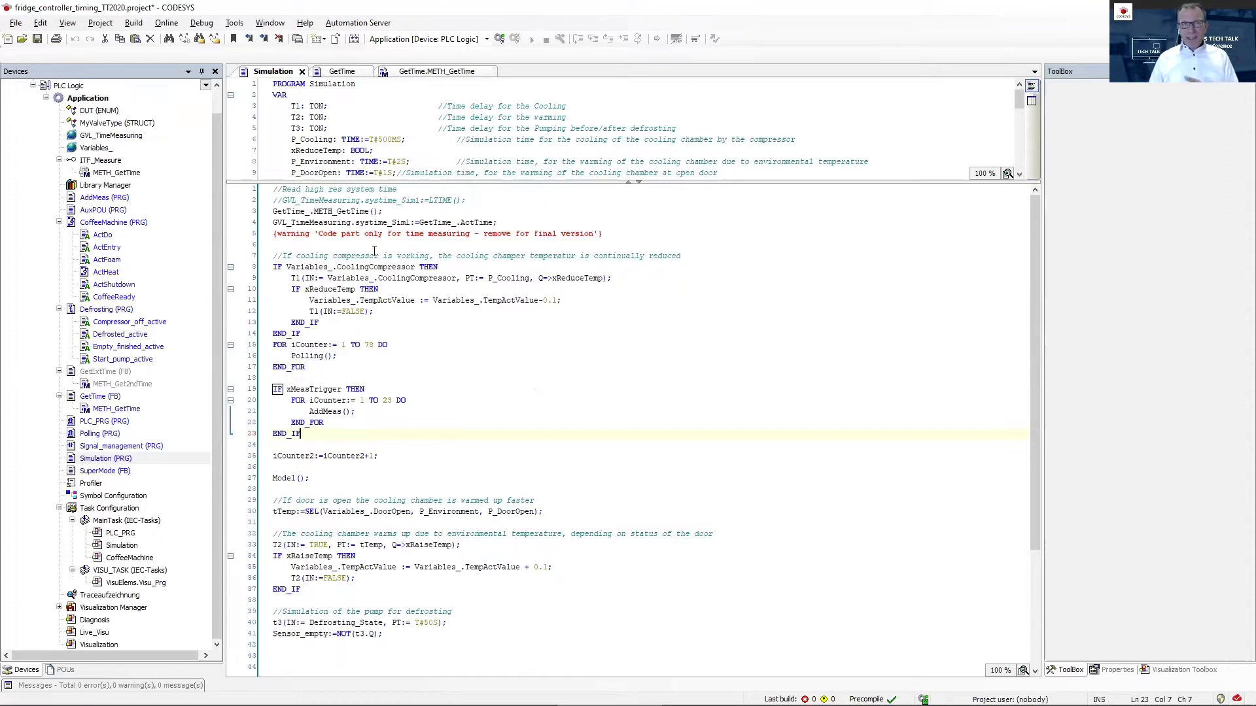
click(293, 222)
click(360, 234)
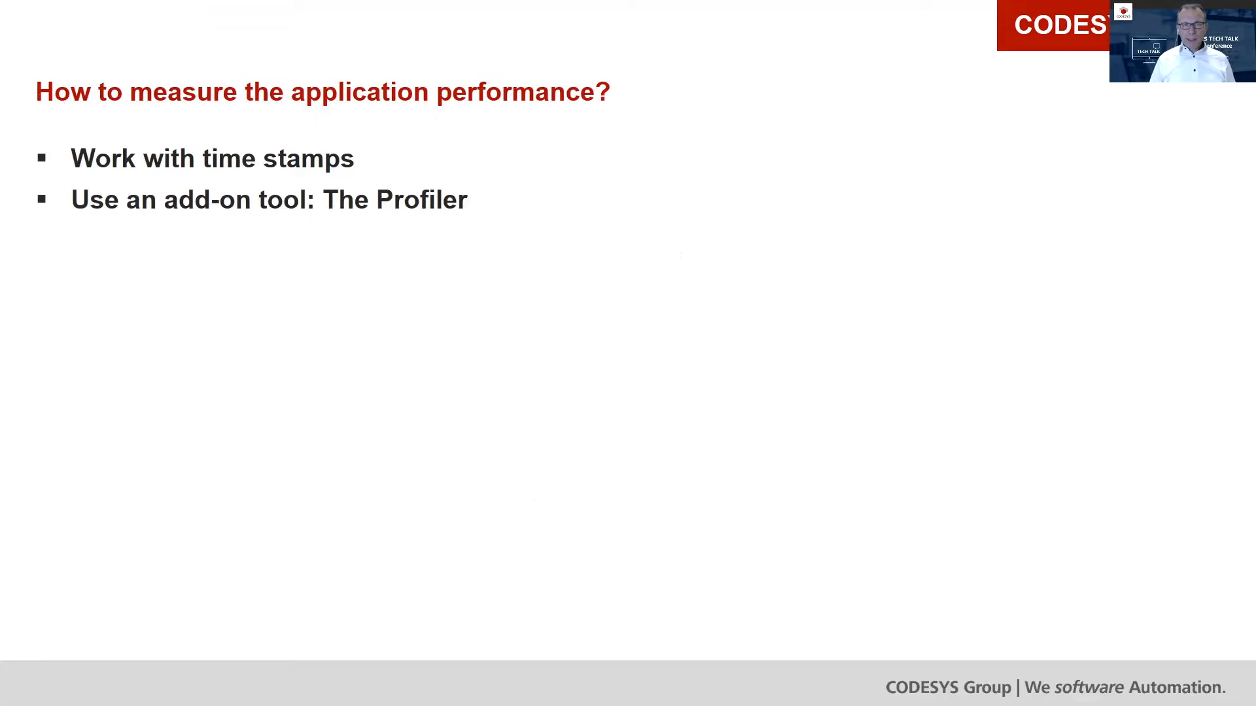
key(Right)
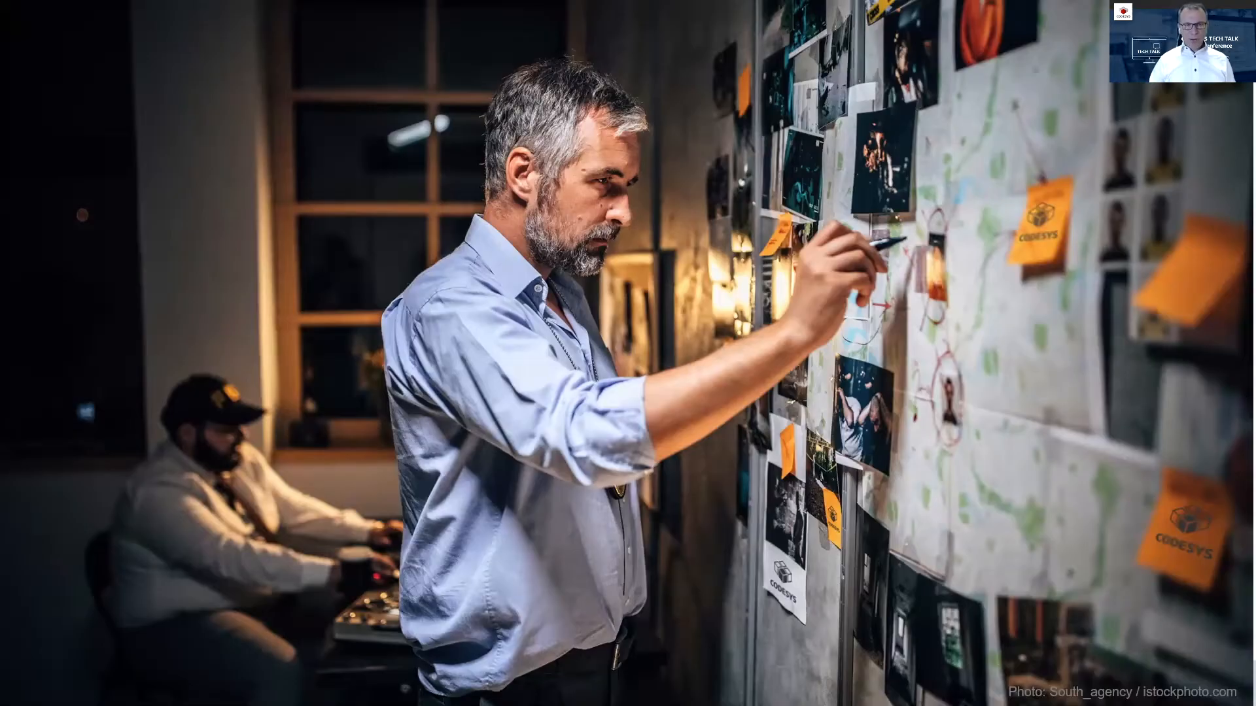
key(Right)
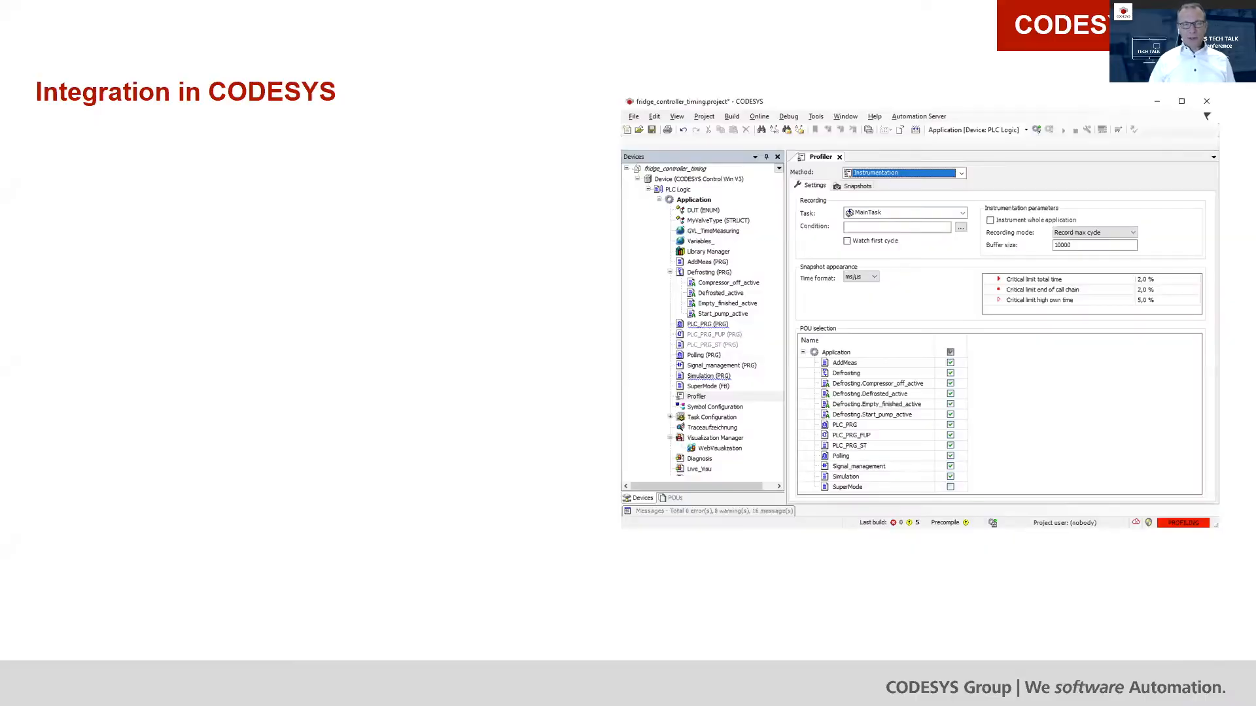
Step: Switch from the slides to CODESYS and close all open editors
key(alt+Tab)
key(alt+Tab)
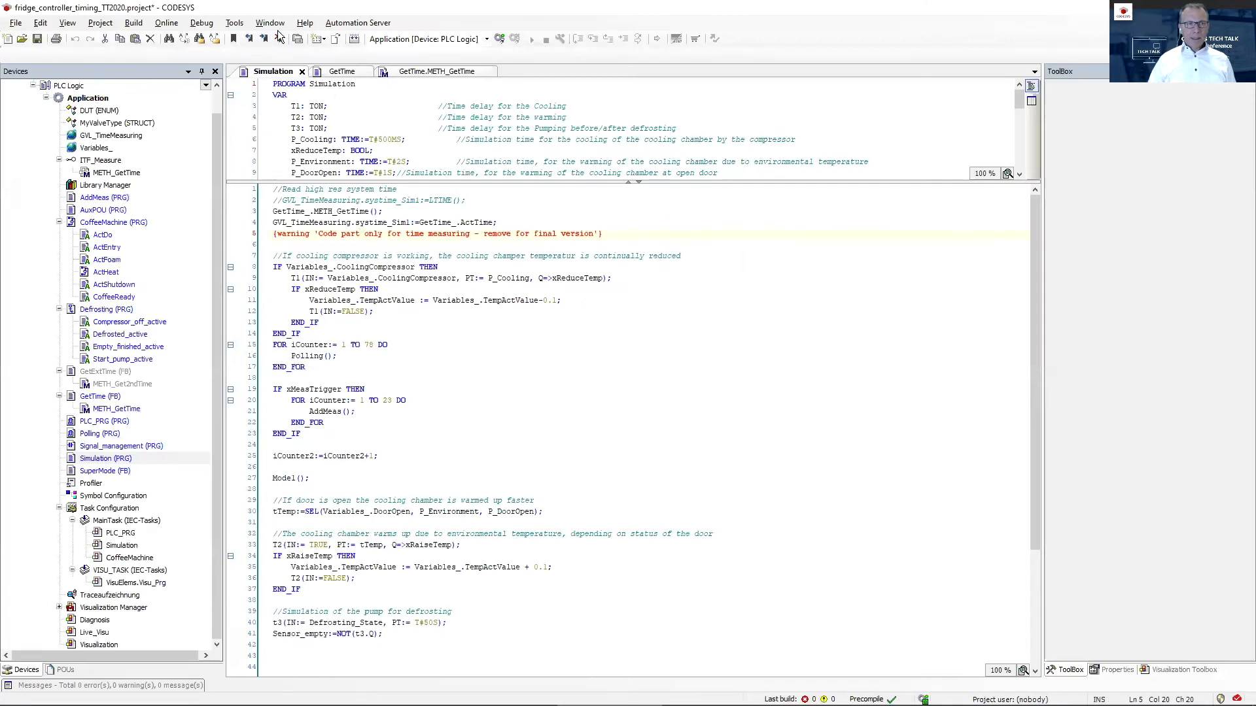
click(273, 24)
click(311, 152)
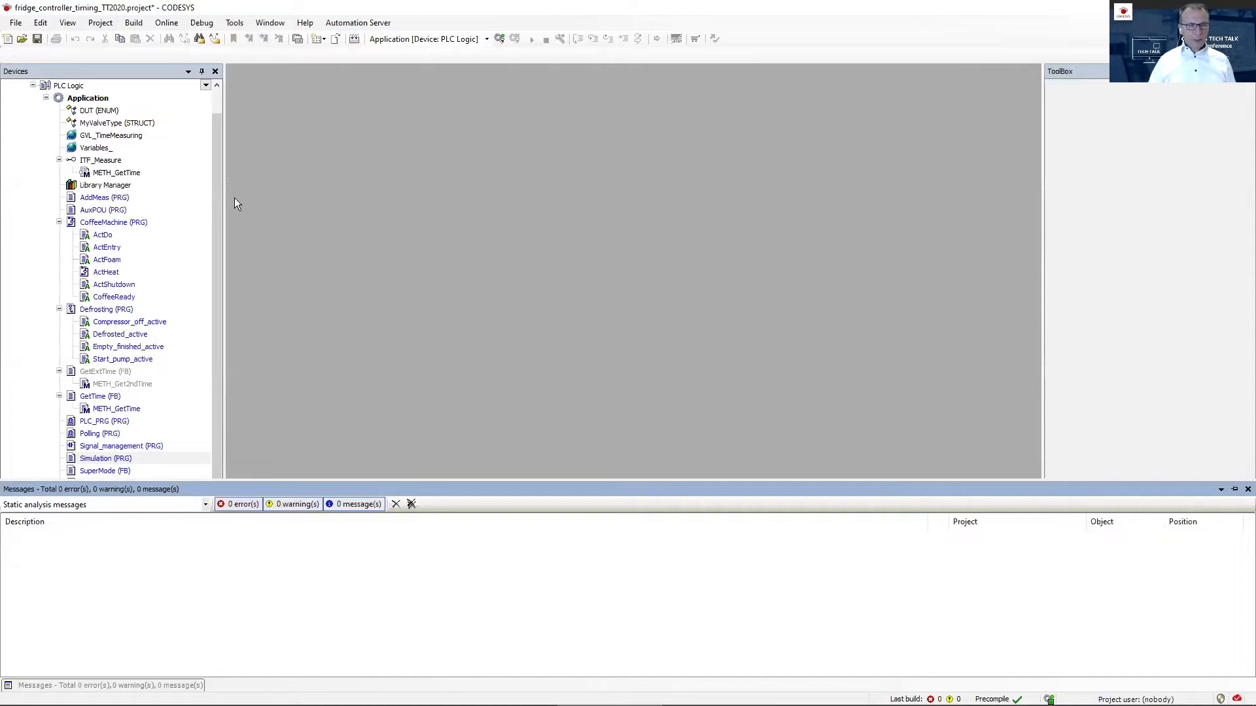
click(214, 174)
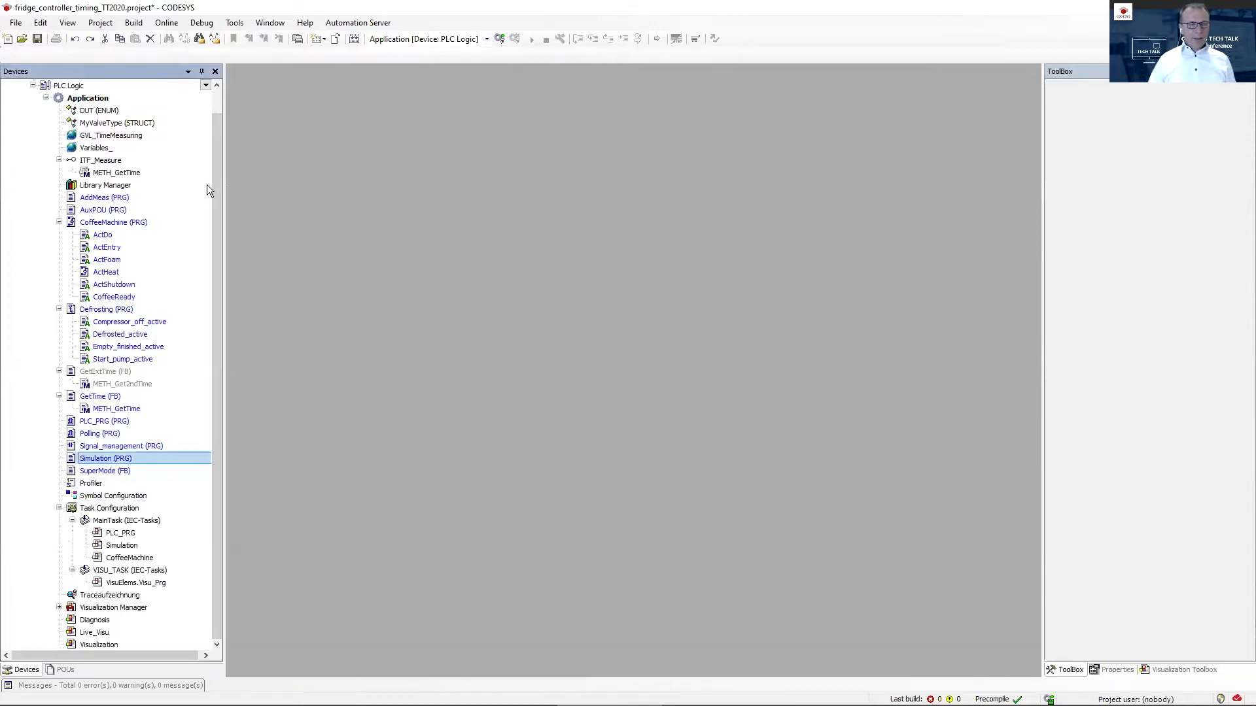
Step: View the list of object types that can be added under the Application
click(89, 485)
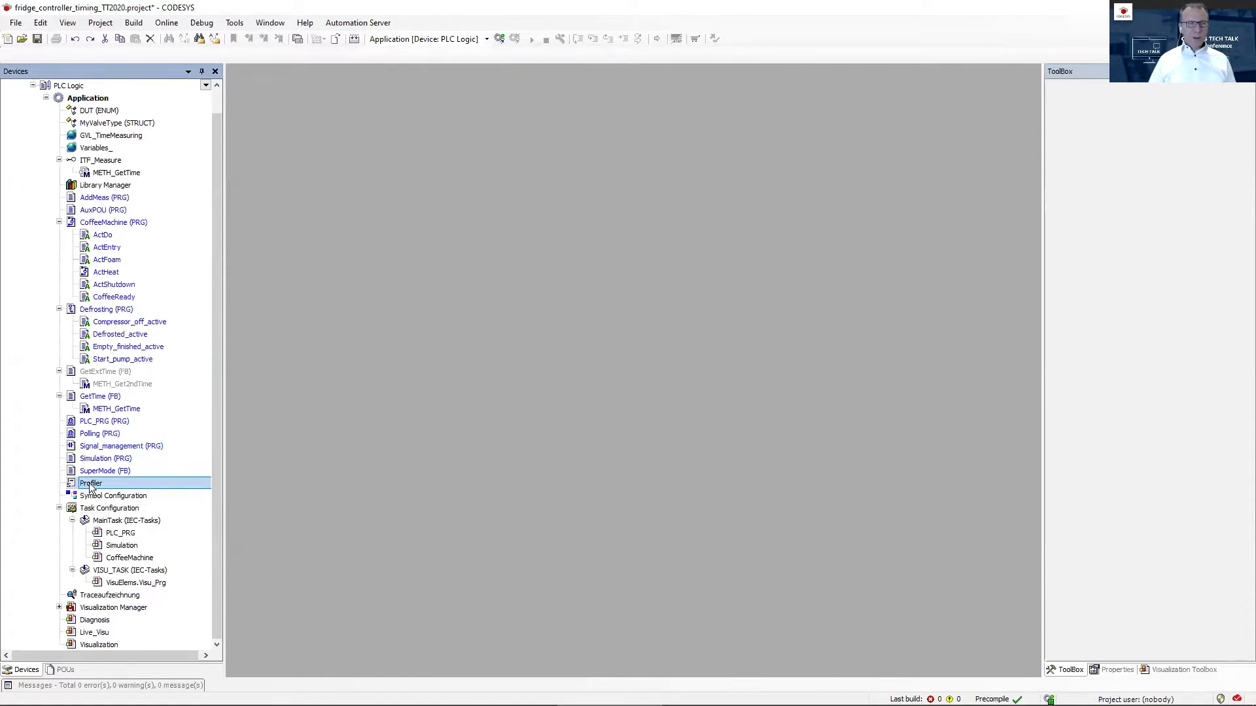
right_click(90, 99)
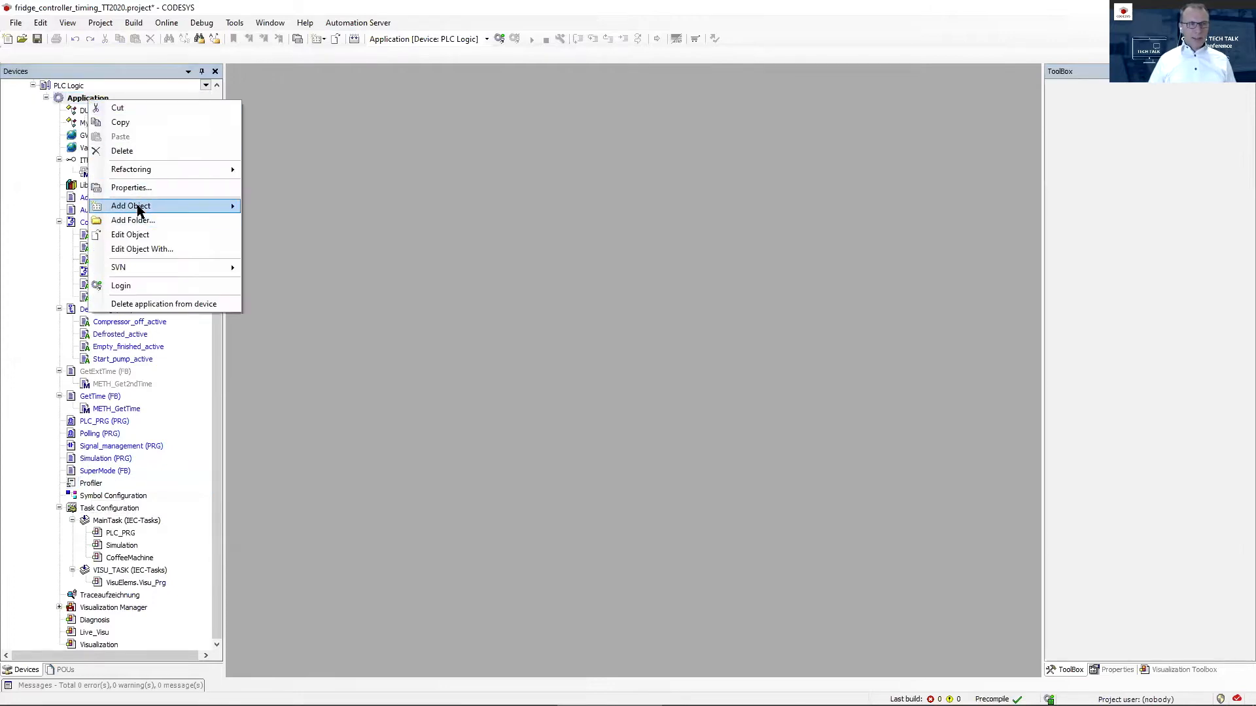
mouse_move(131, 205)
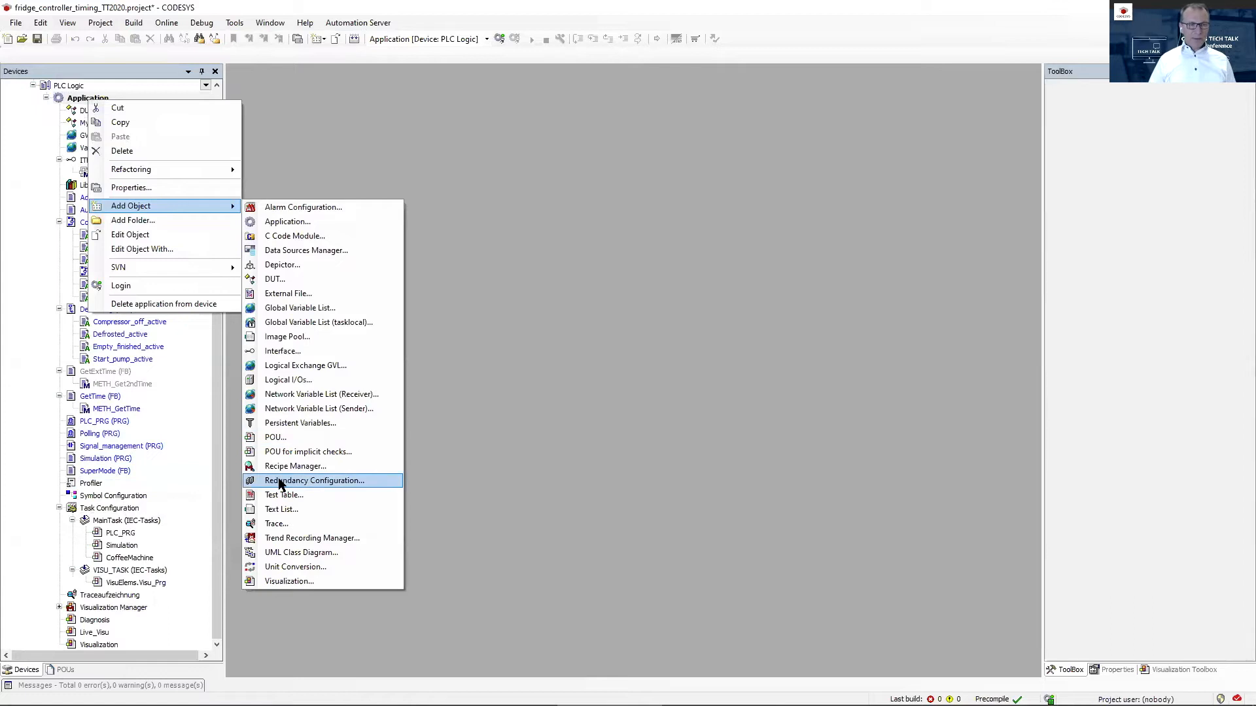
click(91, 484)
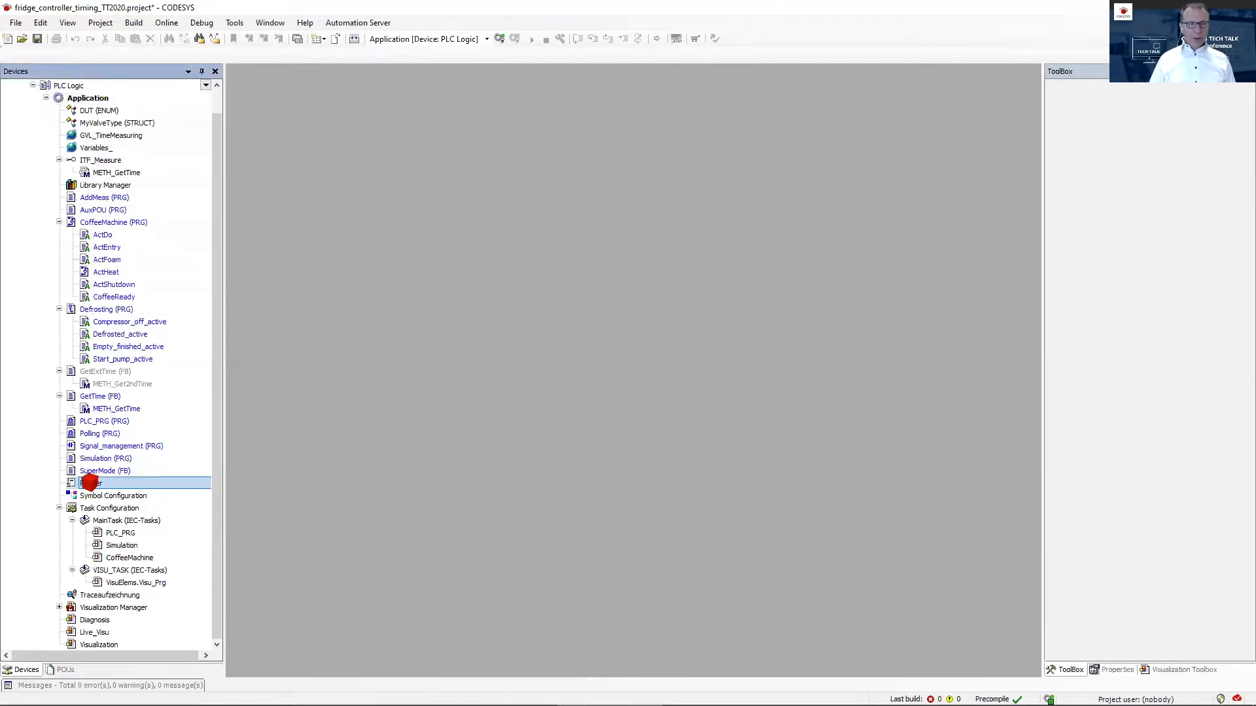
Step: Open the Profiler object, set its method to Instrumentation and display its settings
double_click(93, 484)
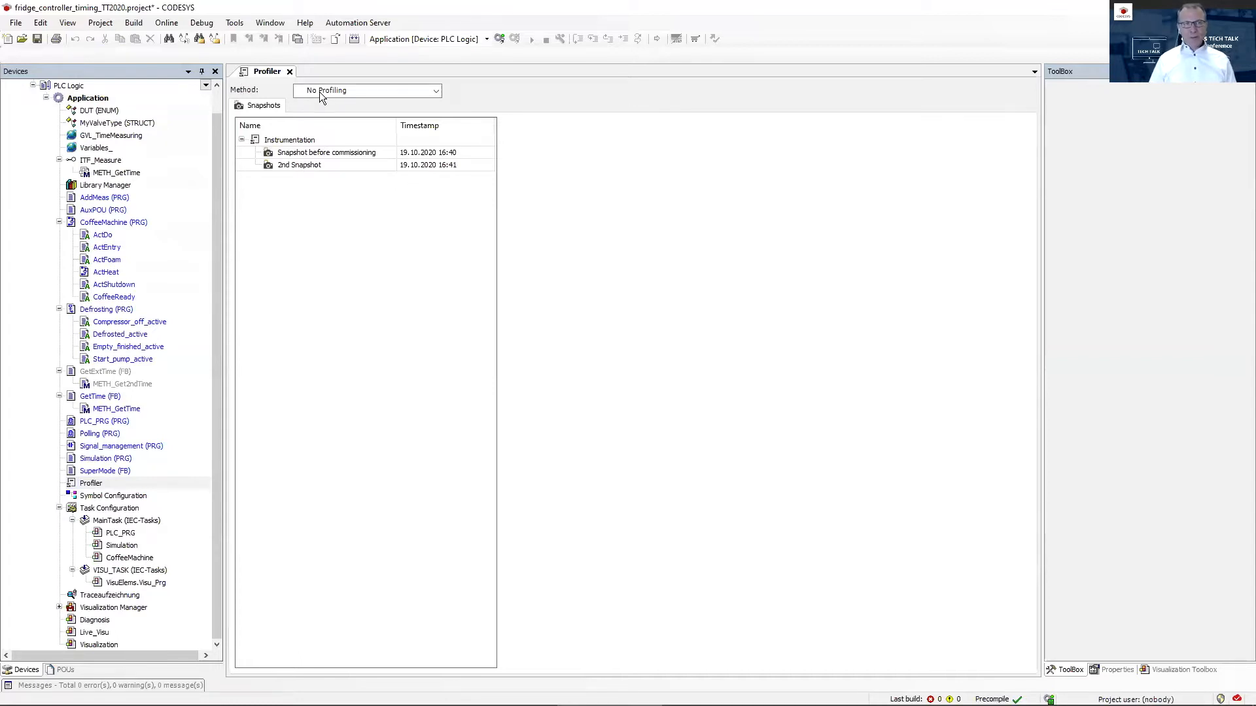
mouse_move(366, 98)
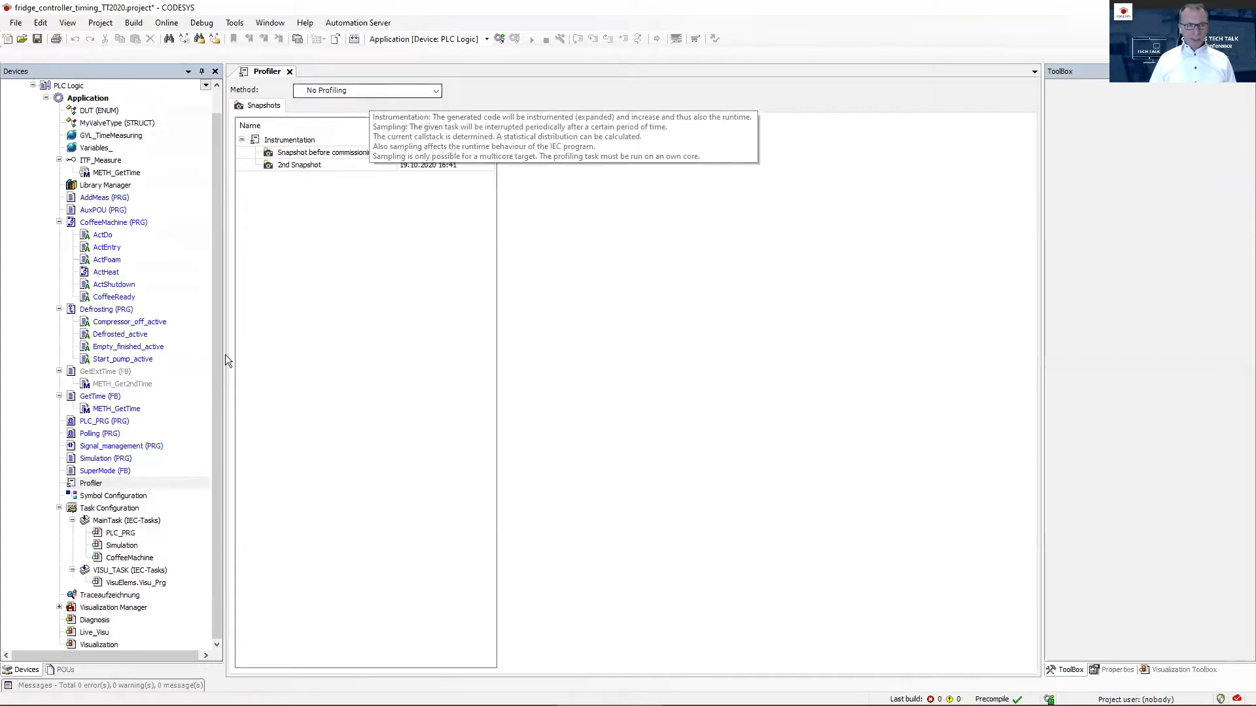
double_click(94, 460)
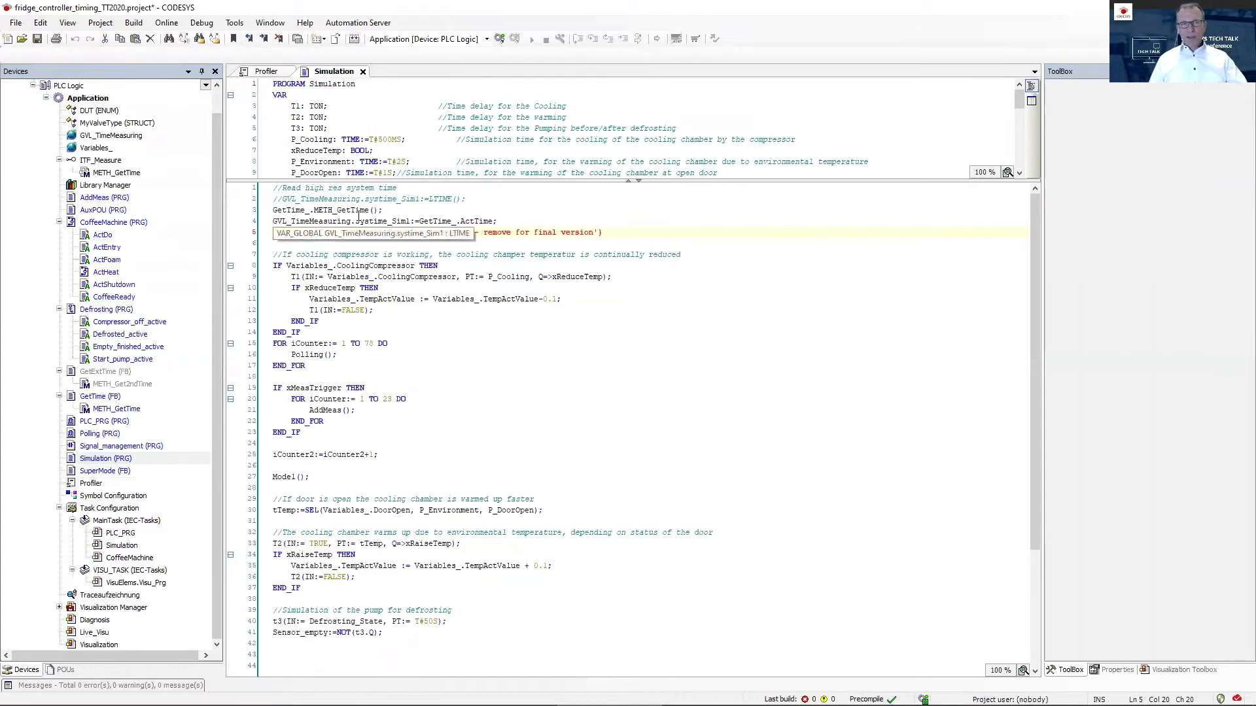
click(362, 70)
click(434, 92)
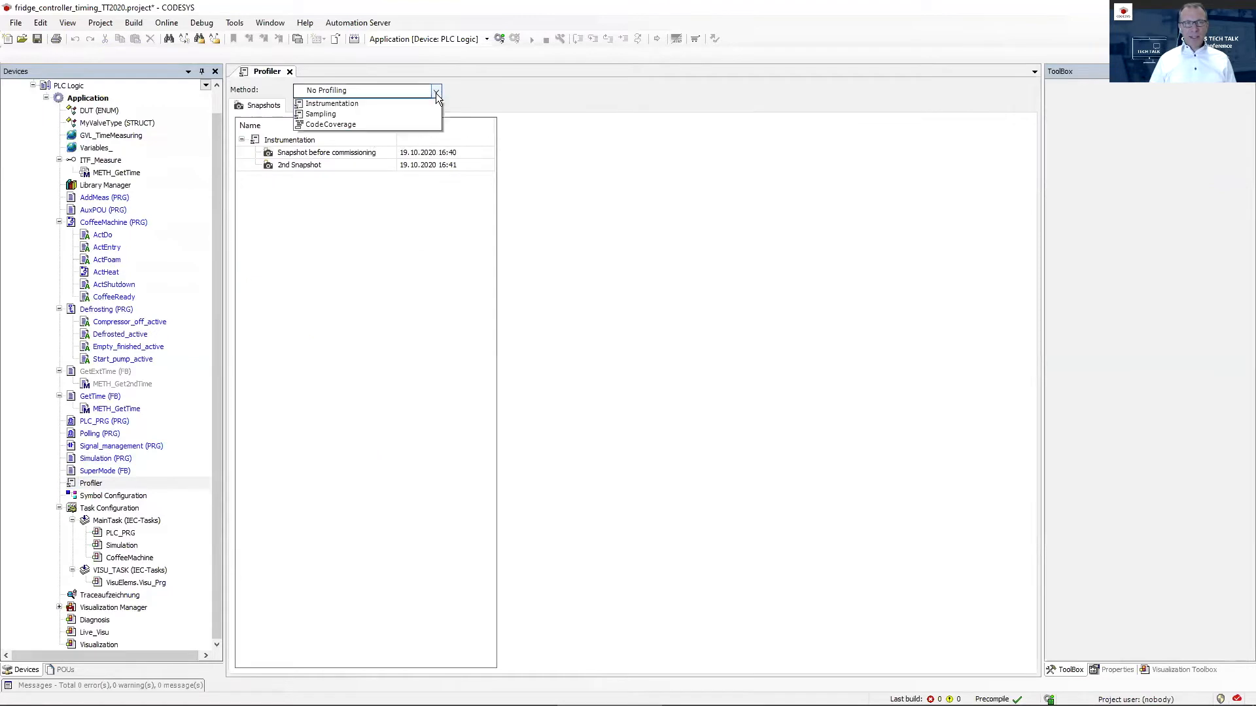
click(395, 112)
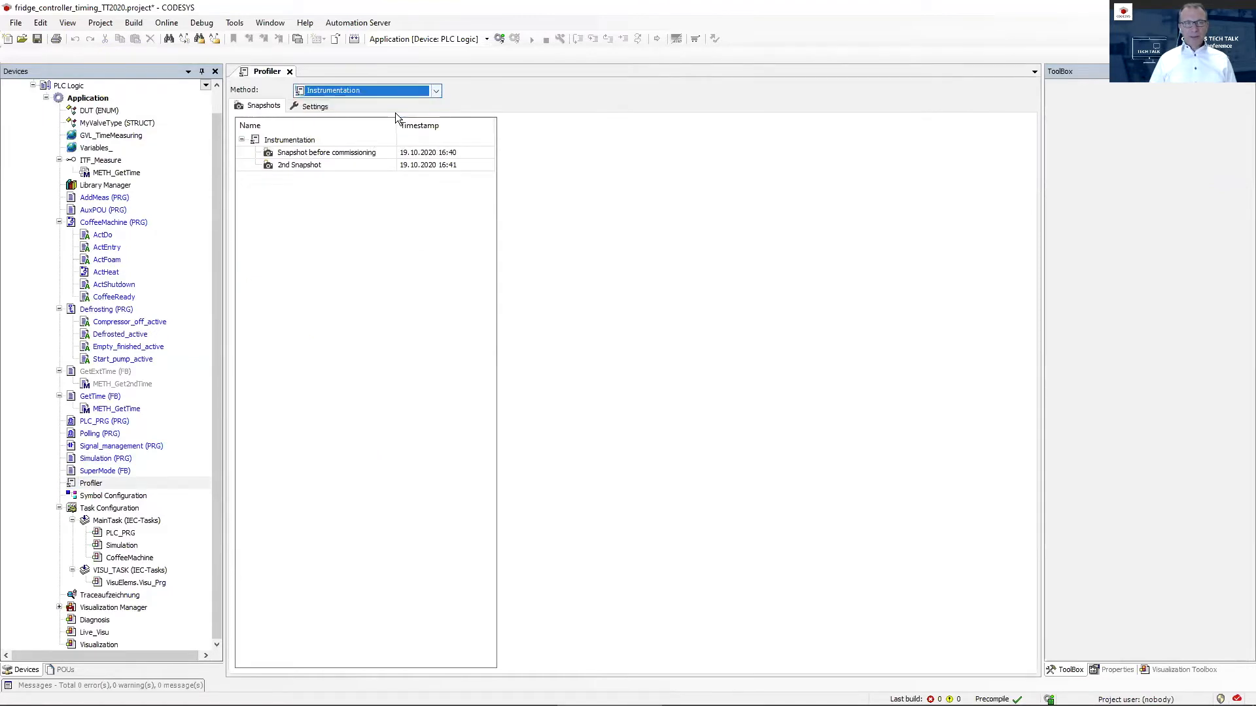
click(307, 106)
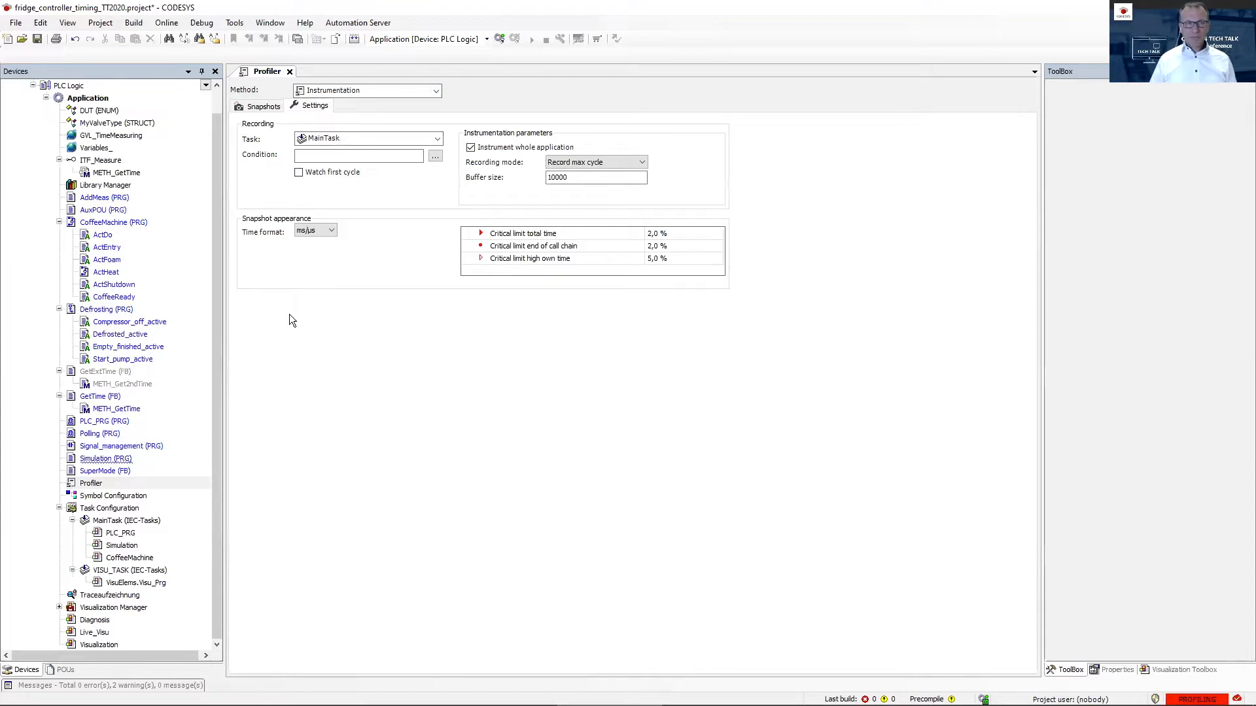
Step: Enable the Watch first cycle recording option and disable it again
click(330, 153)
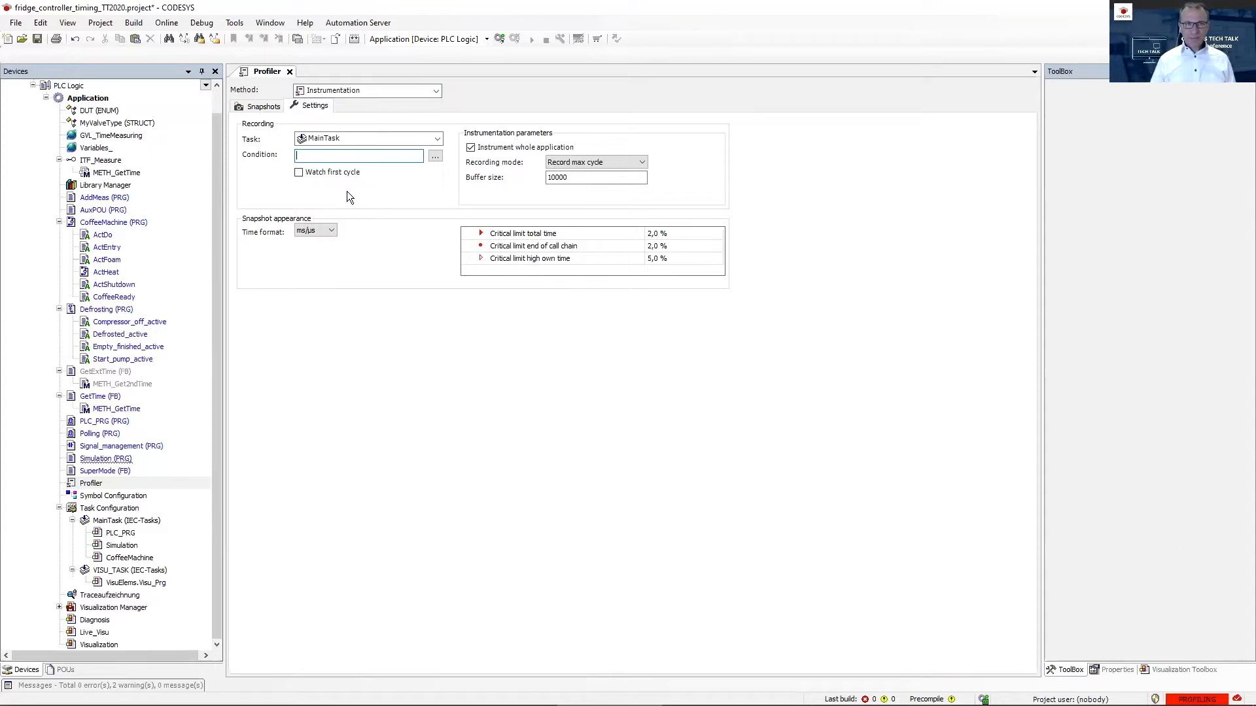
click(312, 179)
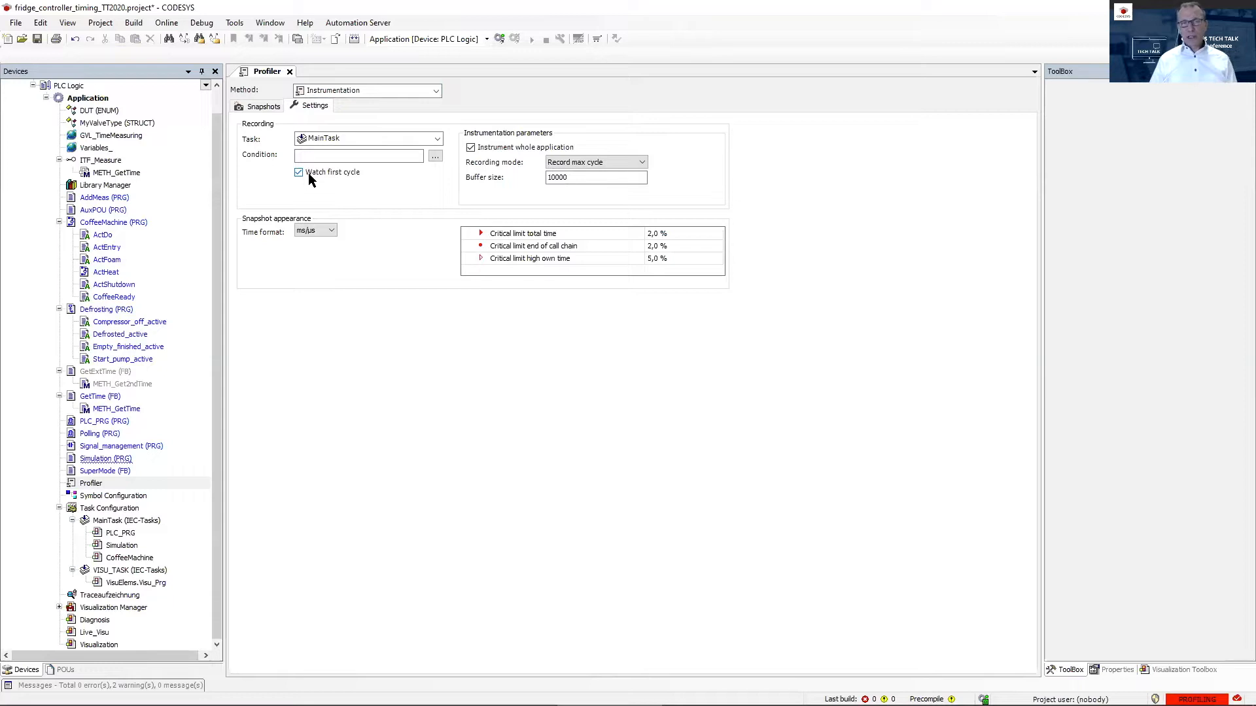
click(310, 180)
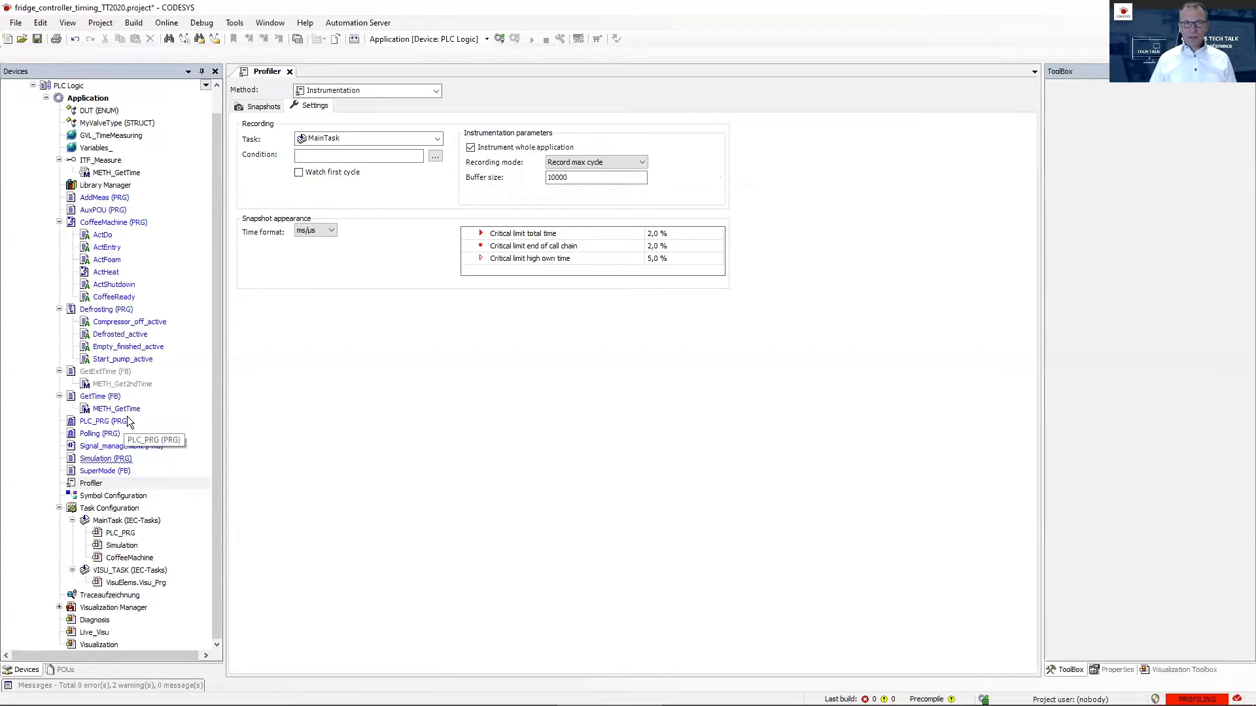
Step: Turn off instrumenting the whole application and select only the POUs CoffeeMachine.ActDo and CoffeeMachine.ActShutdown
click(472, 151)
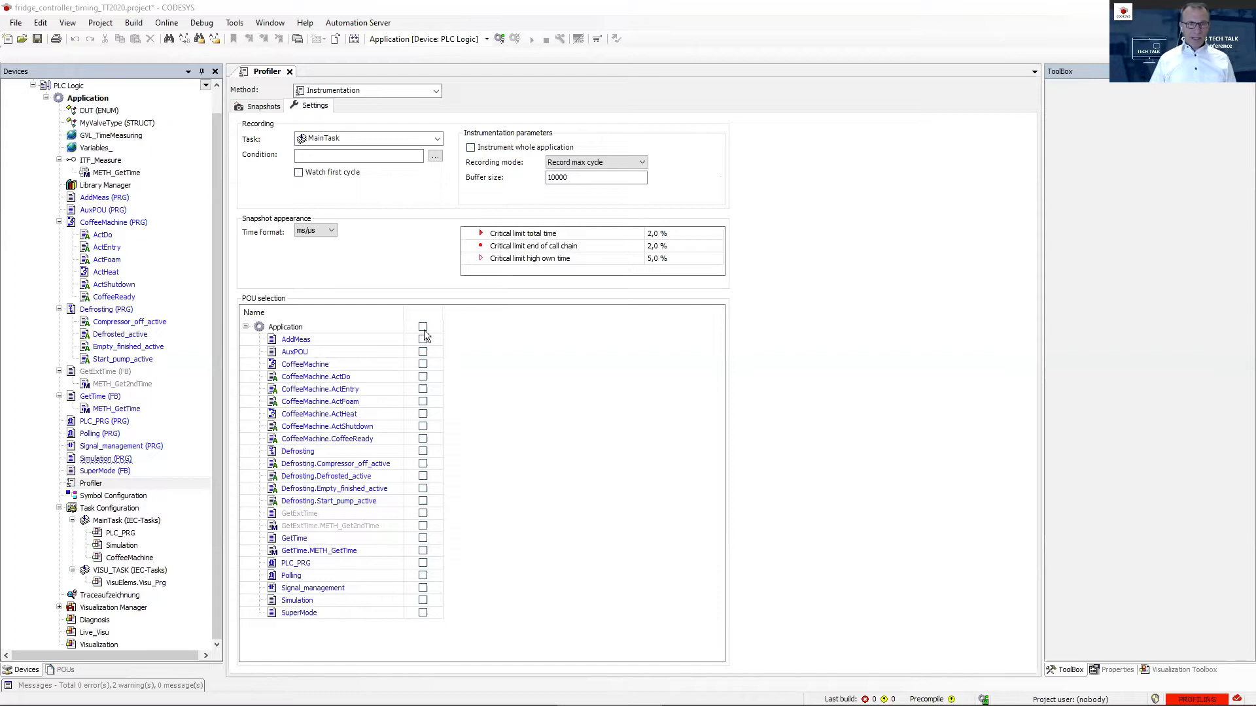
click(423, 377)
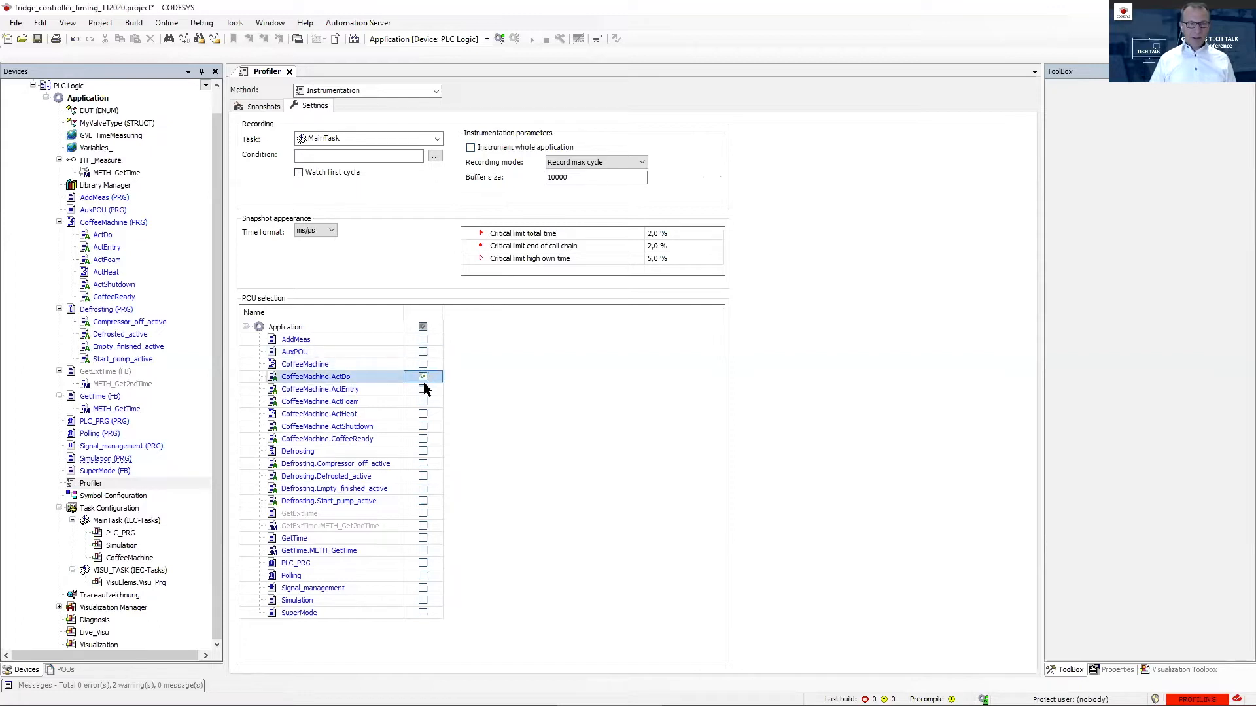
click(422, 427)
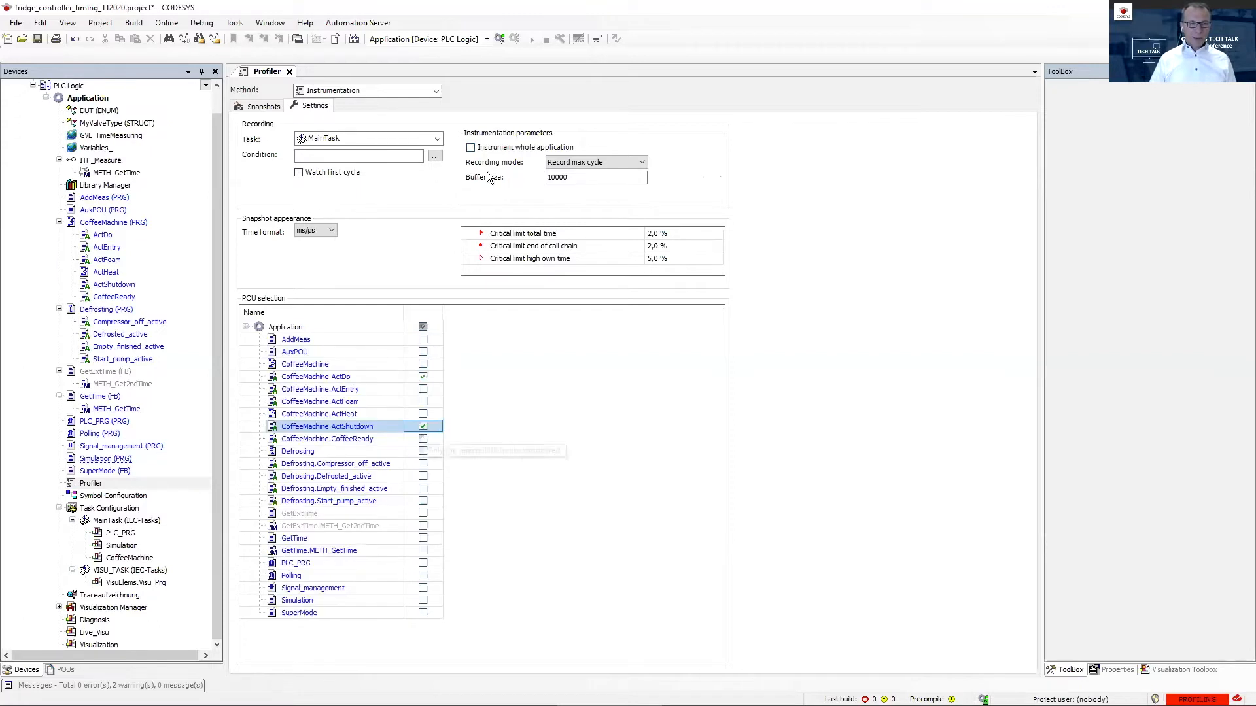
Step: Turn on instrumenting the whole application with recording mode Record max cycle and view the available snapshot time formats
click(471, 148)
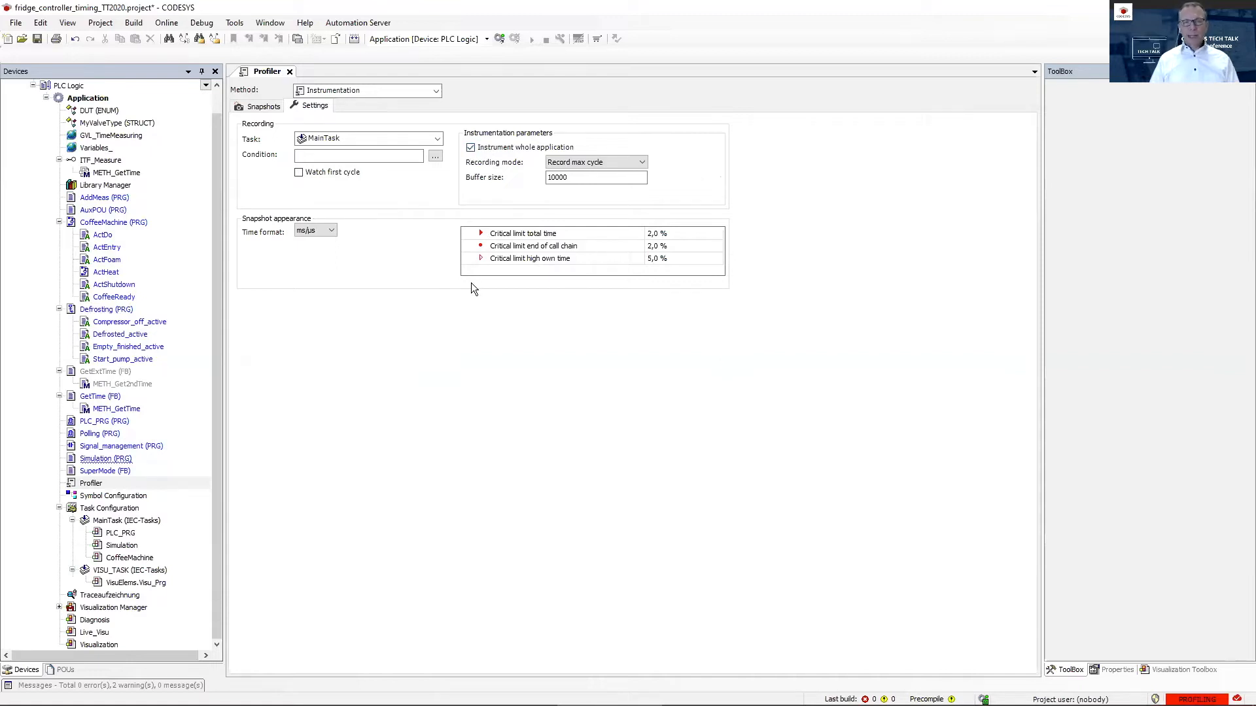
click(610, 163)
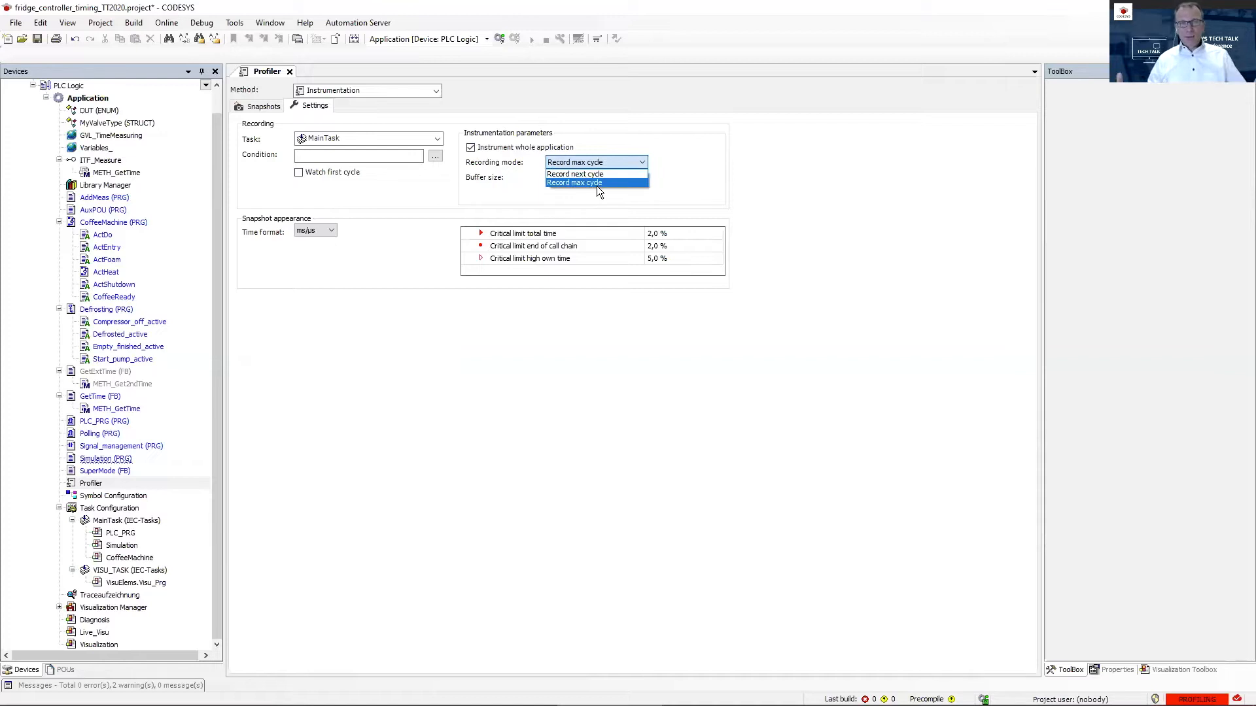
click(596, 186)
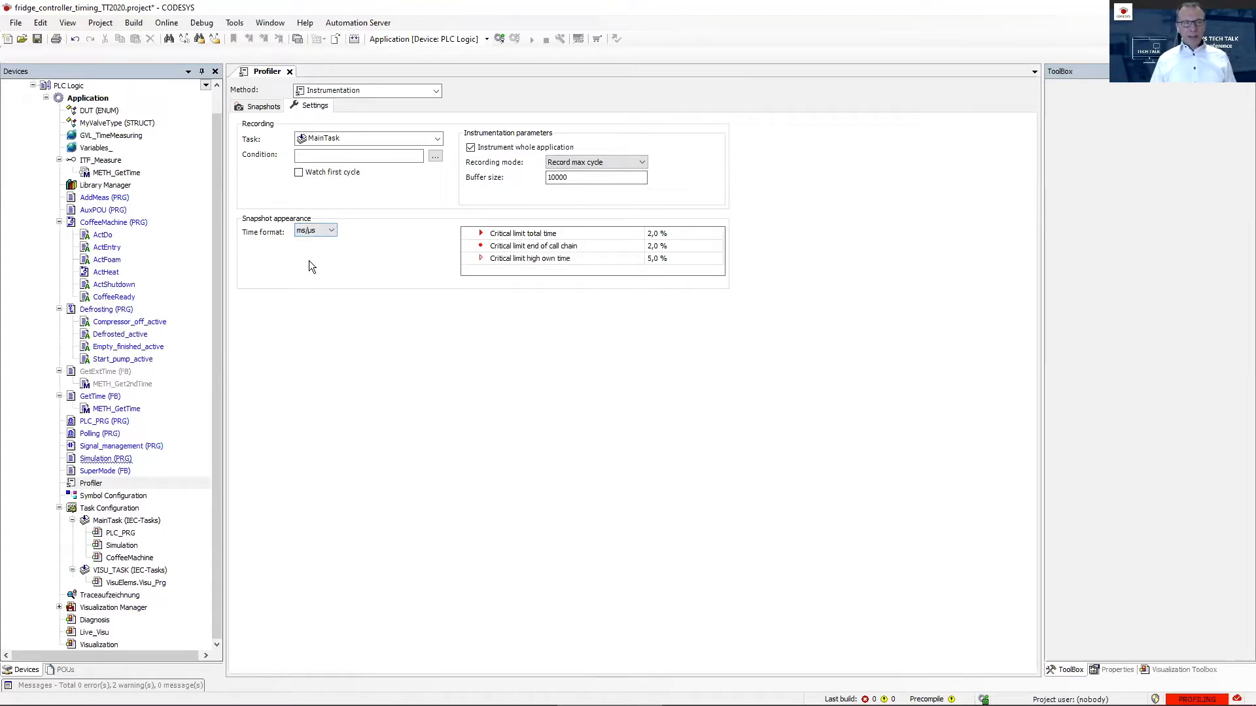
click(331, 231)
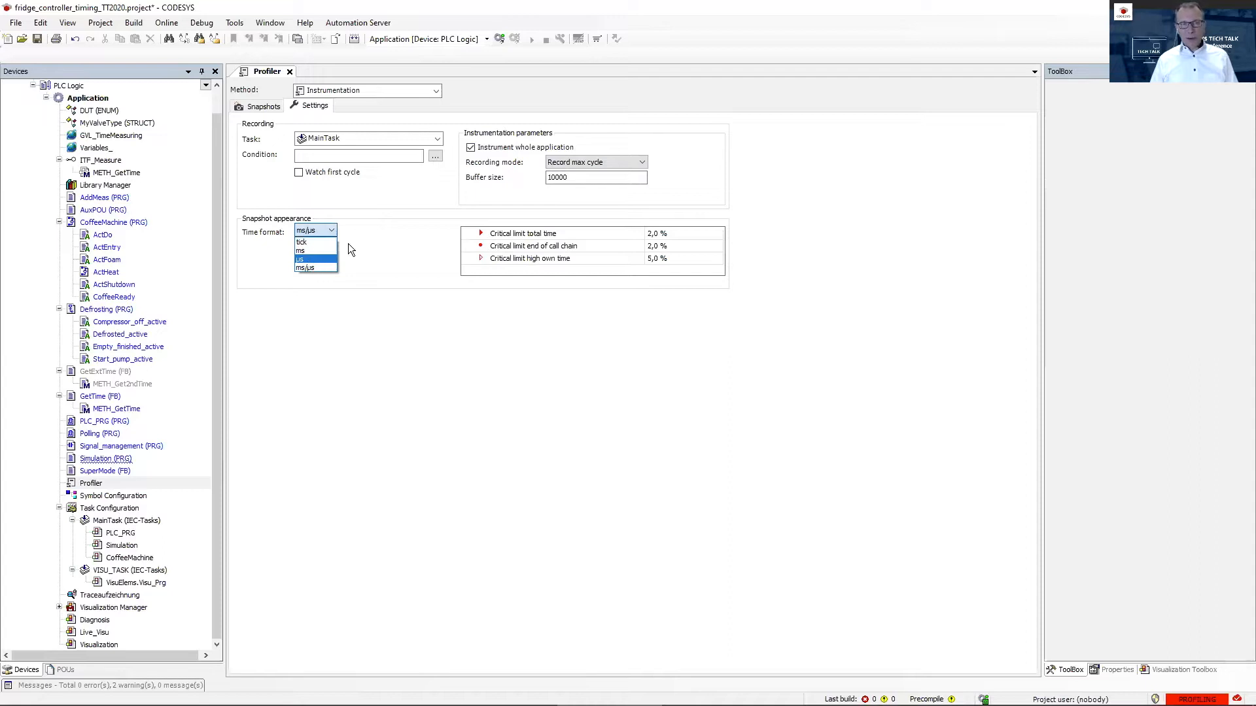
click(369, 231)
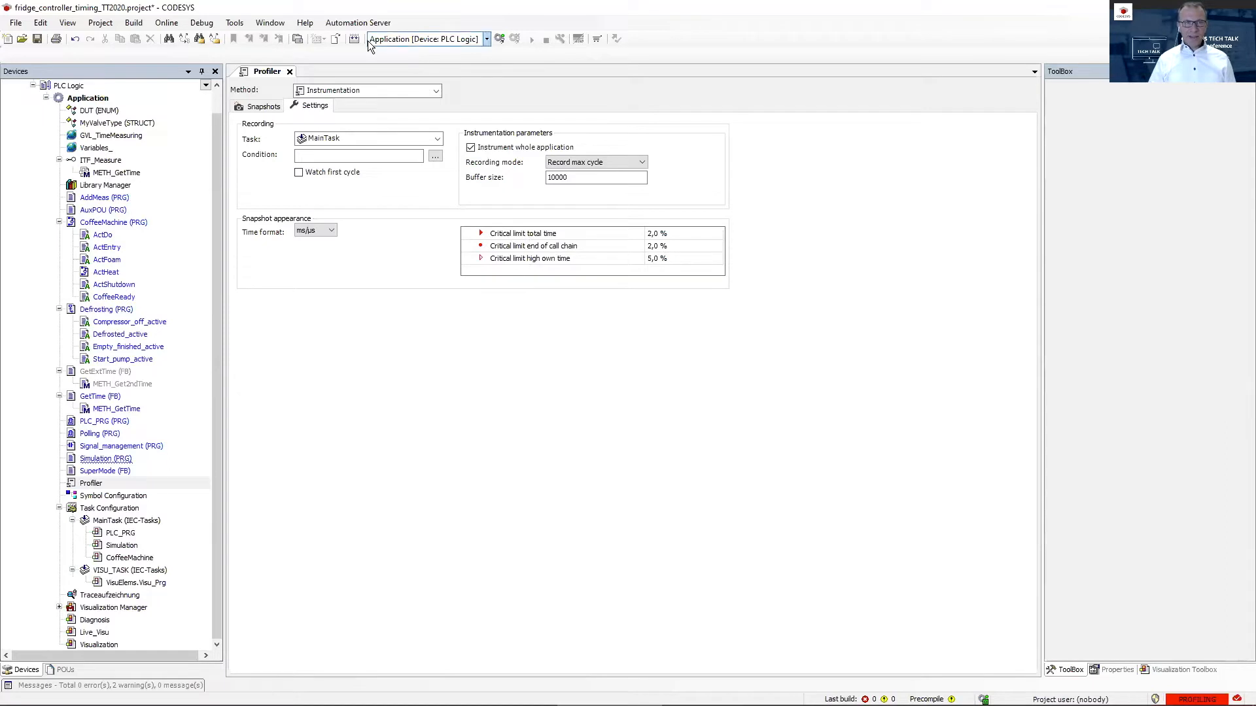
Step: Try to log in to the device and load the profiler data, and log out again
click(500, 38)
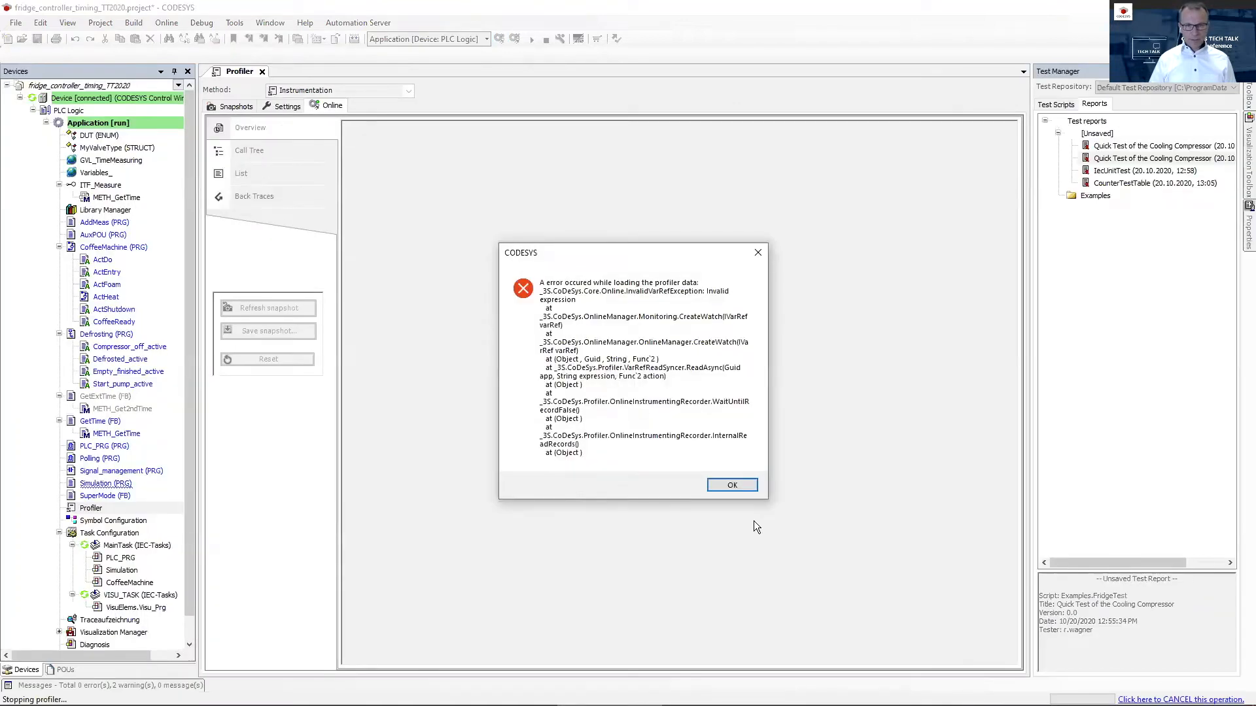
click(735, 485)
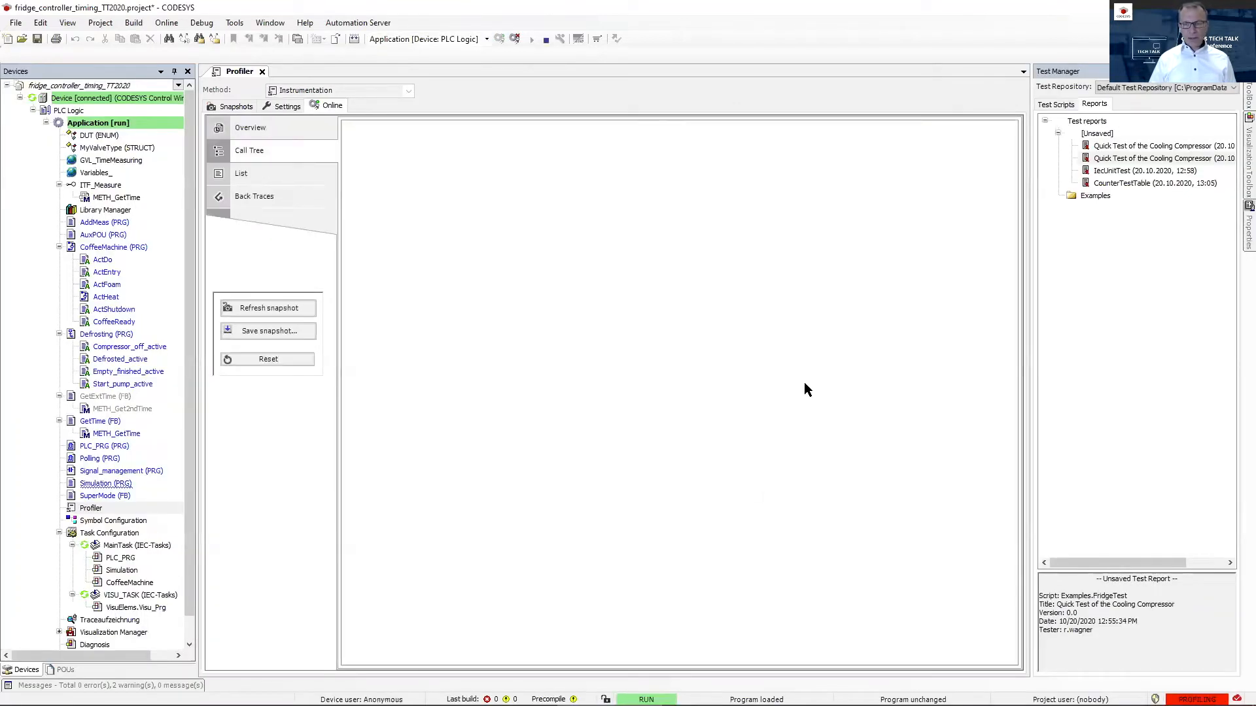
click(514, 41)
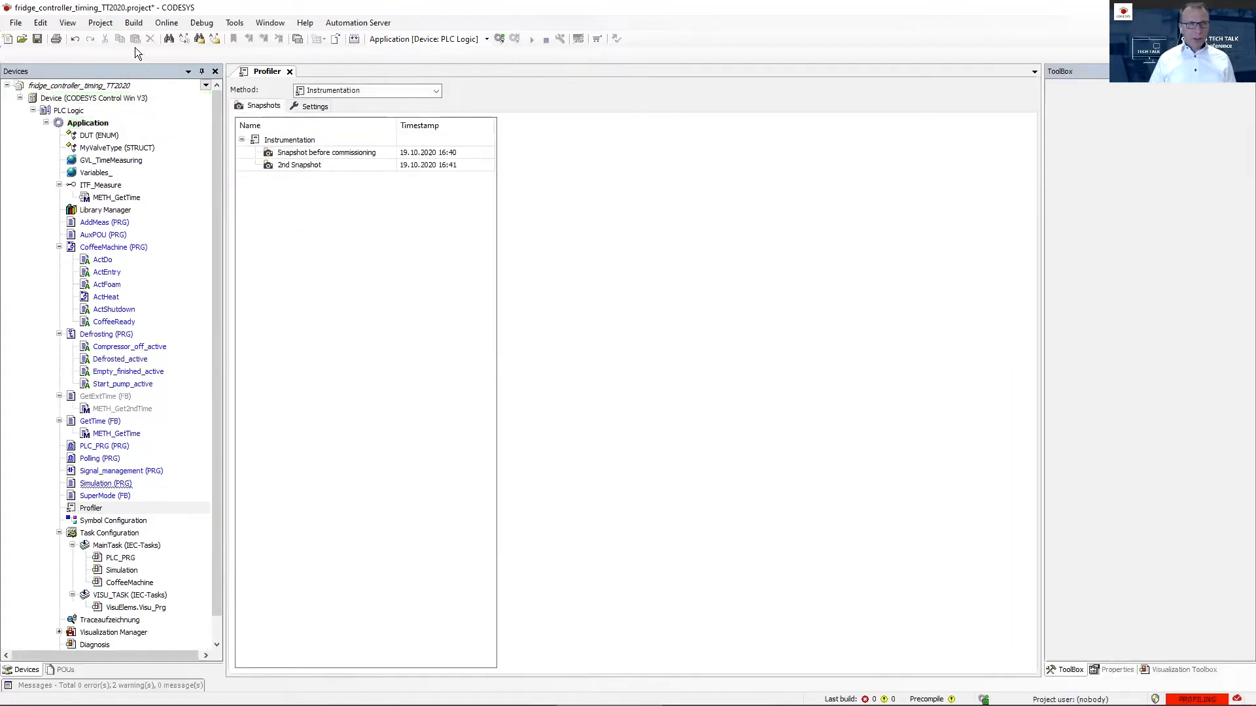
Step: Clean all applications in the project and confirm the regeneration of their language models
click(132, 23)
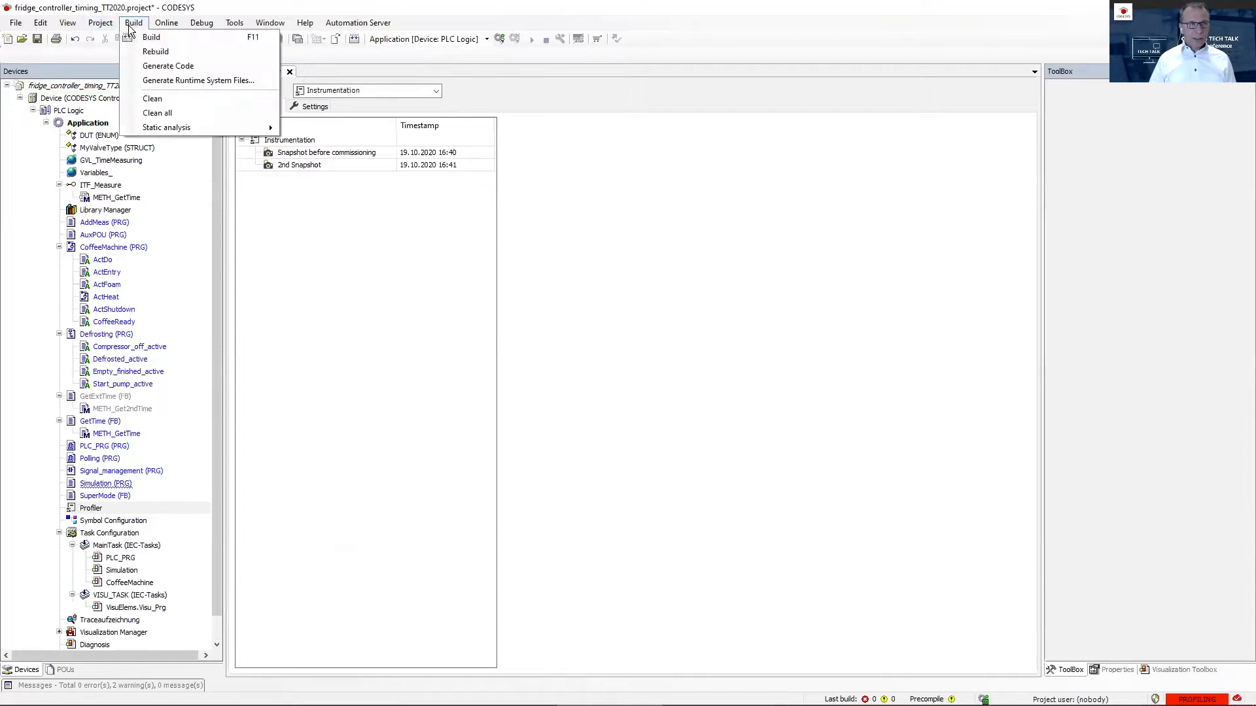
click(164, 112)
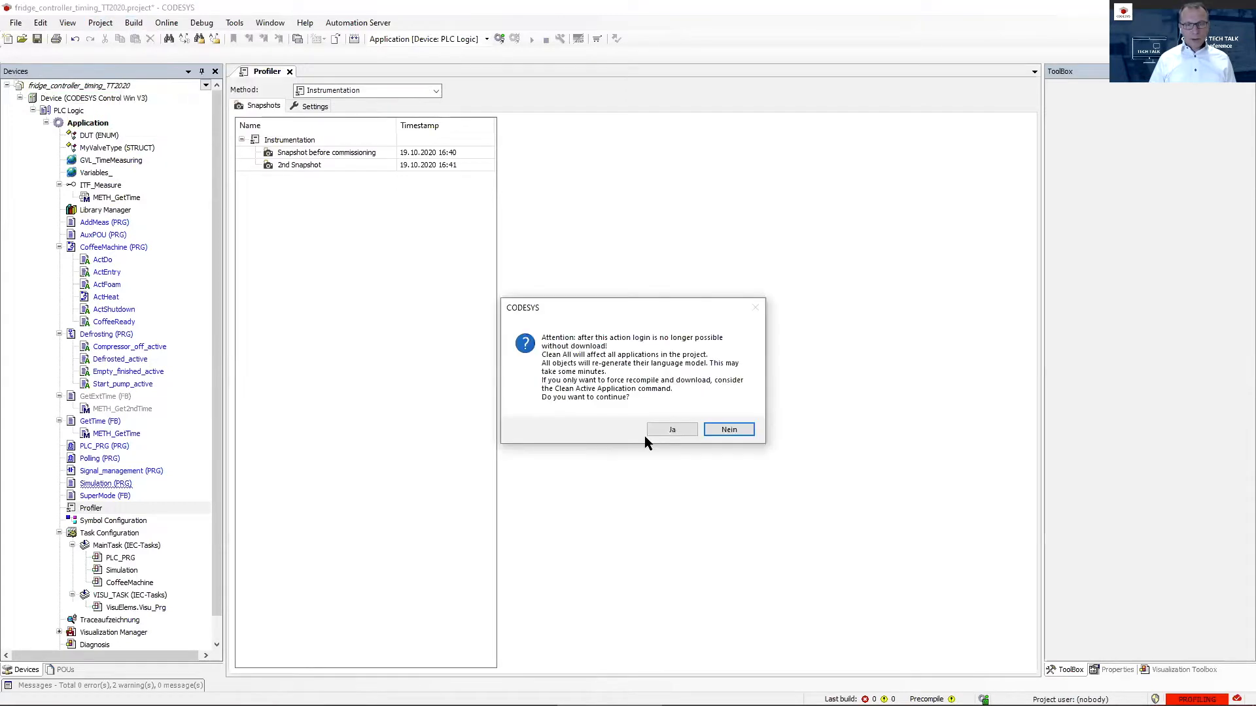
click(677, 429)
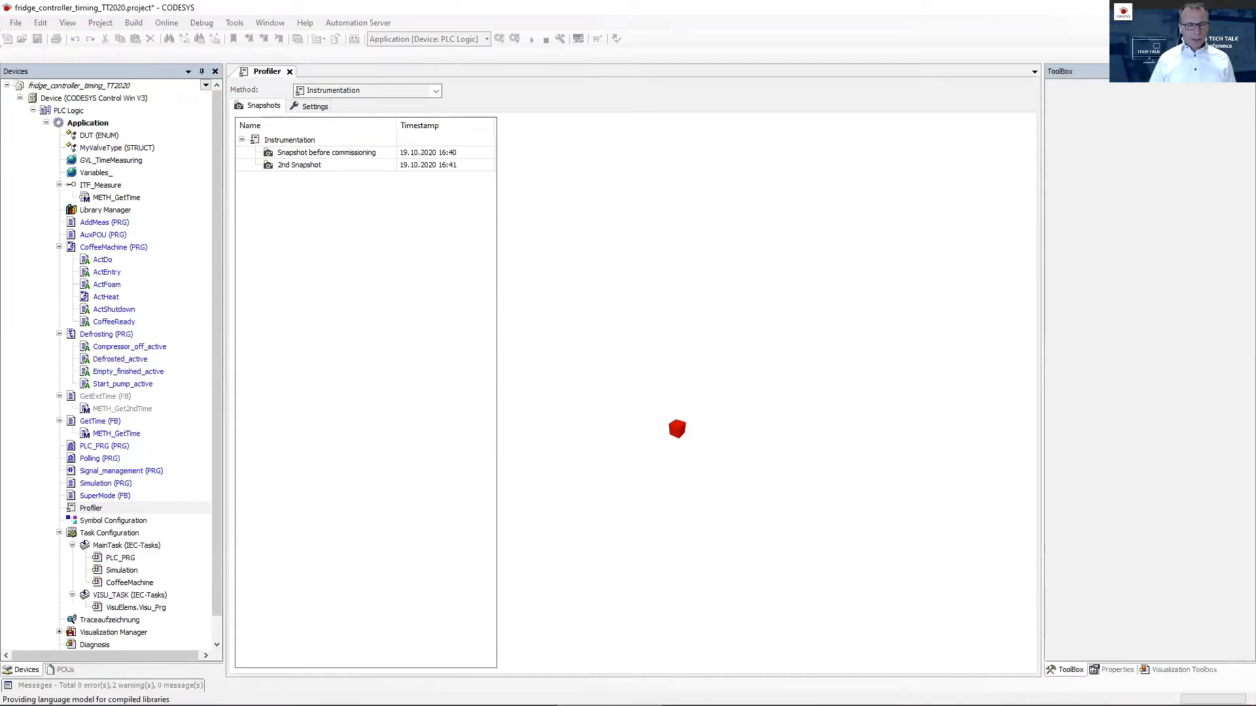
Step: Log in to the device, download the latest code and start the application
click(499, 39)
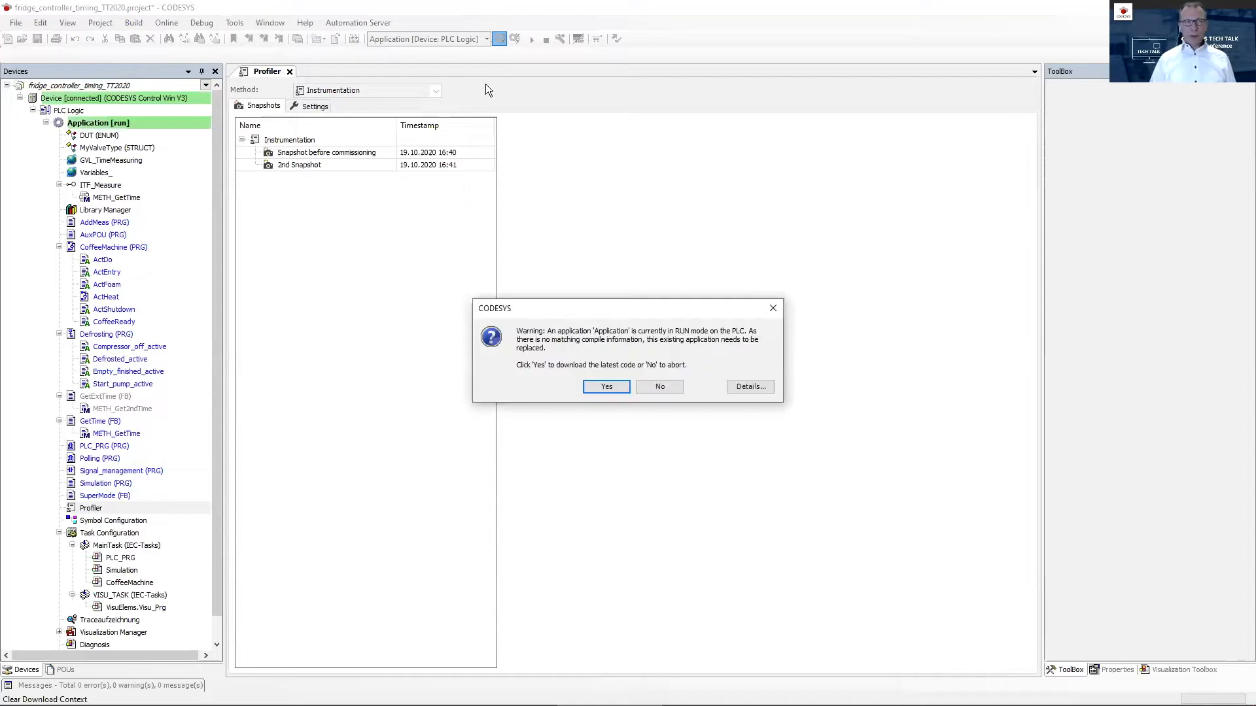
click(611, 387)
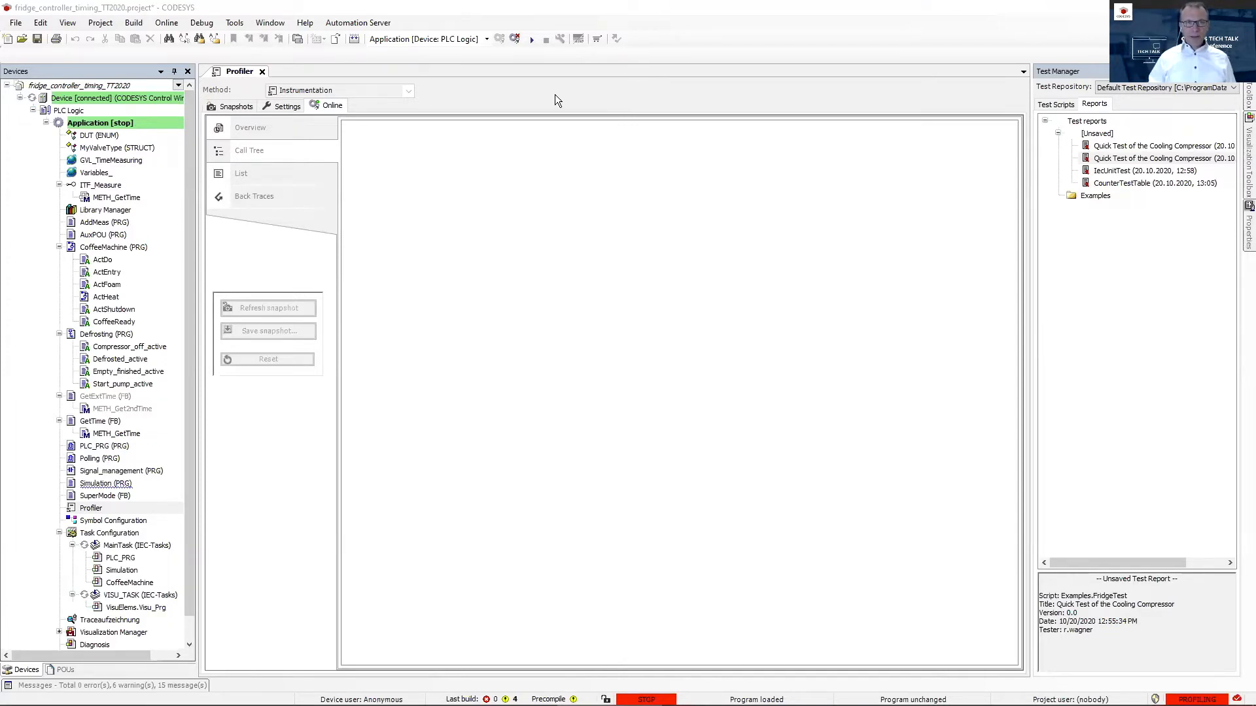
click(531, 40)
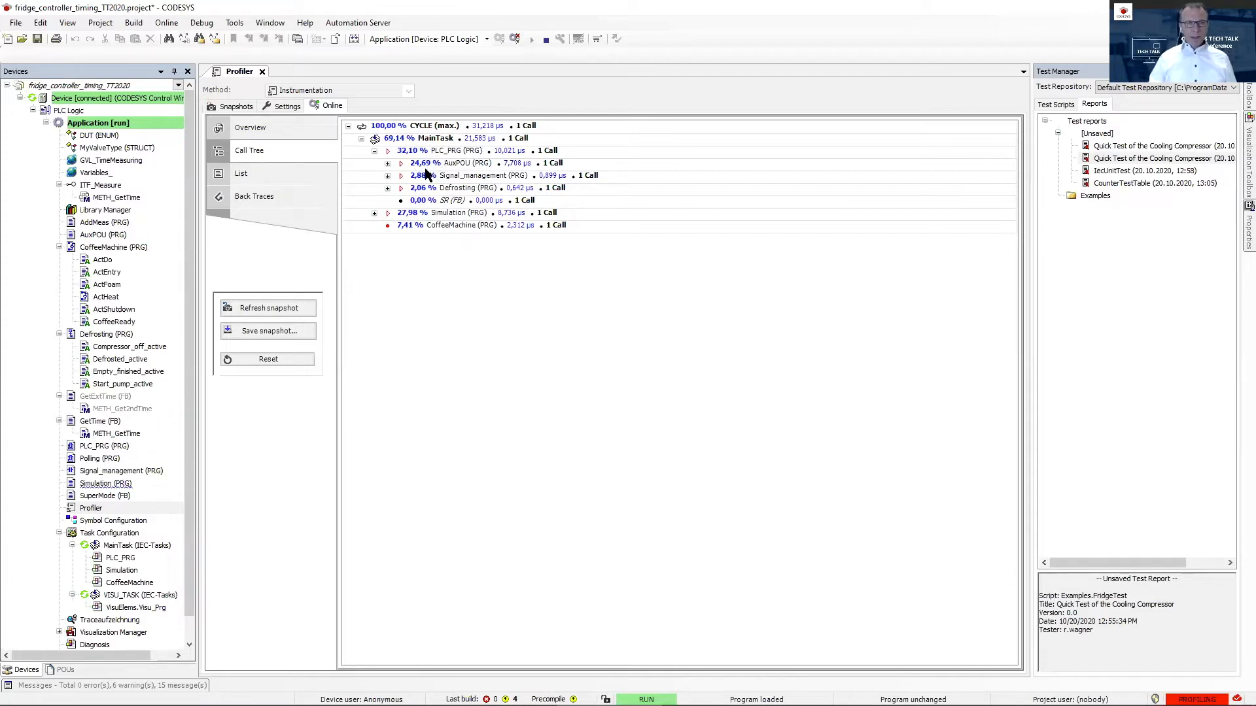
Step: Inspect the Polling calls under AuxPOU in the call tree, open the Polling program's source and close it again
click(387, 163)
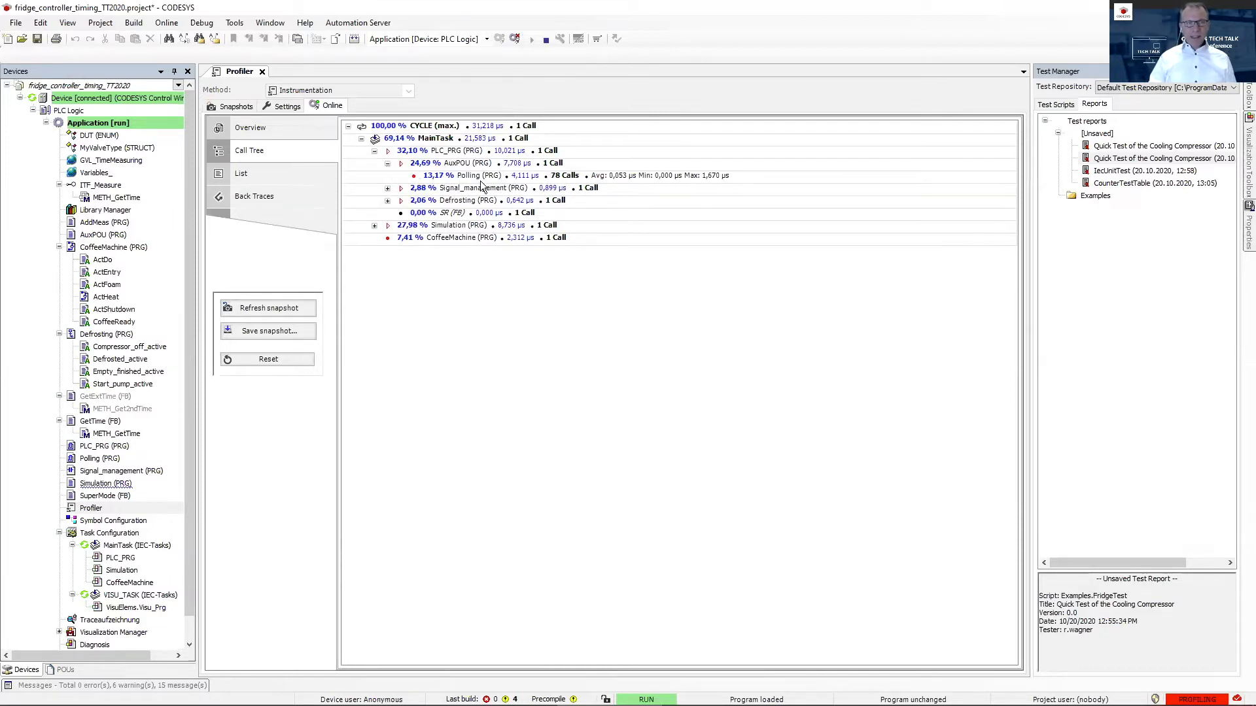
click(518, 165)
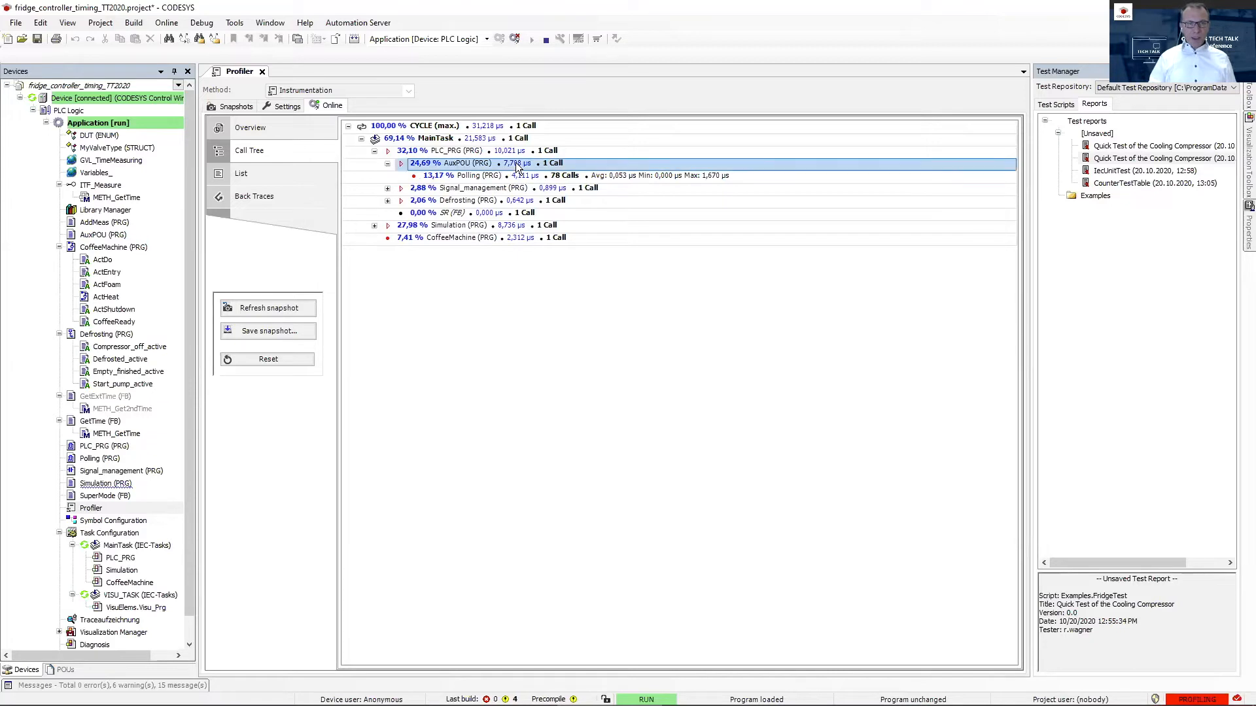
click(562, 177)
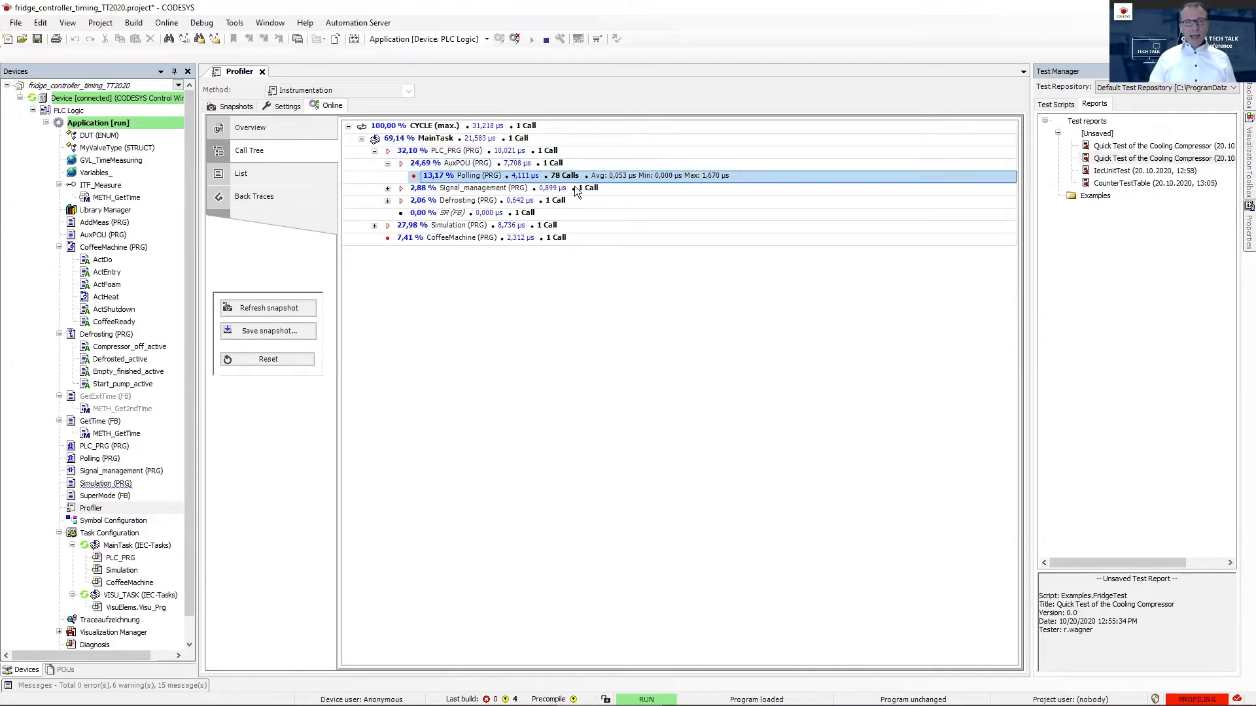
right_click(505, 174)
click(523, 210)
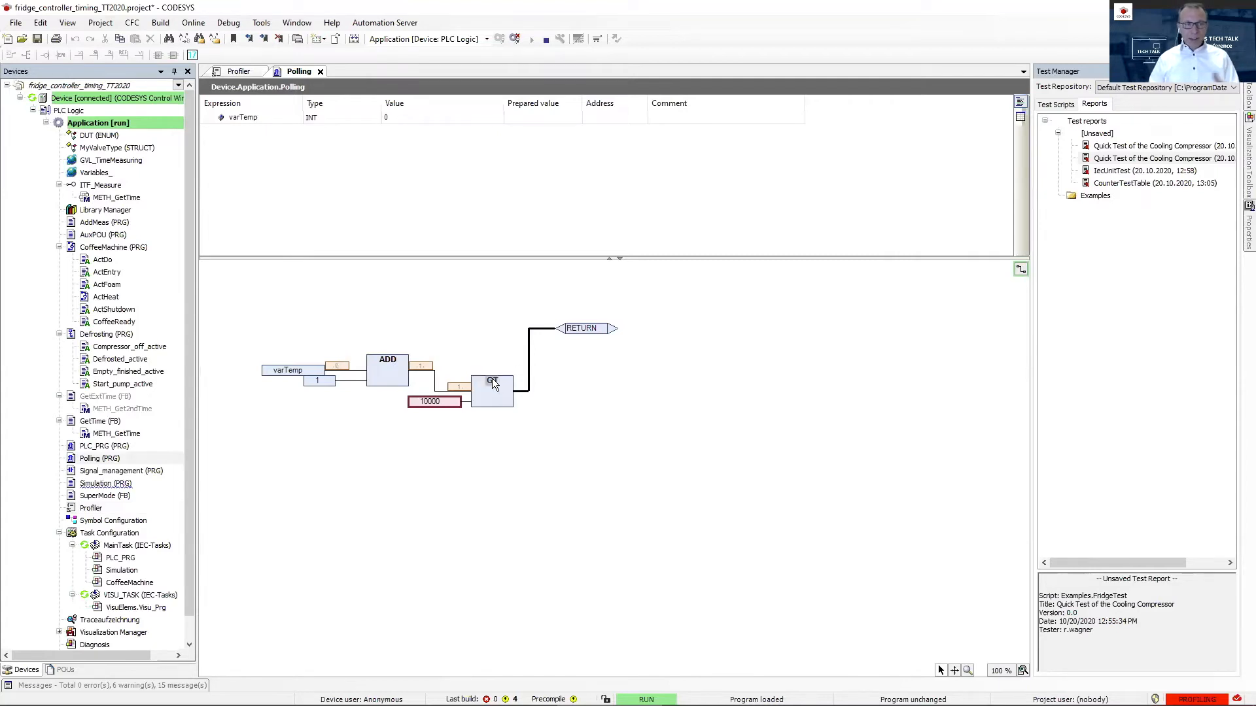
click(321, 72)
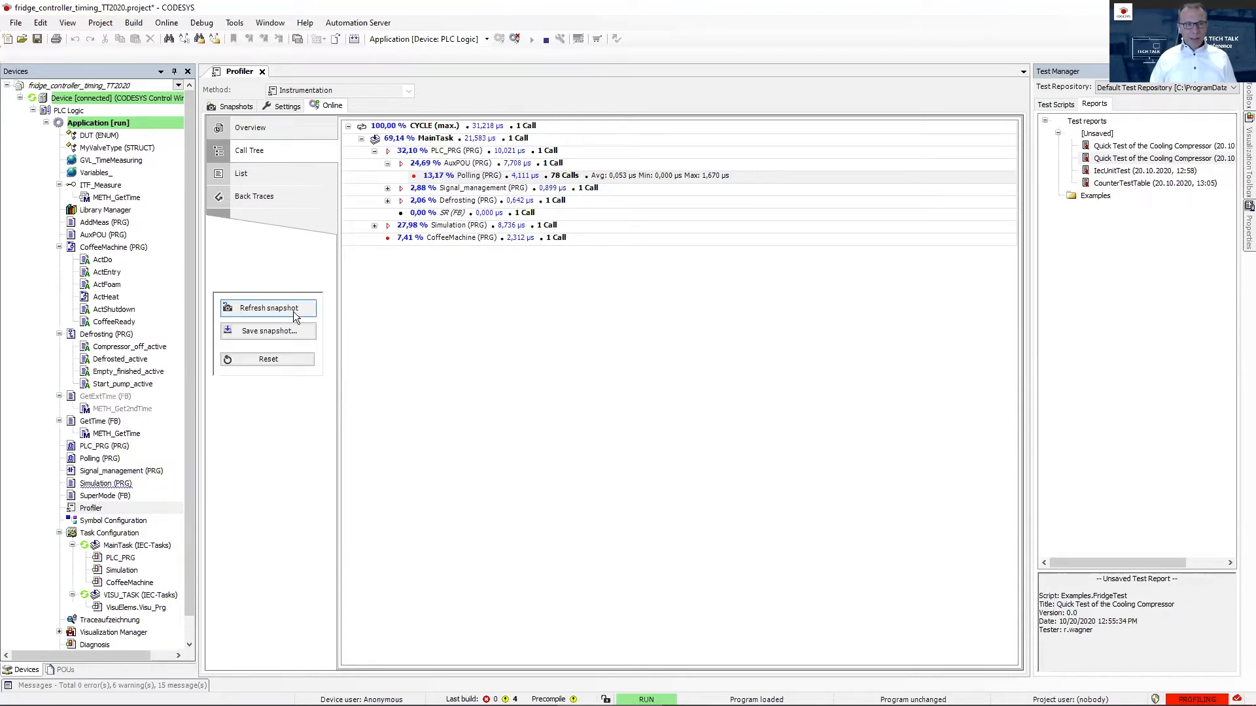
Step: Refresh the profiler snapshot and save it under the name DevDay2
click(276, 310)
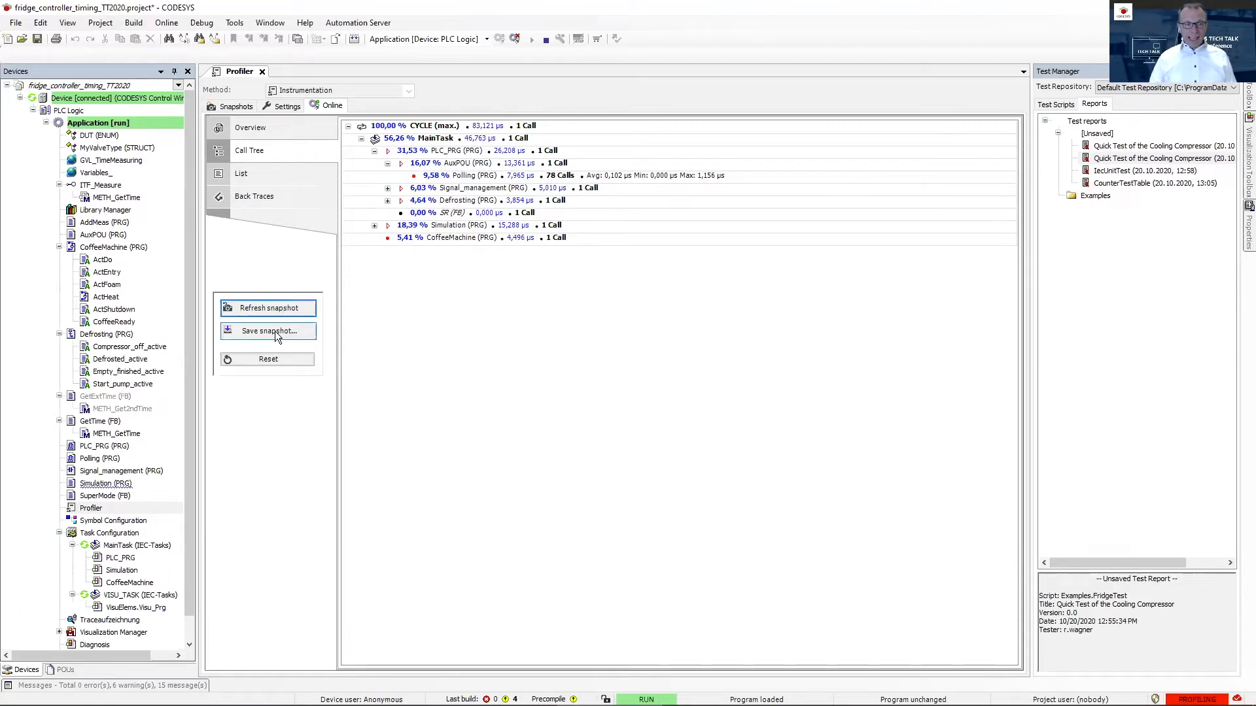
click(275, 331)
click(441, 363)
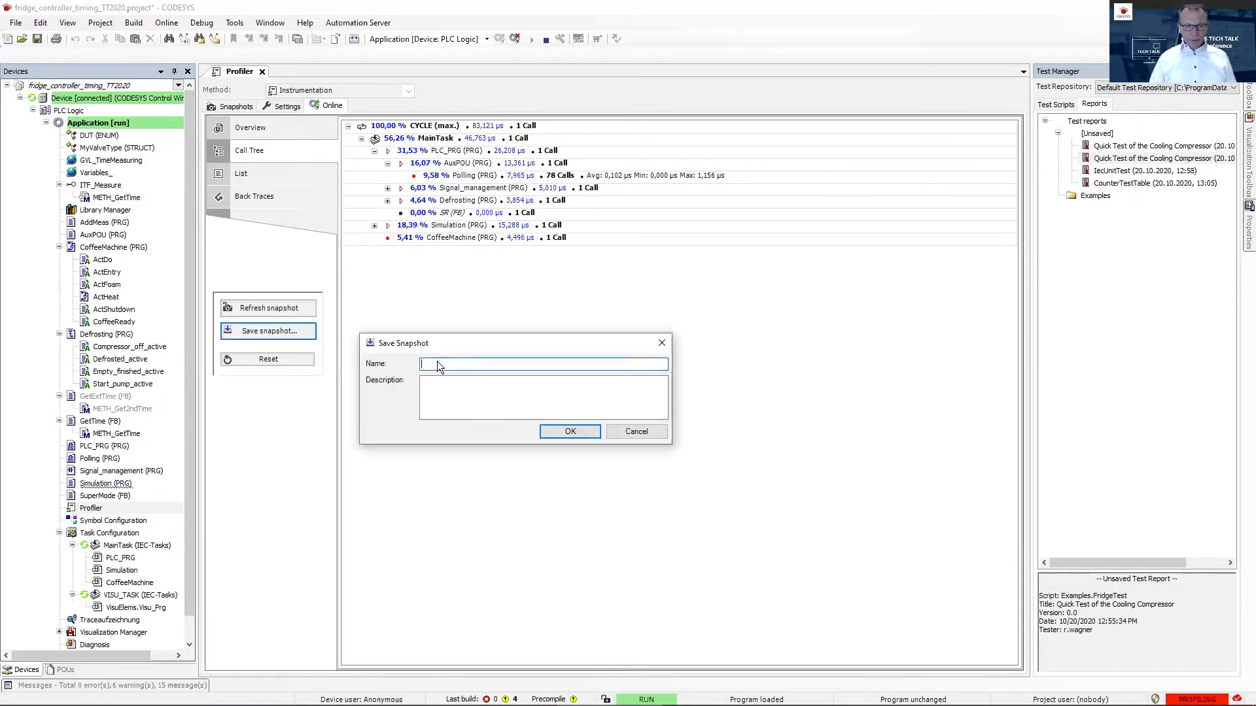
text(devDay2)
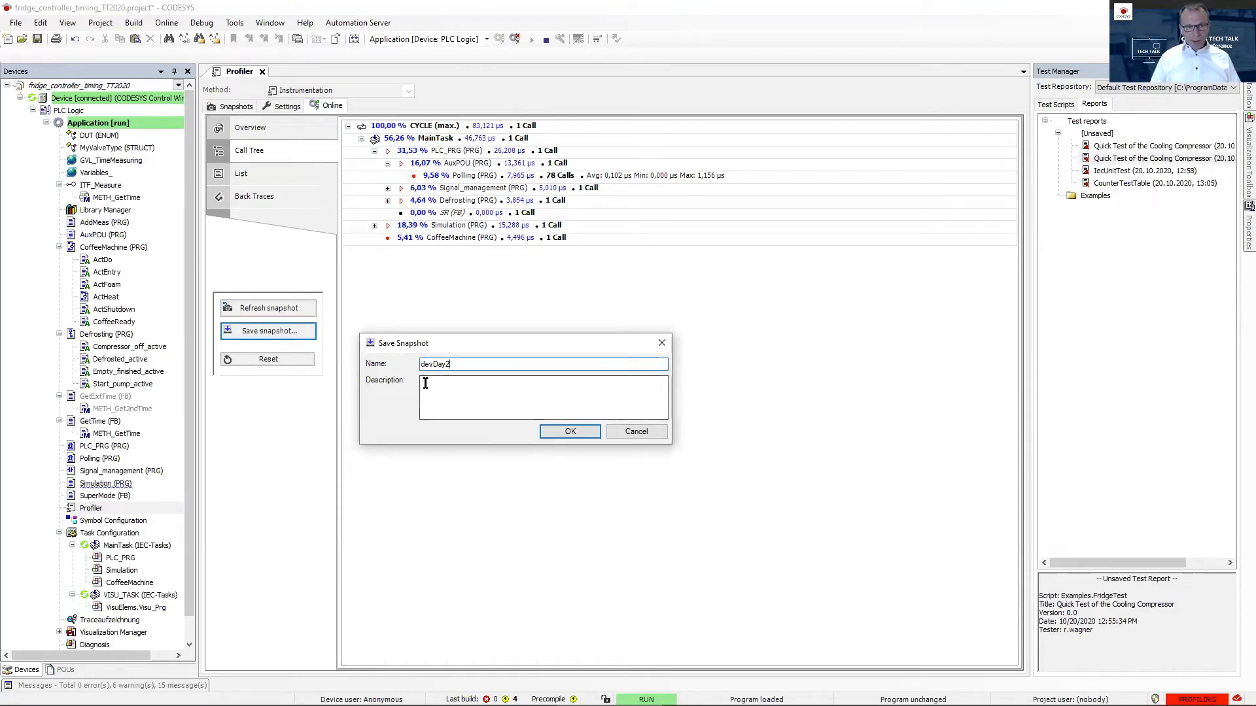
drag(429, 364, 420, 364)
click(427, 363)
key(BackSpace)
text(D)
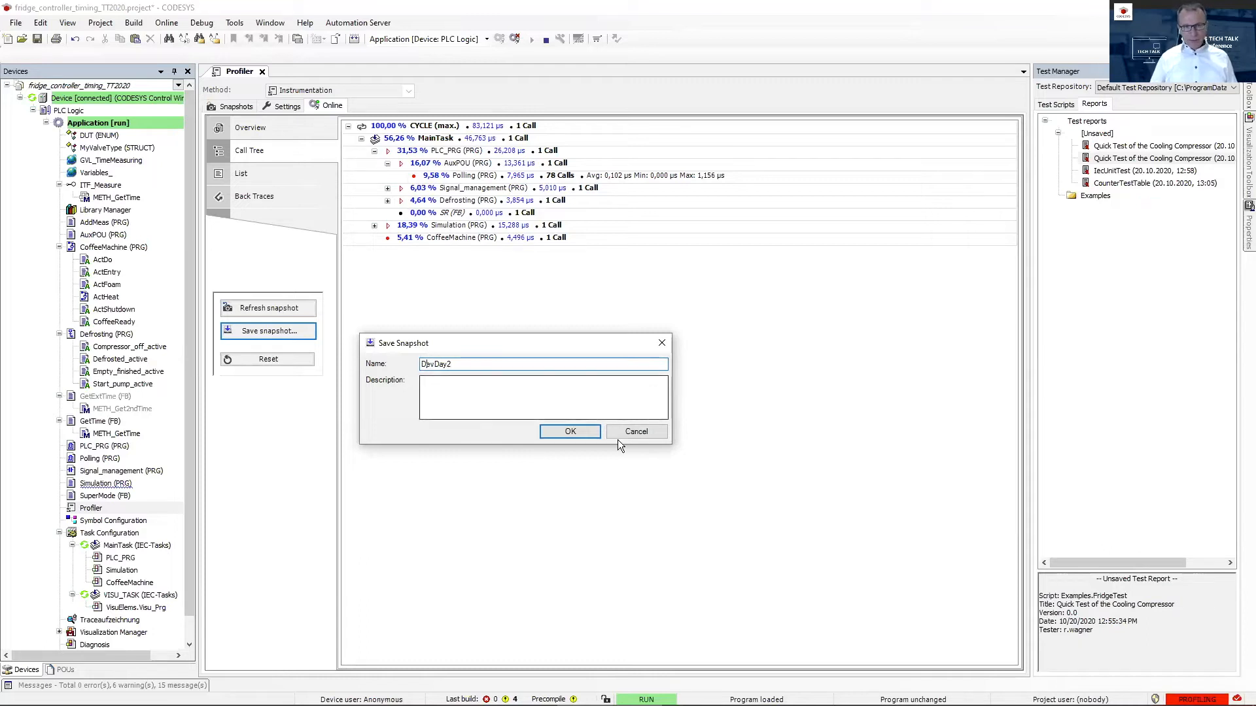
click(594, 432)
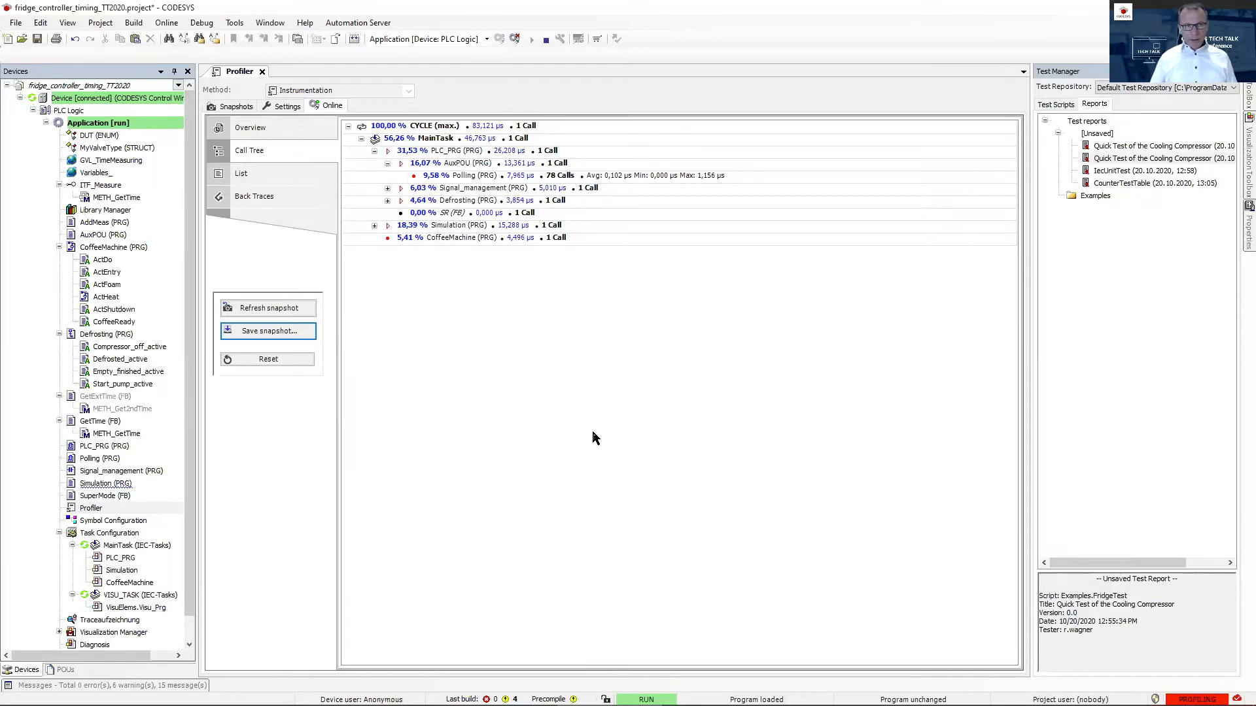
Step: Compare the call trees of the saved snapshots DevDay2, 2nd Snapshot and Snapshot before commissioning
click(236, 106)
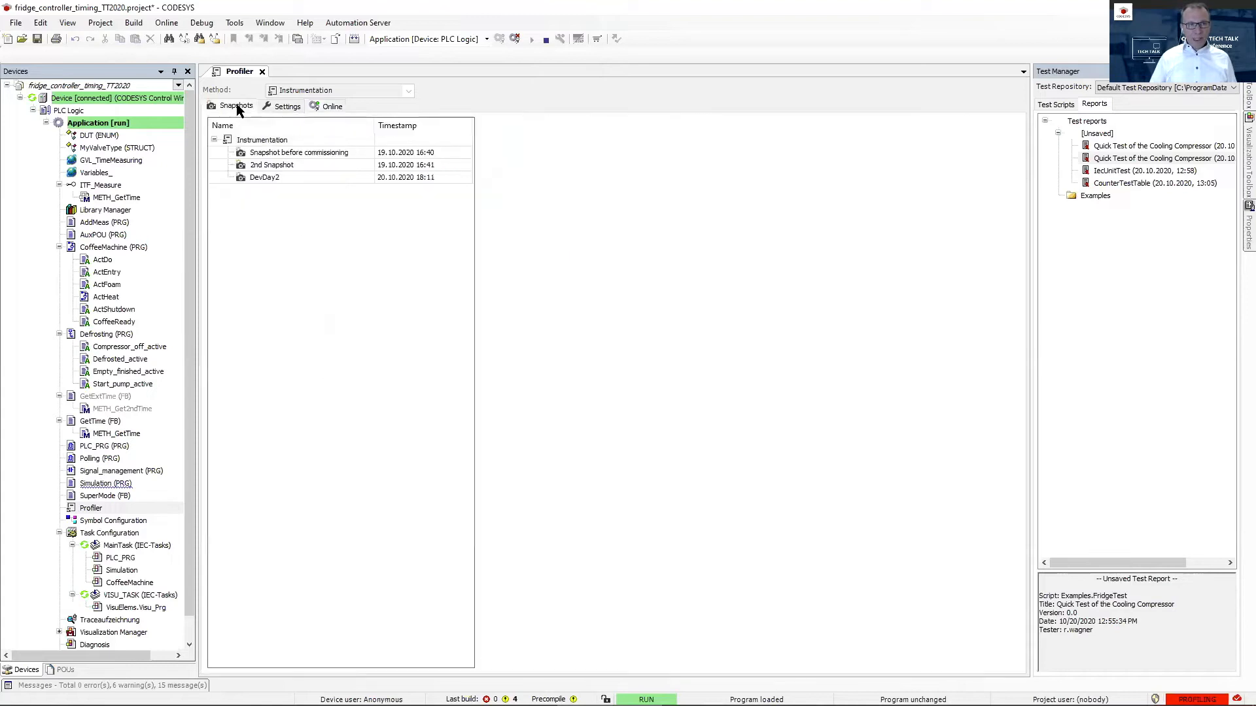
click(261, 175)
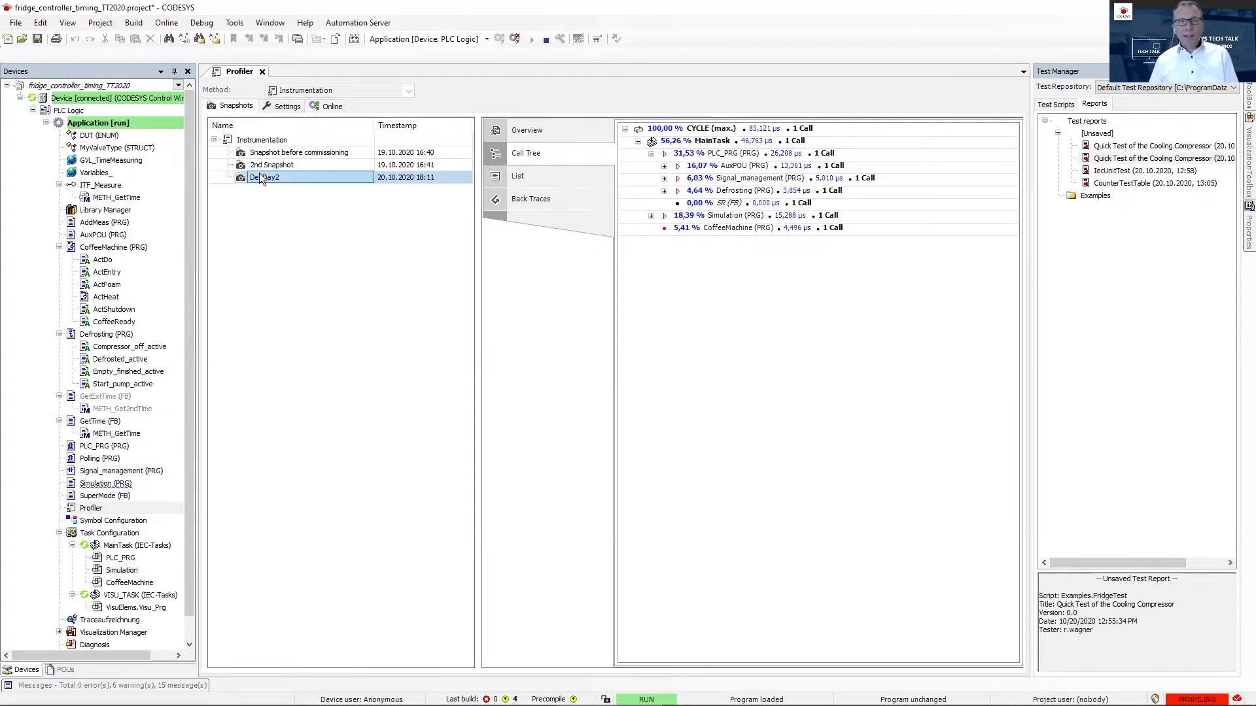
click(262, 165)
click(262, 154)
click(261, 166)
click(260, 177)
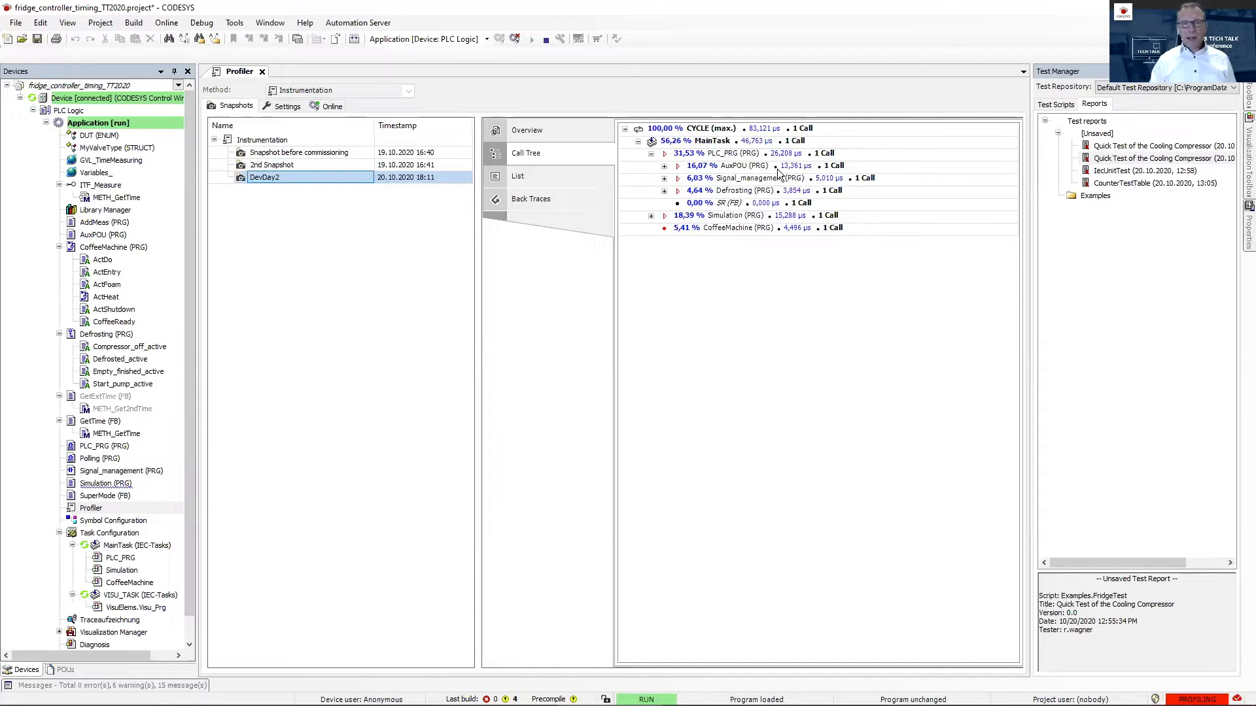
Step: Reset the online profiler measurement and log out from the device
click(297, 106)
click(319, 106)
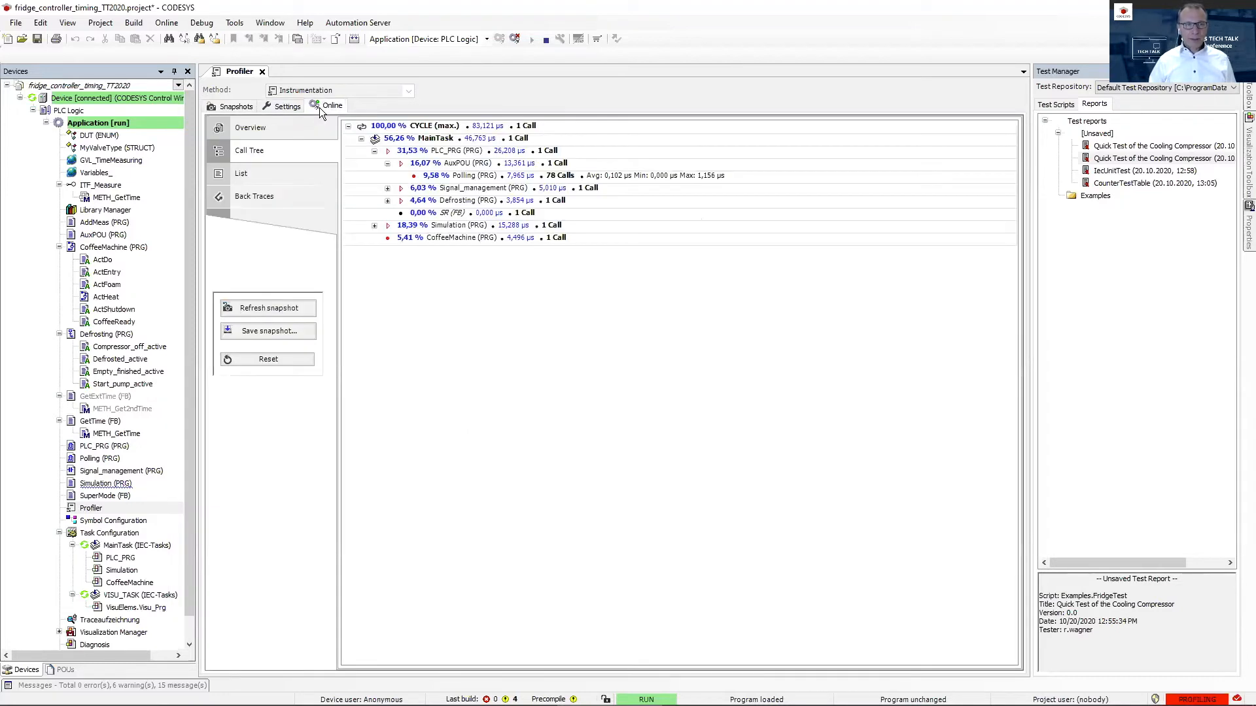
click(273, 359)
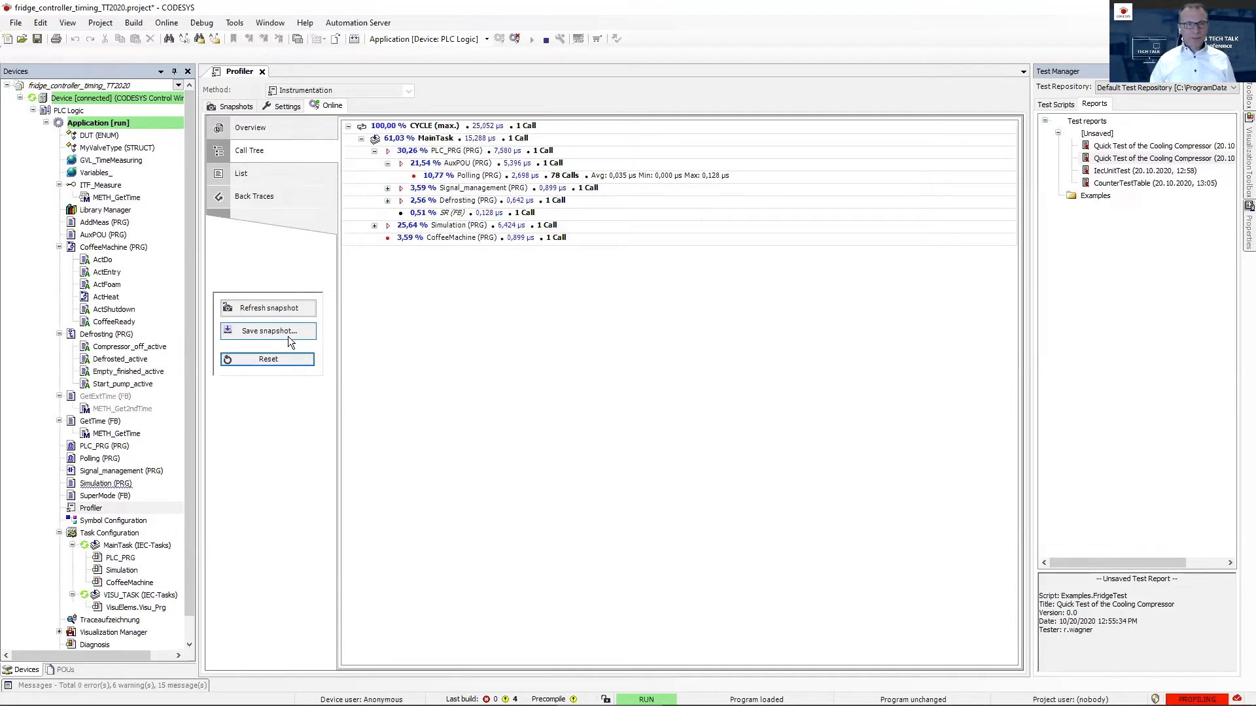
click(515, 39)
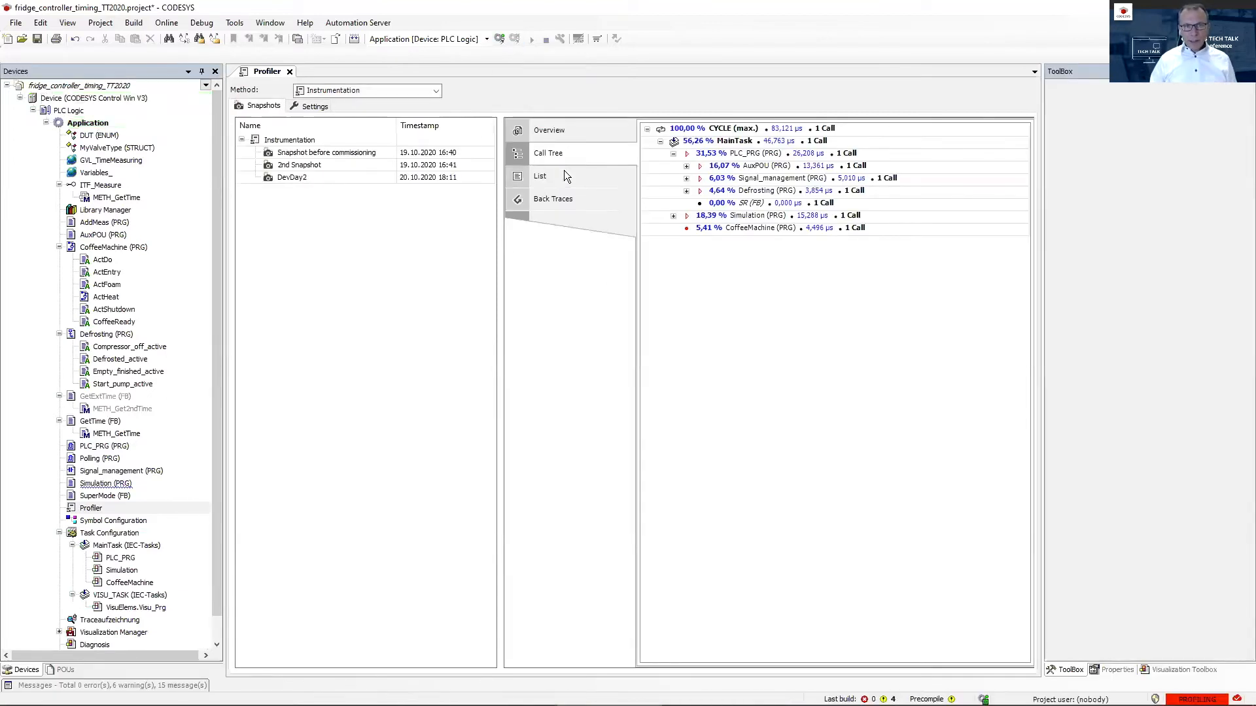
Step: Examine the DevDay2 snapshot's overview, including project path, timestamp, instrumented POUs and measured cycle, and return to its call tree
click(552, 133)
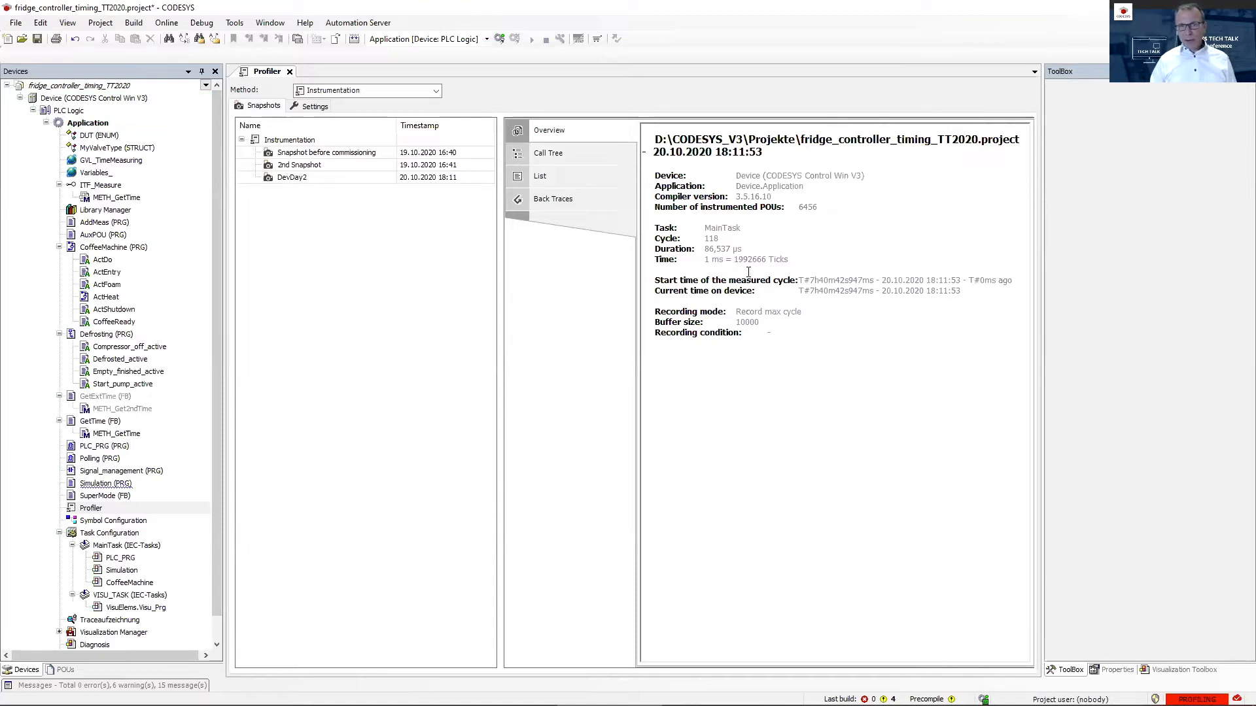
drag(663, 143, 959, 149)
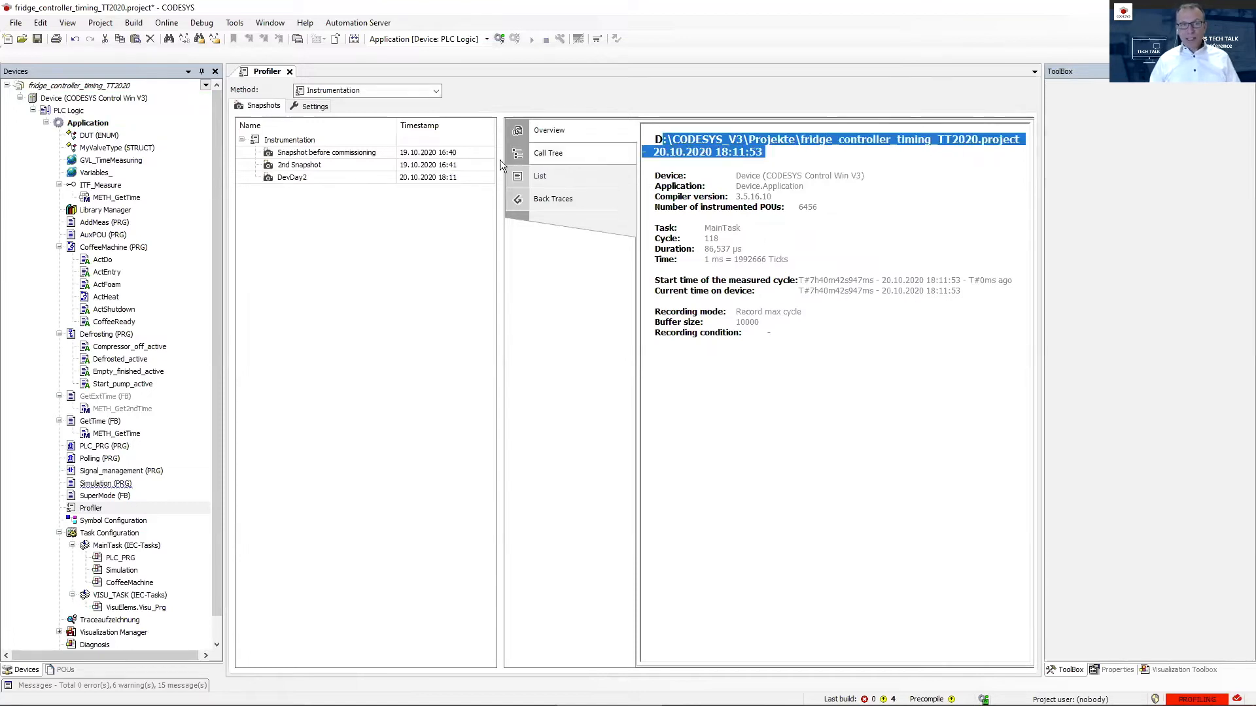
click(807, 157)
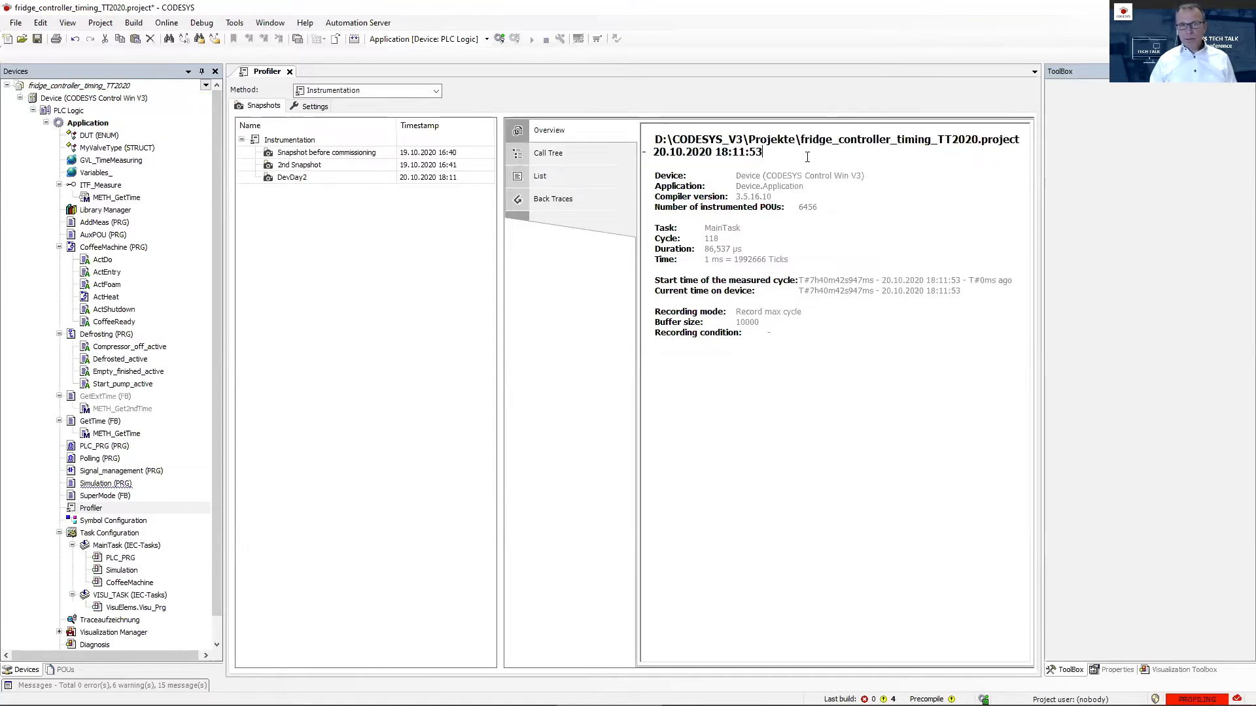
drag(764, 152, 686, 152)
click(759, 175)
double_click(807, 207)
click(782, 230)
double_click(712, 238)
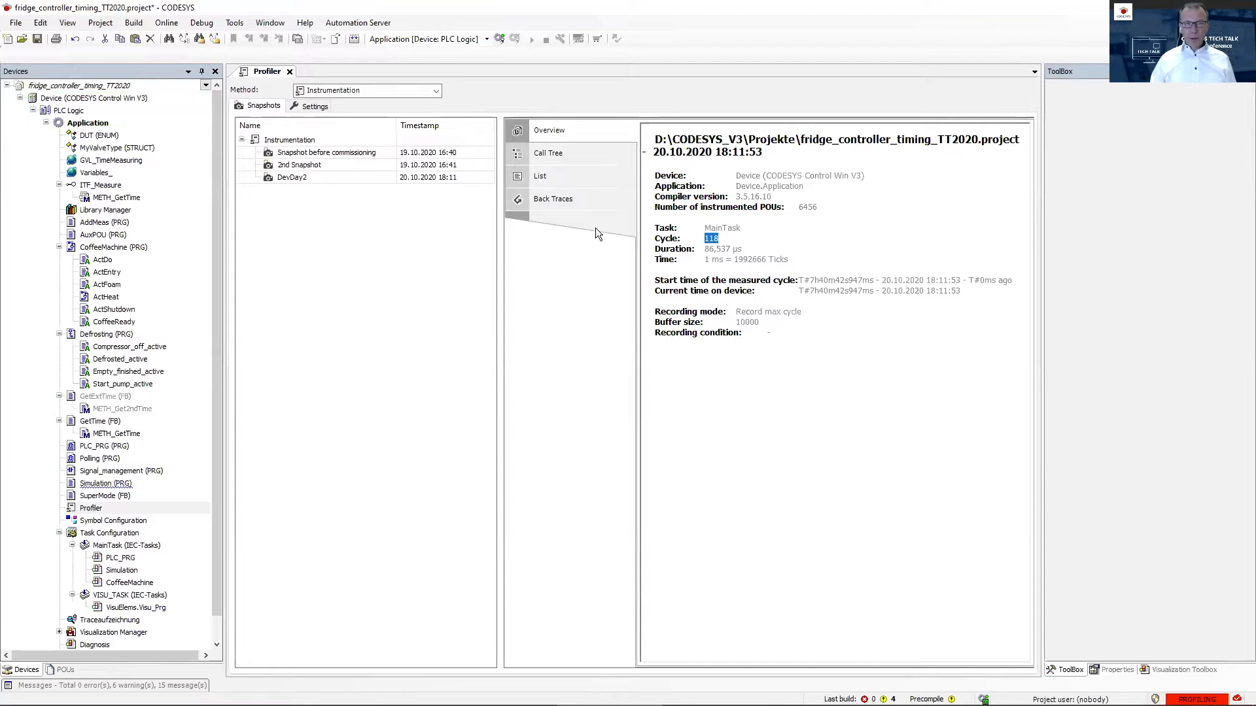
click(568, 157)
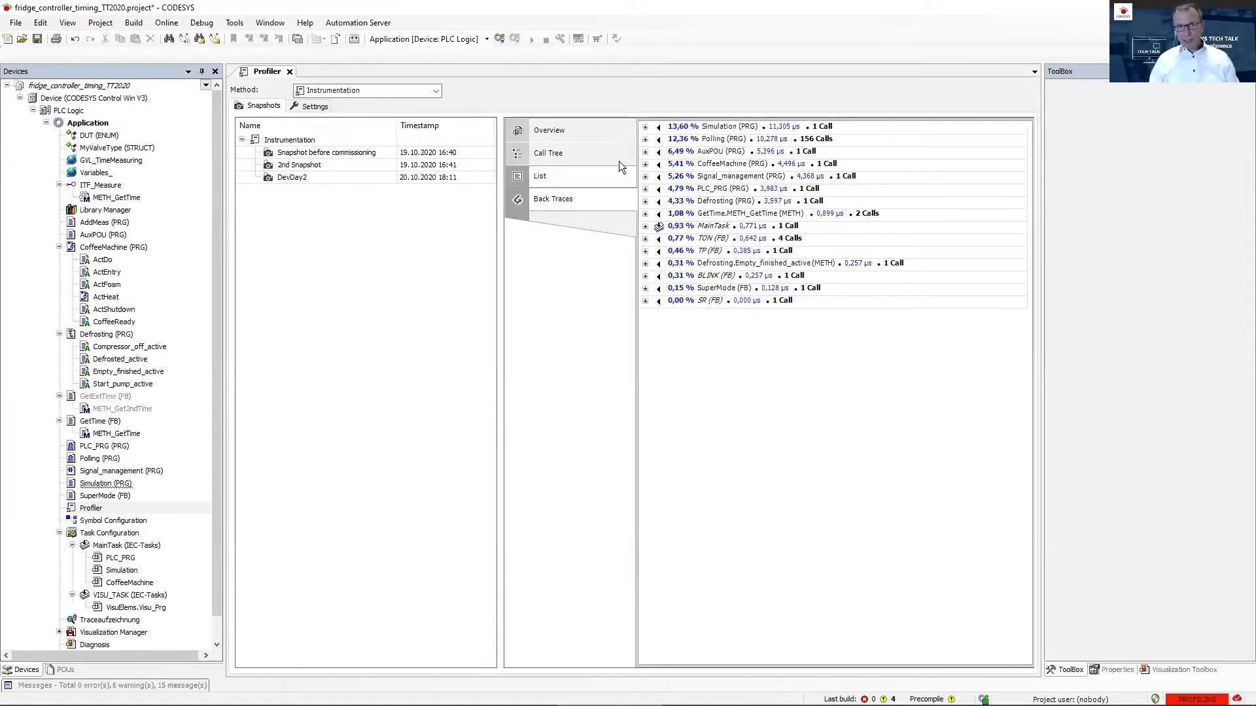
Step: Examine the back traces of Simulation and Polling, following Polling's calls from AuxPOU up through PLC_PRG and MainTask
click(645, 128)
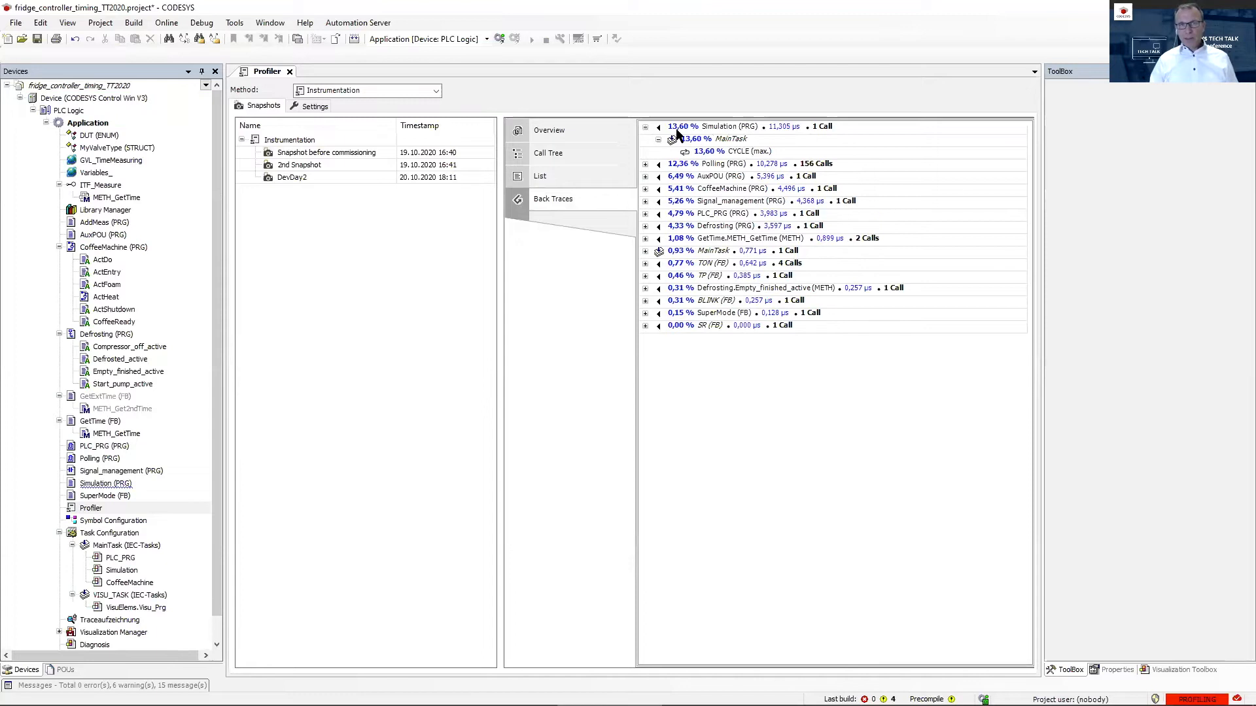
click(690, 143)
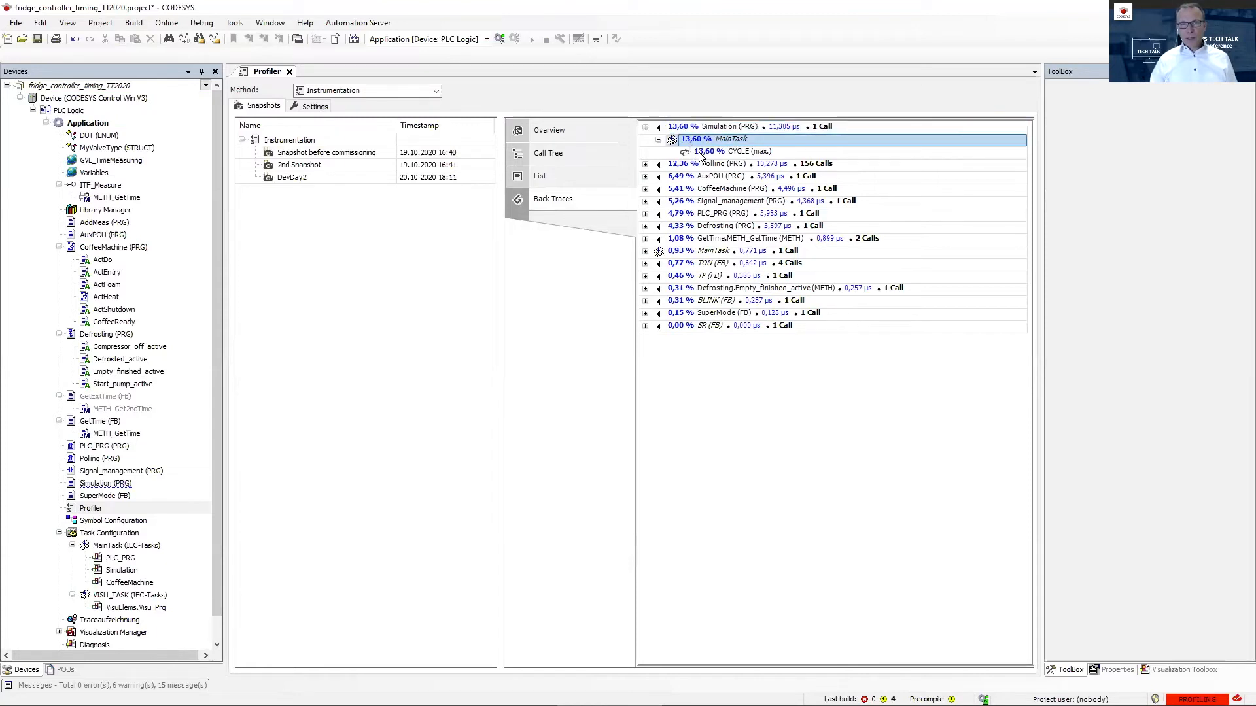
click(702, 154)
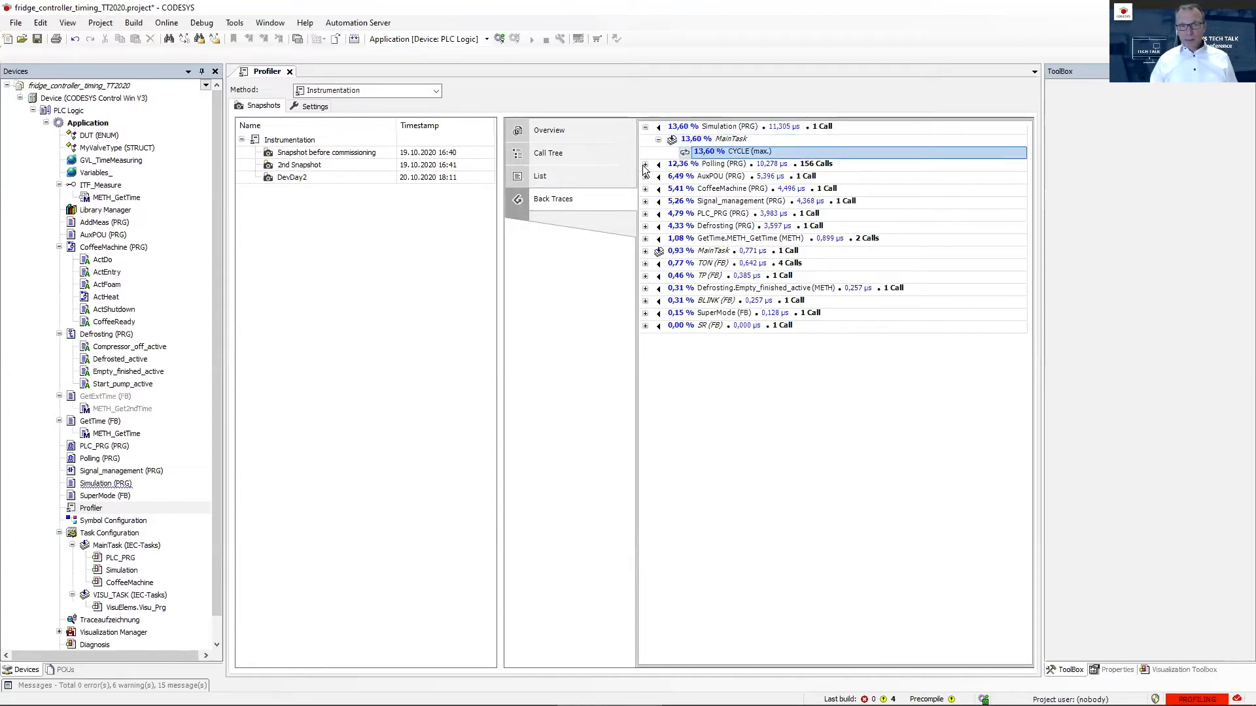
click(645, 165)
click(698, 167)
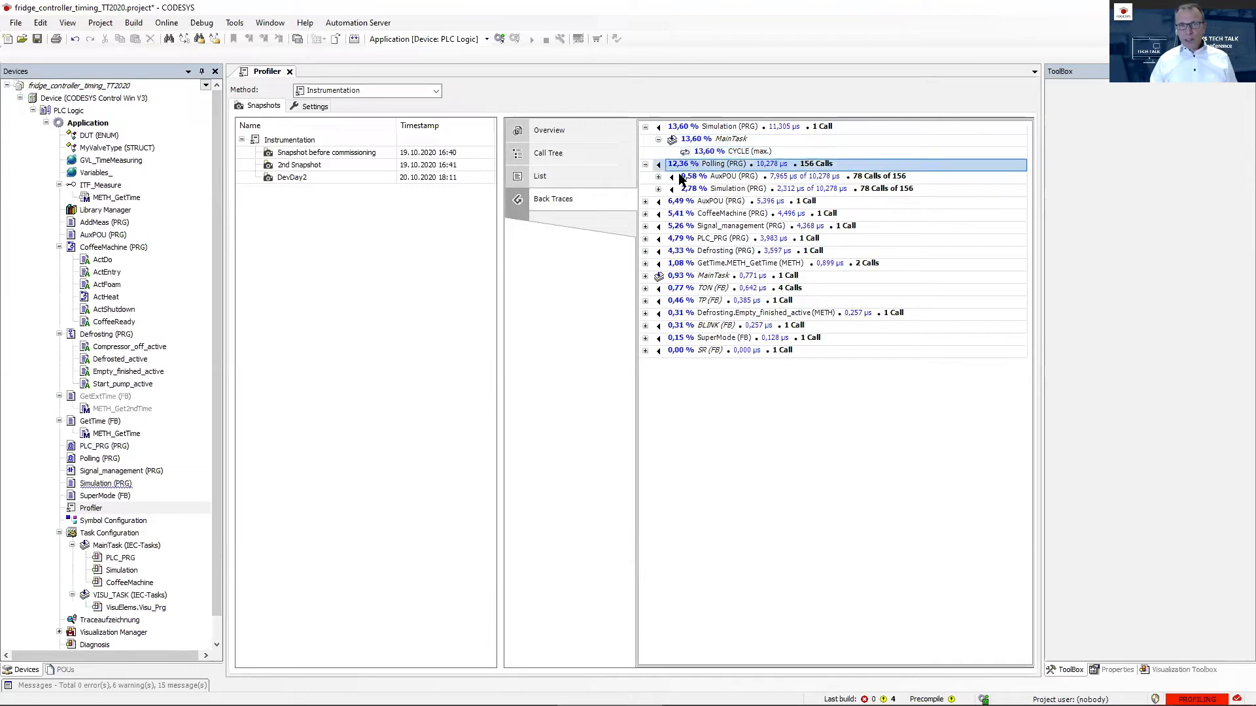
click(659, 177)
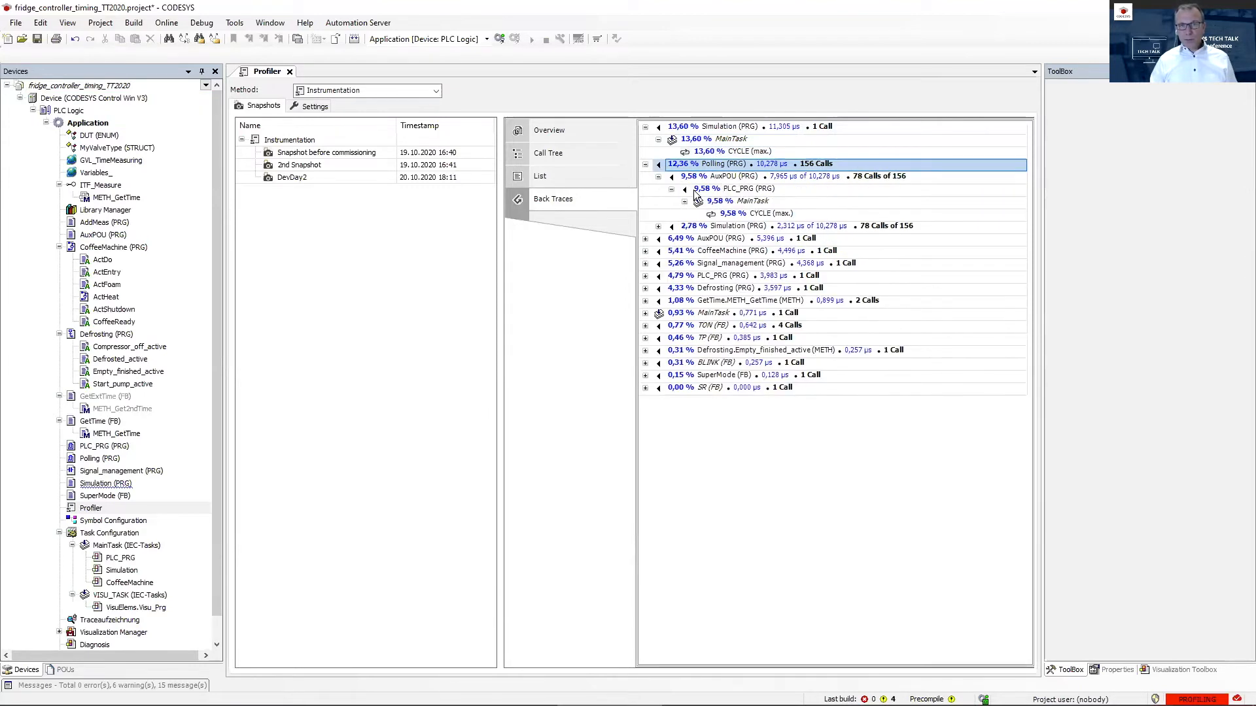
click(739, 189)
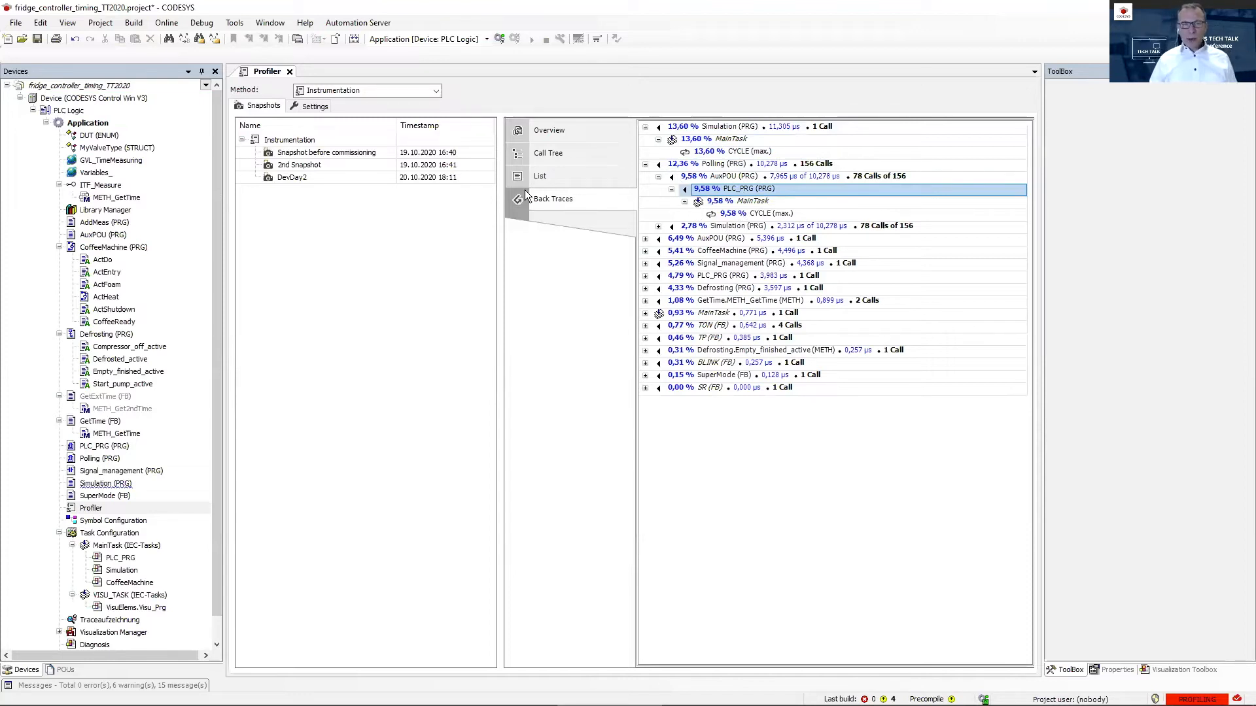
Step: Inspect the snapshot's list view with a widened Time column, then open and cancel the CSV export of the profiler results
click(543, 177)
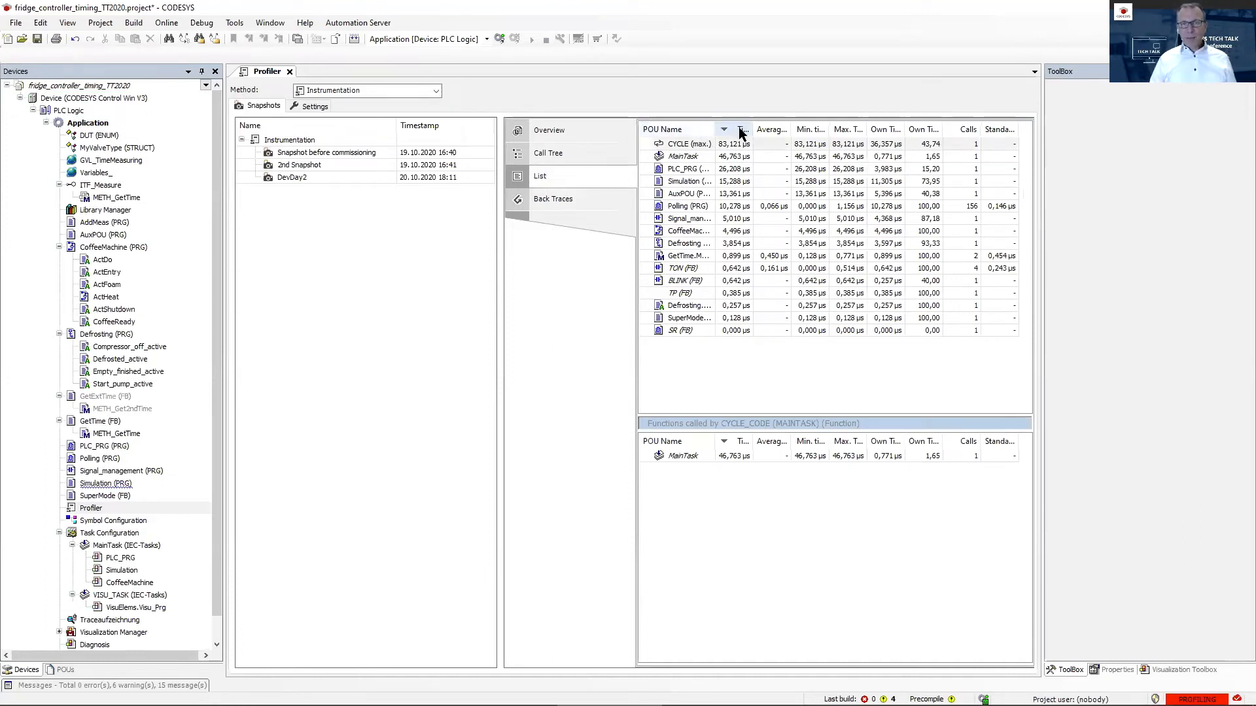
drag(753, 129, 796, 129)
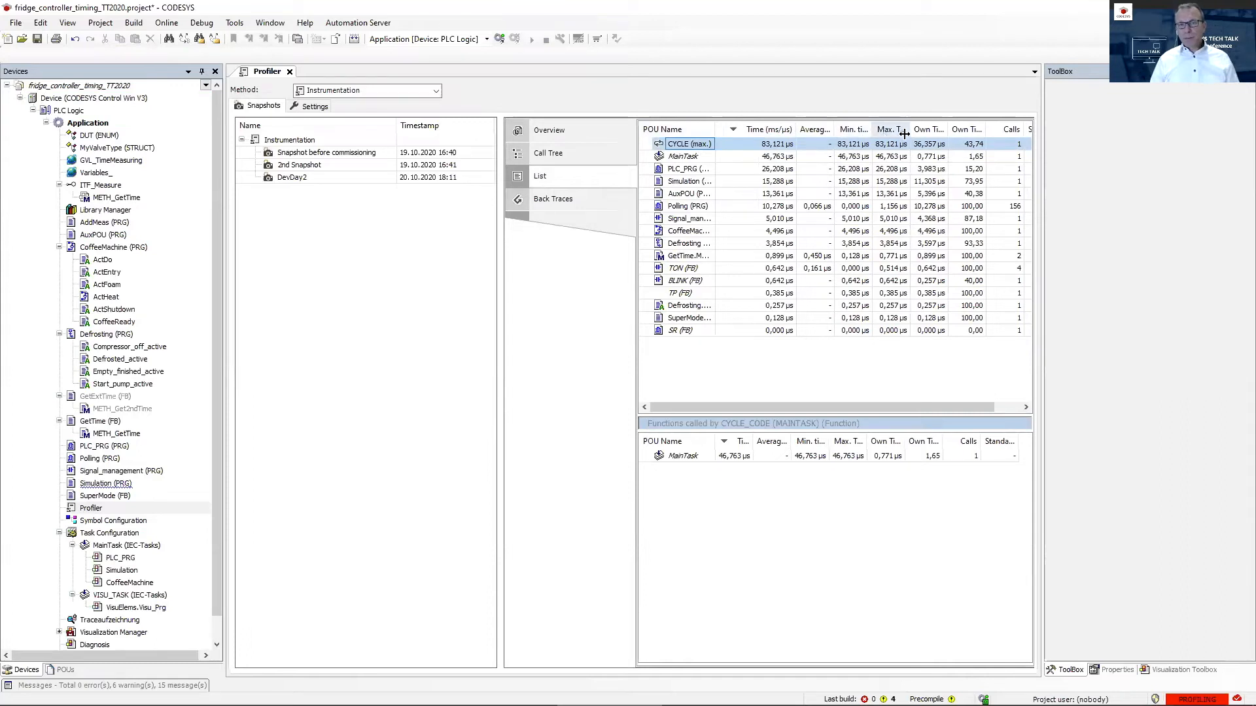
right_click(693, 229)
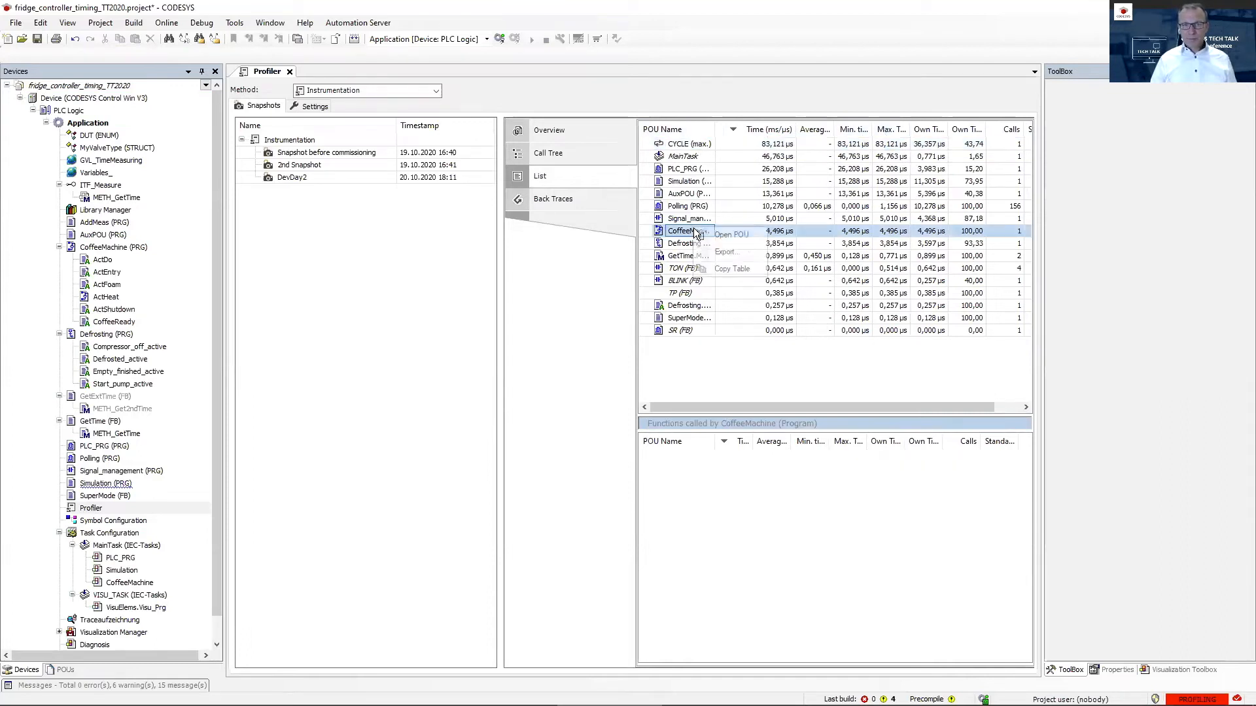
right_click(711, 195)
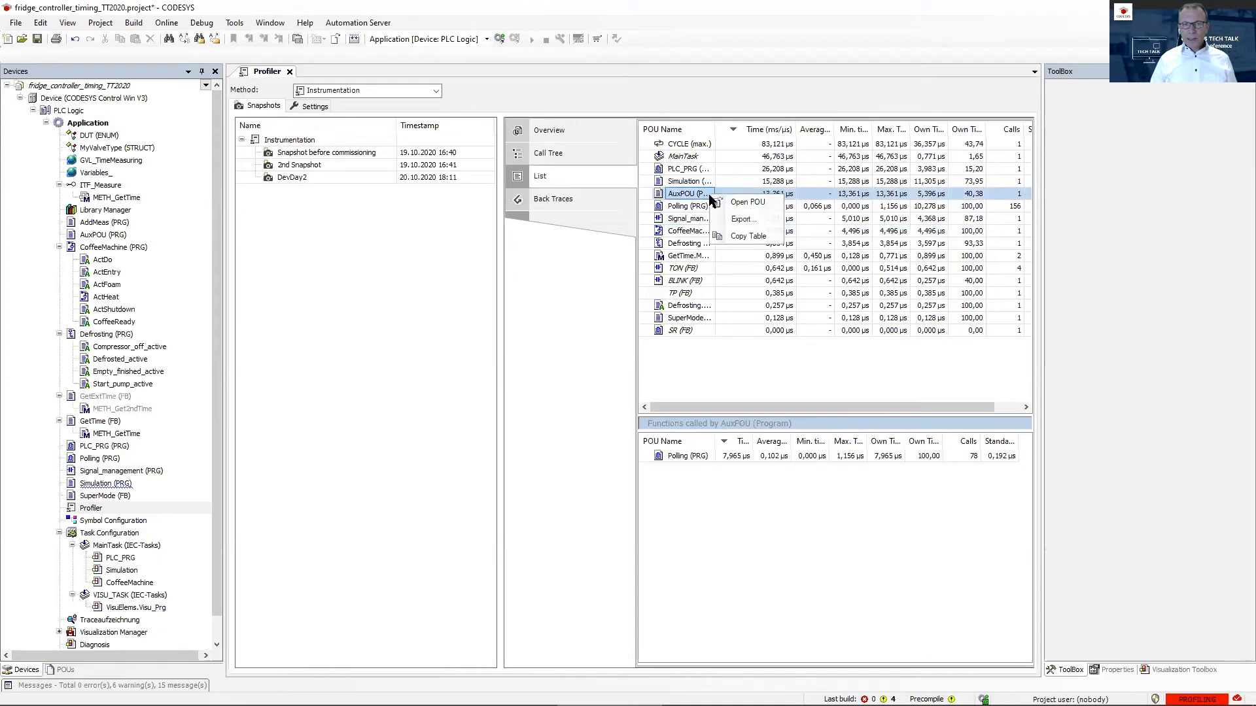
click(756, 235)
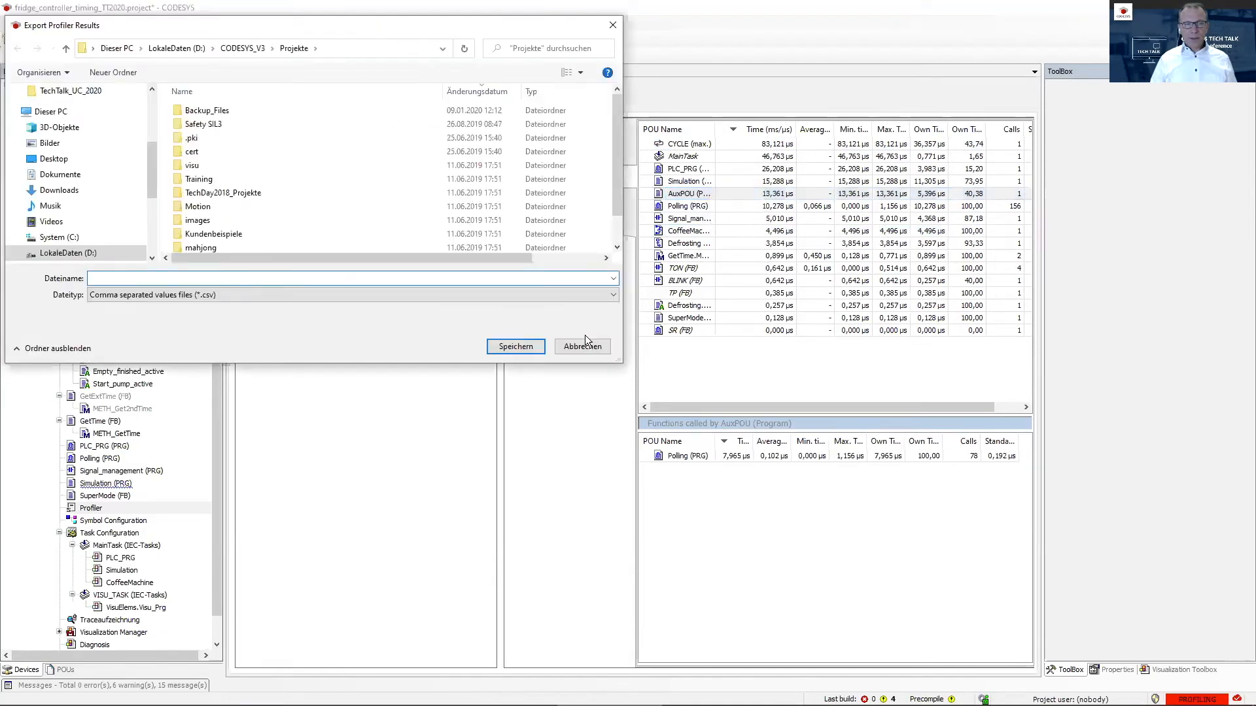
click(583, 344)
Step: View the call properties of the MainTask entry under Polling in the back traces
click(554, 199)
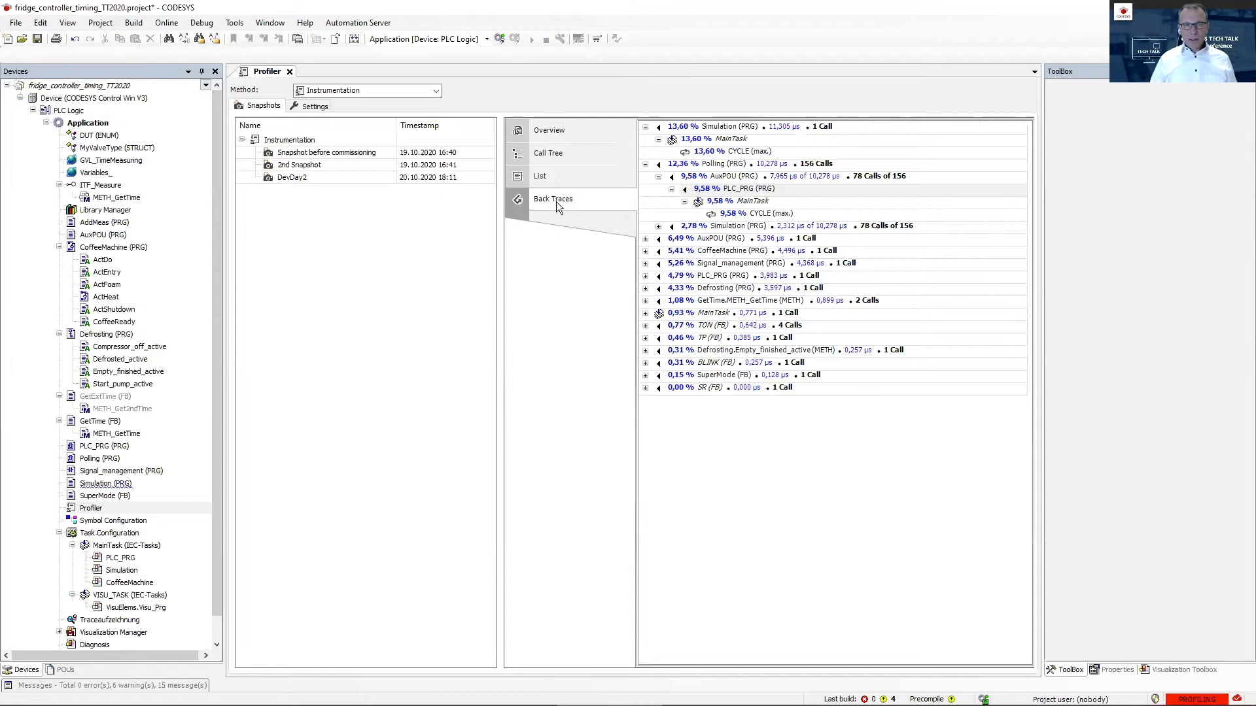
click(727, 202)
right_click(727, 205)
click(734, 214)
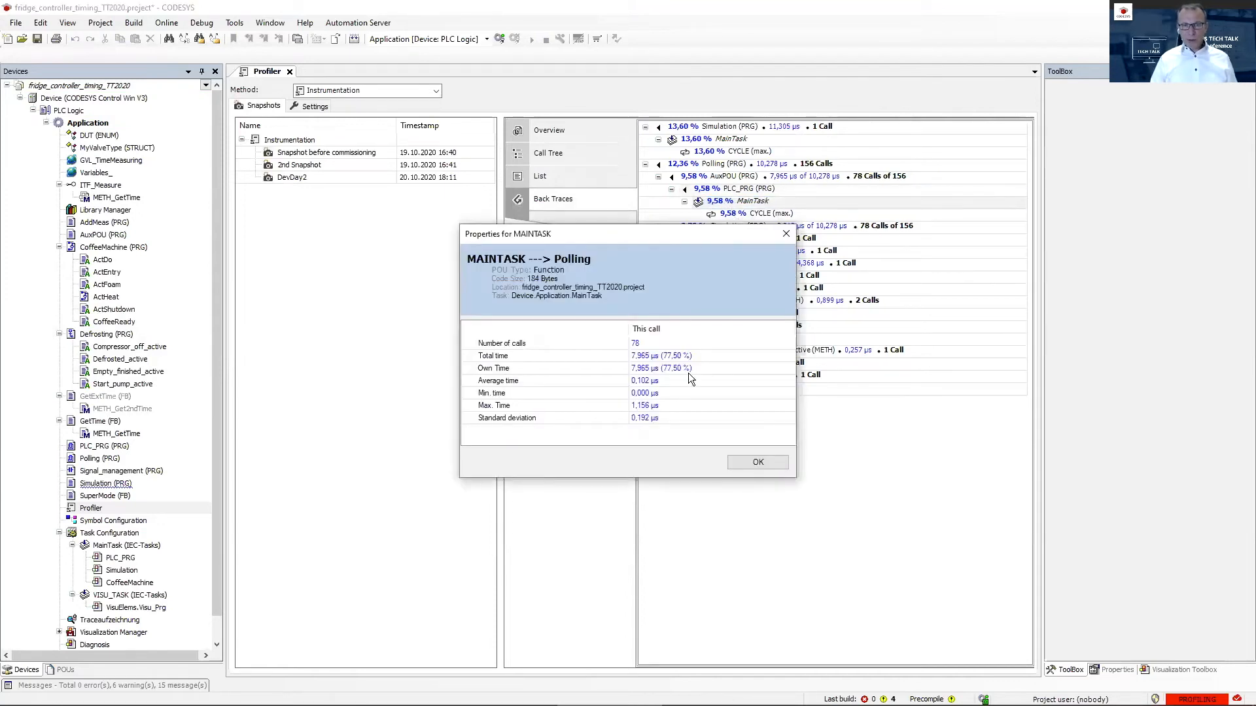
click(756, 464)
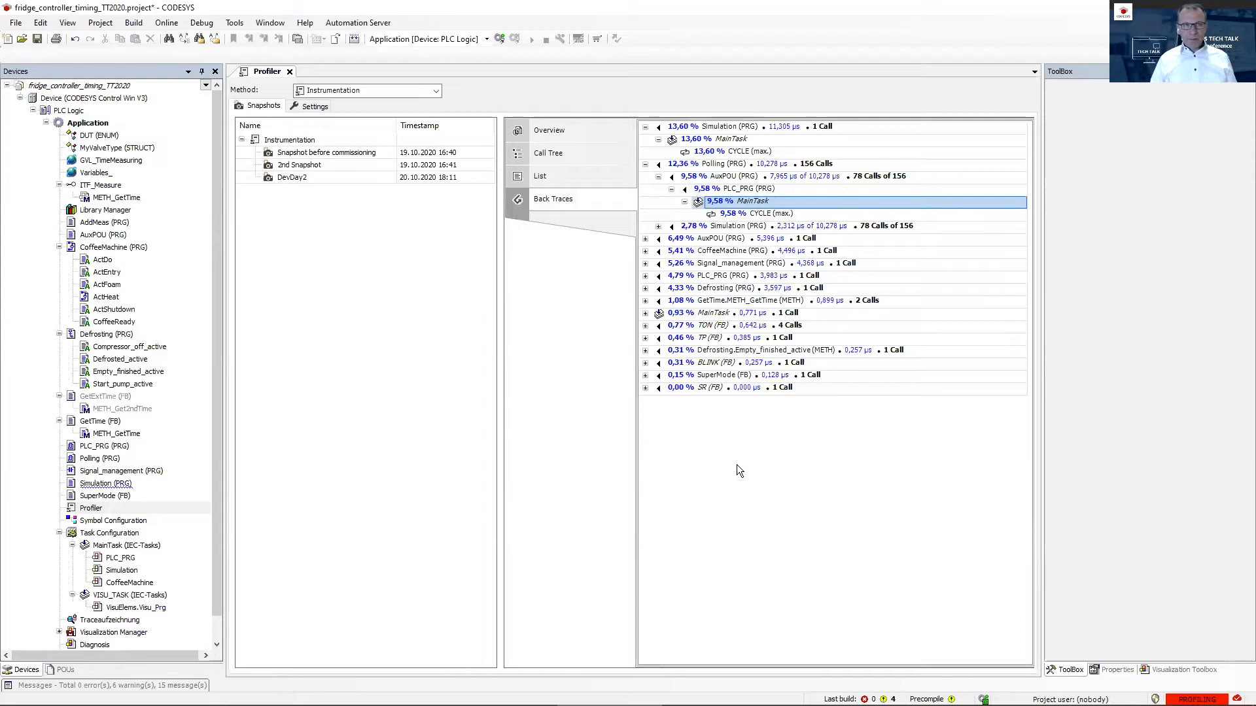
Step: Change the profiling method to Sampling and display its settings
click(434, 91)
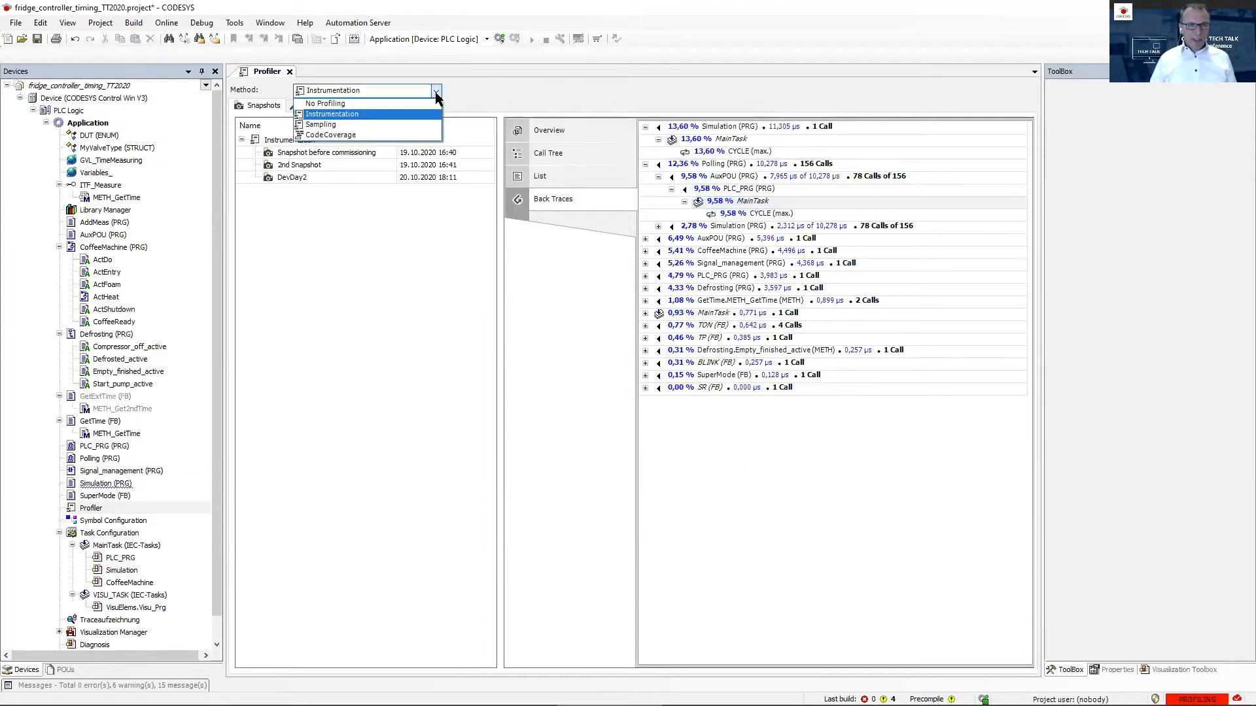
click(388, 126)
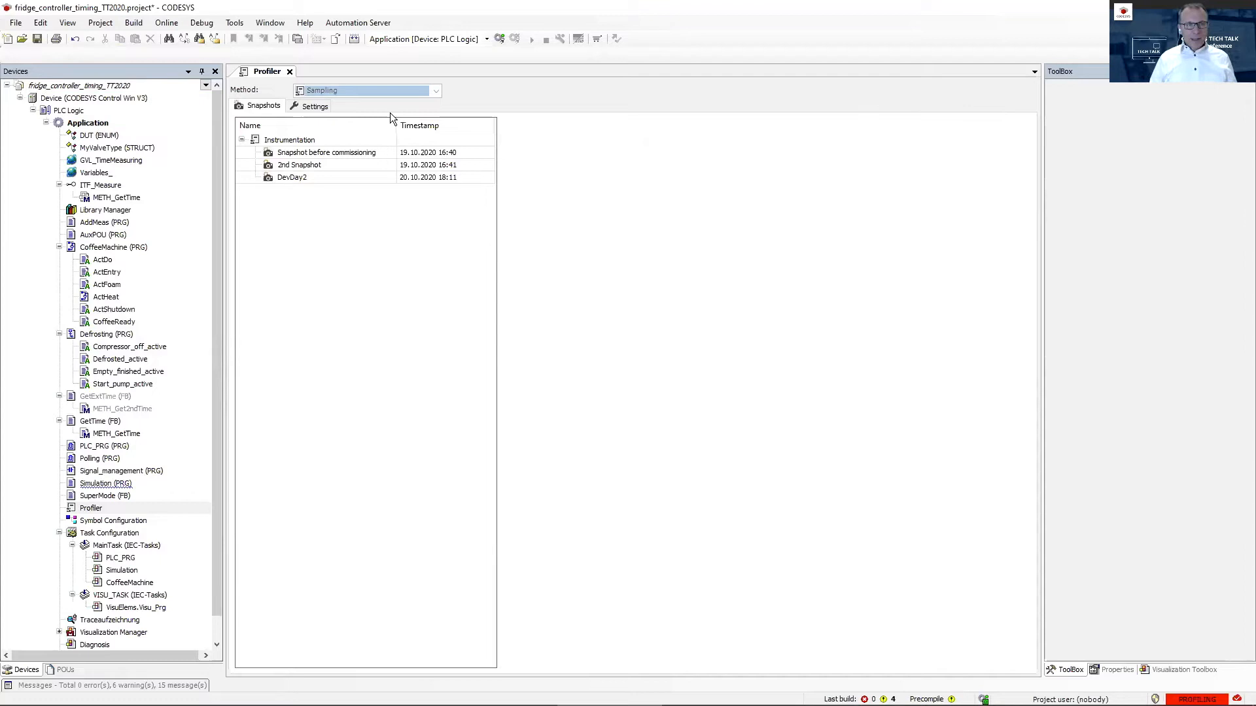
click(322, 107)
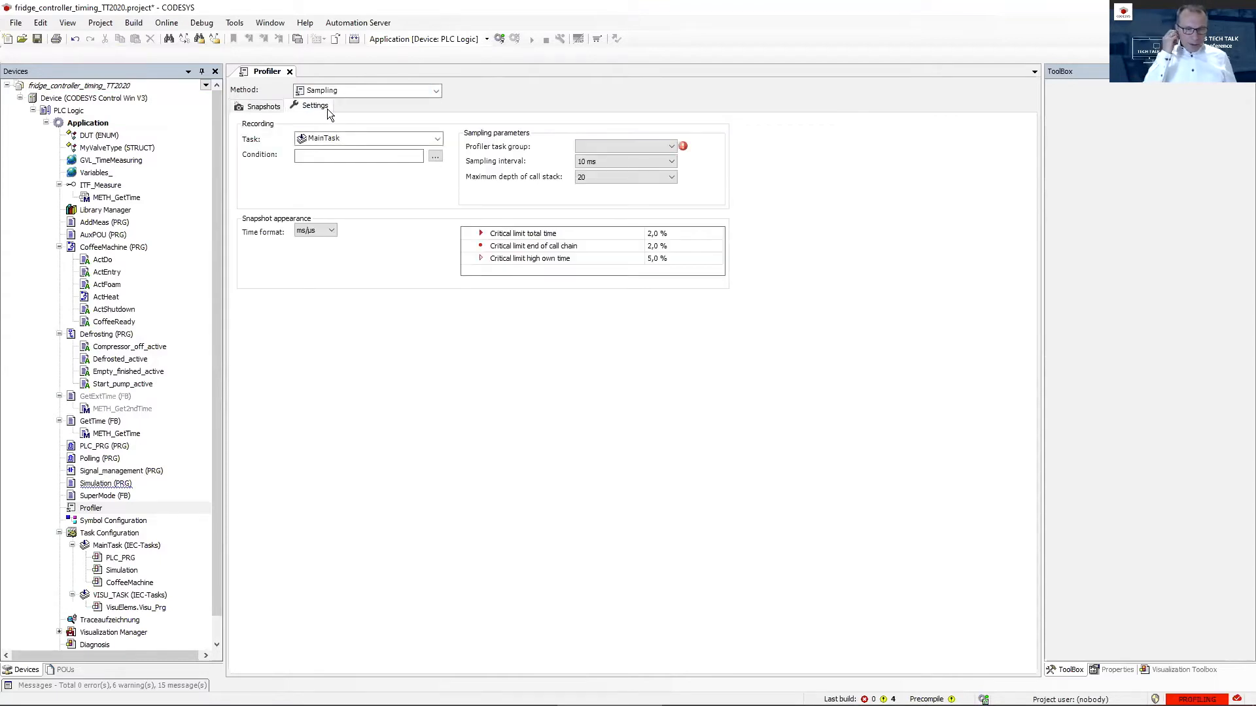
click(374, 91)
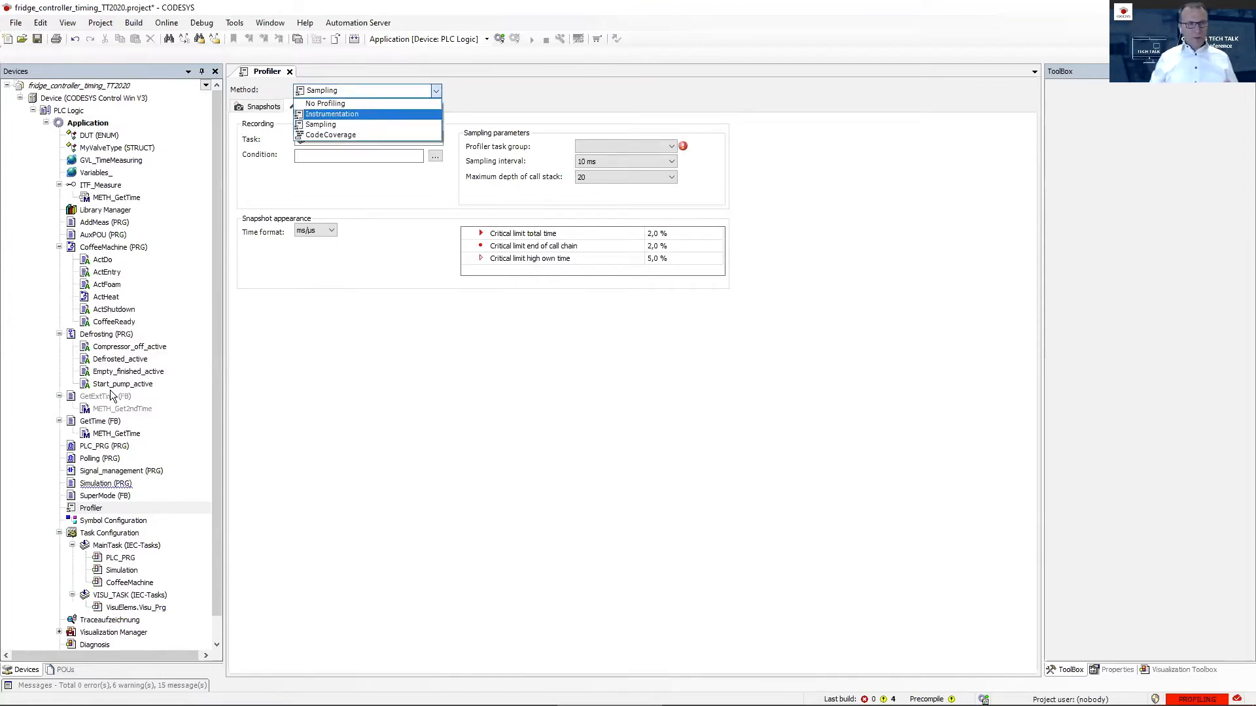
click(551, 103)
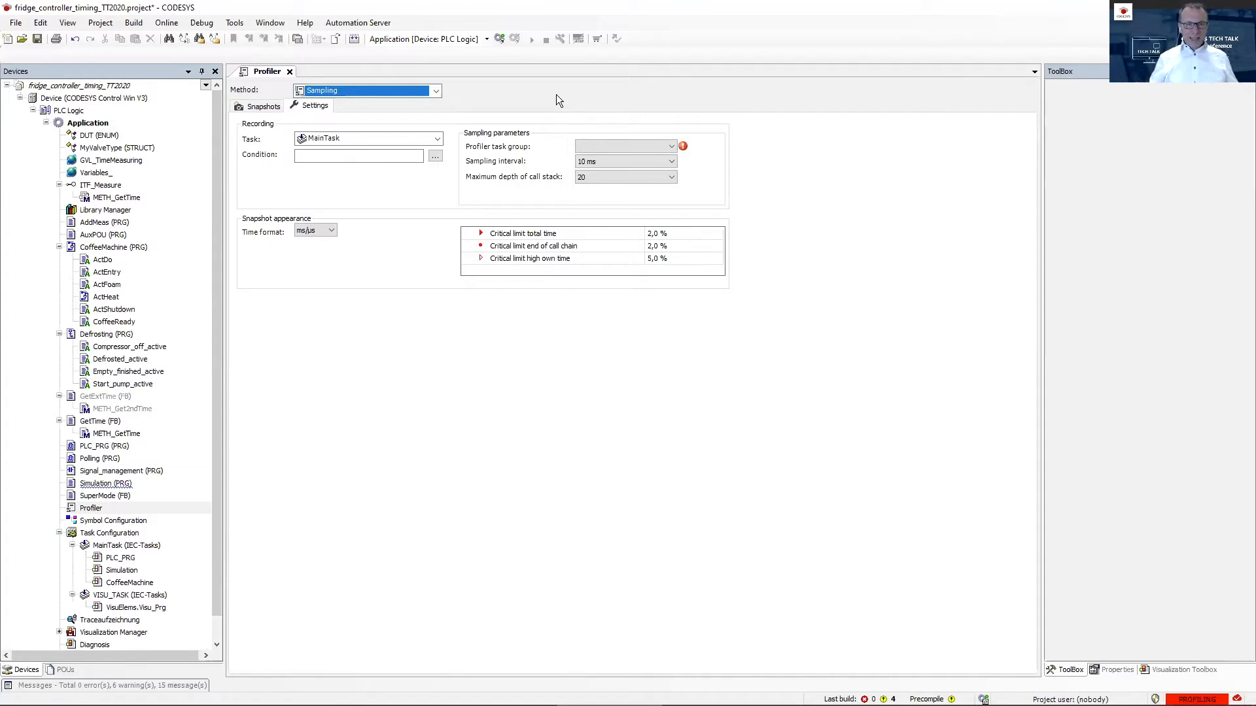
Step: Set the sampling interval to 1 ms and the profiler task group to Sampling_Taskgroup
click(635, 161)
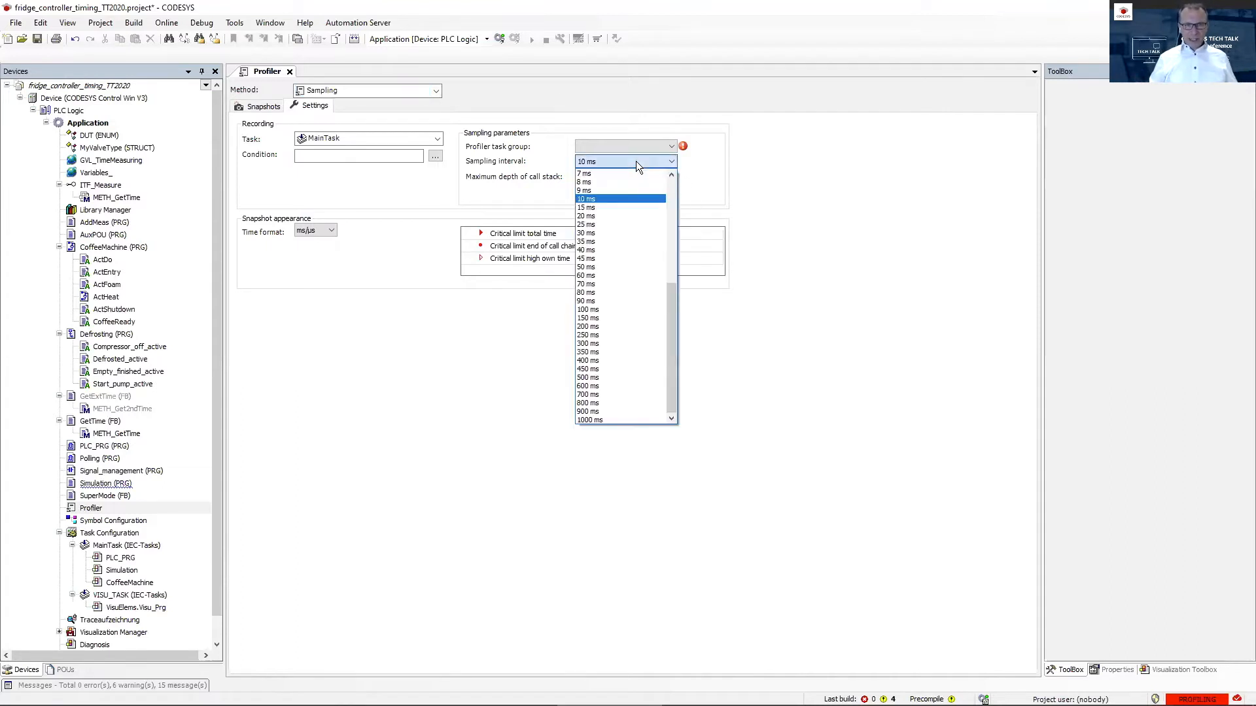
drag(668, 304, 672, 245)
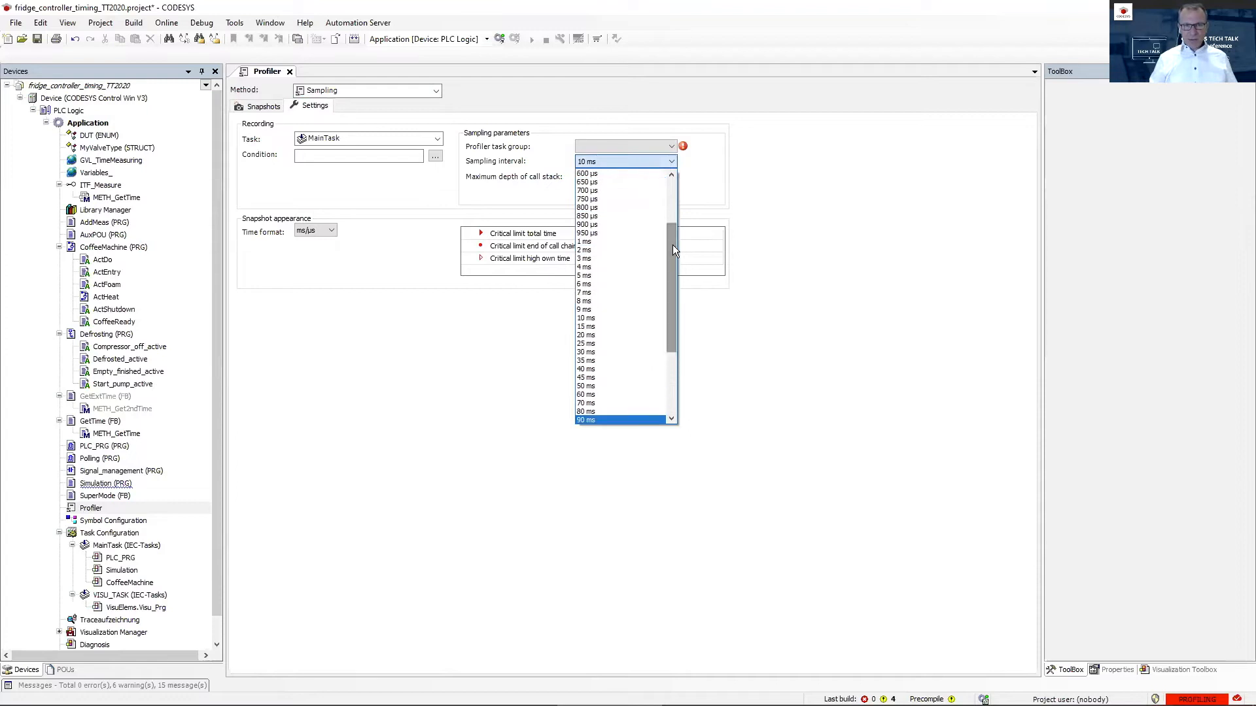
click(633, 242)
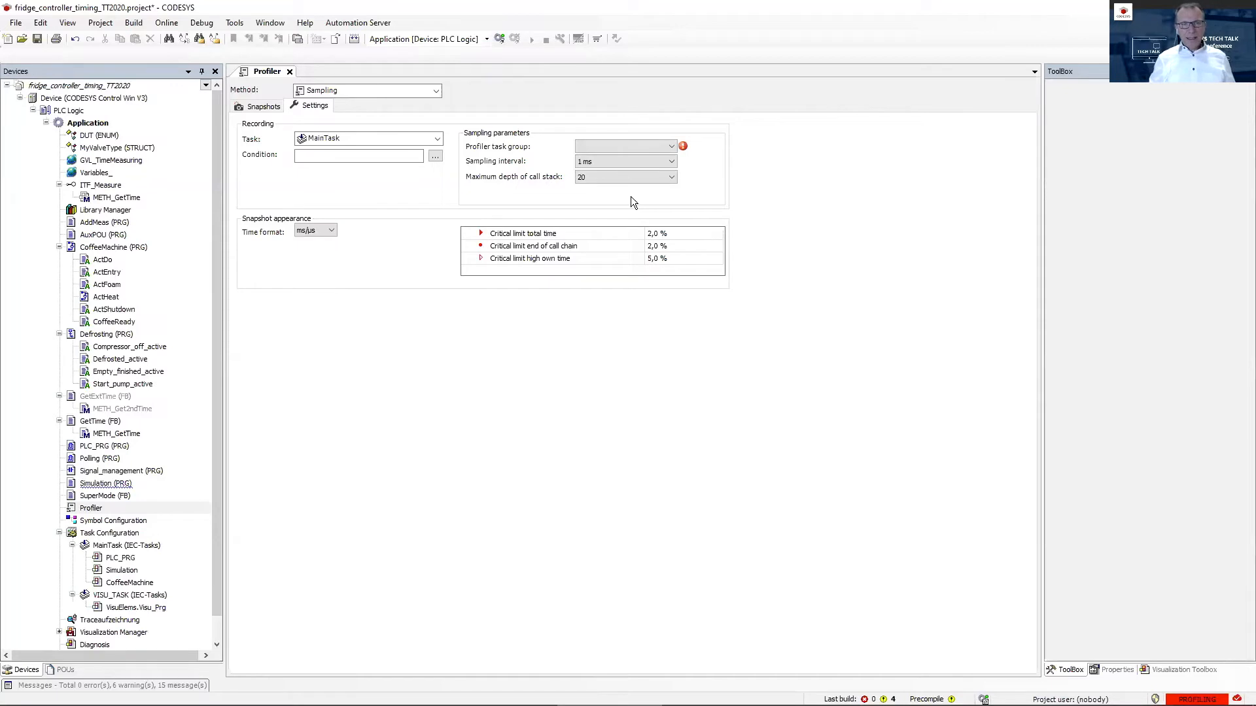
mouse_move(681, 148)
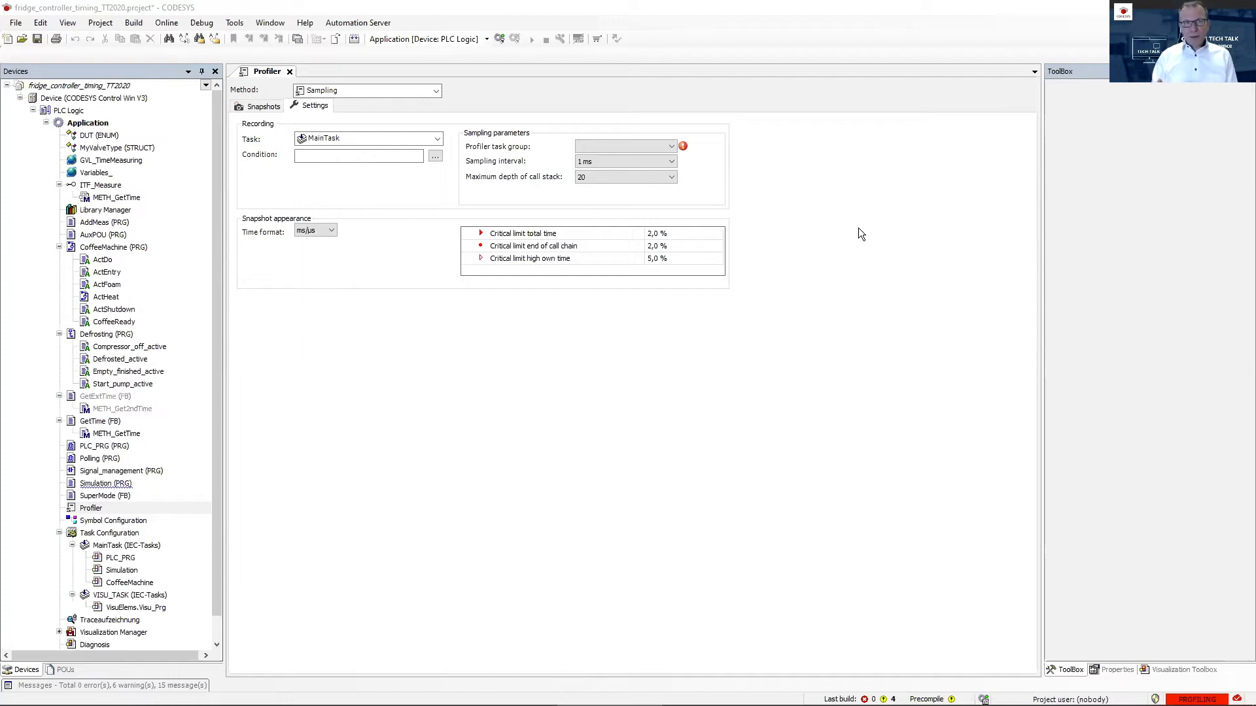
click(672, 146)
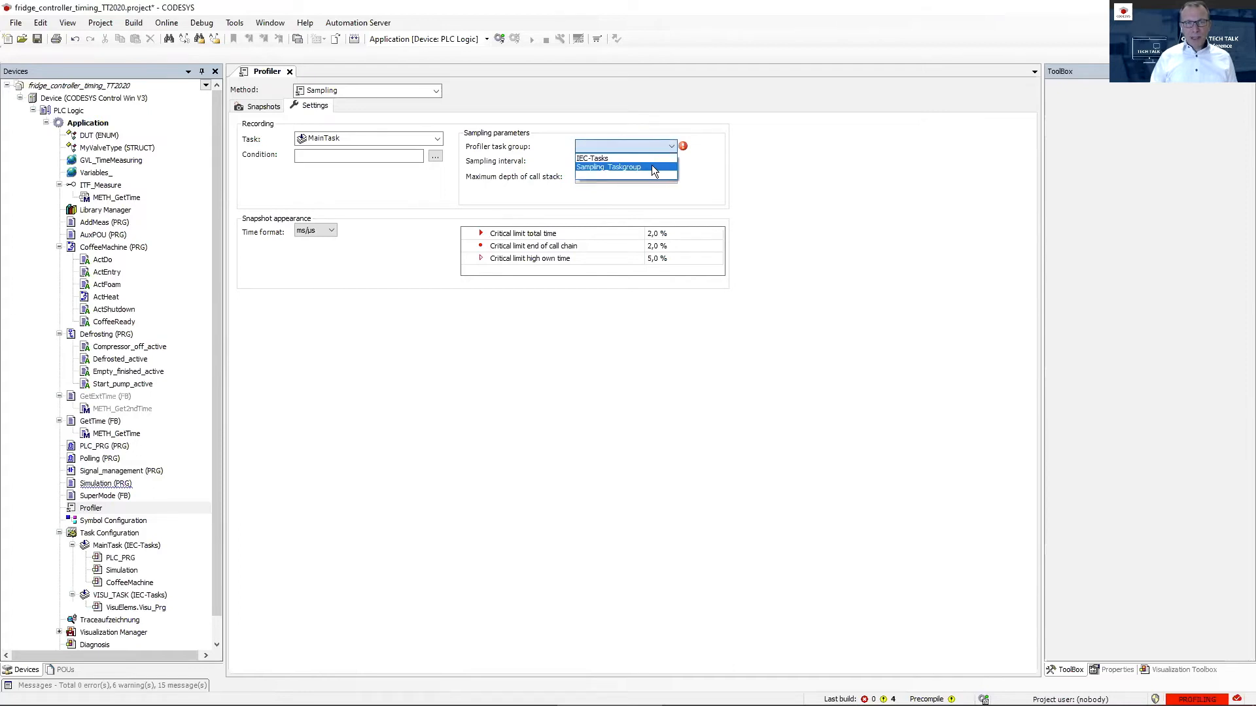
click(652, 167)
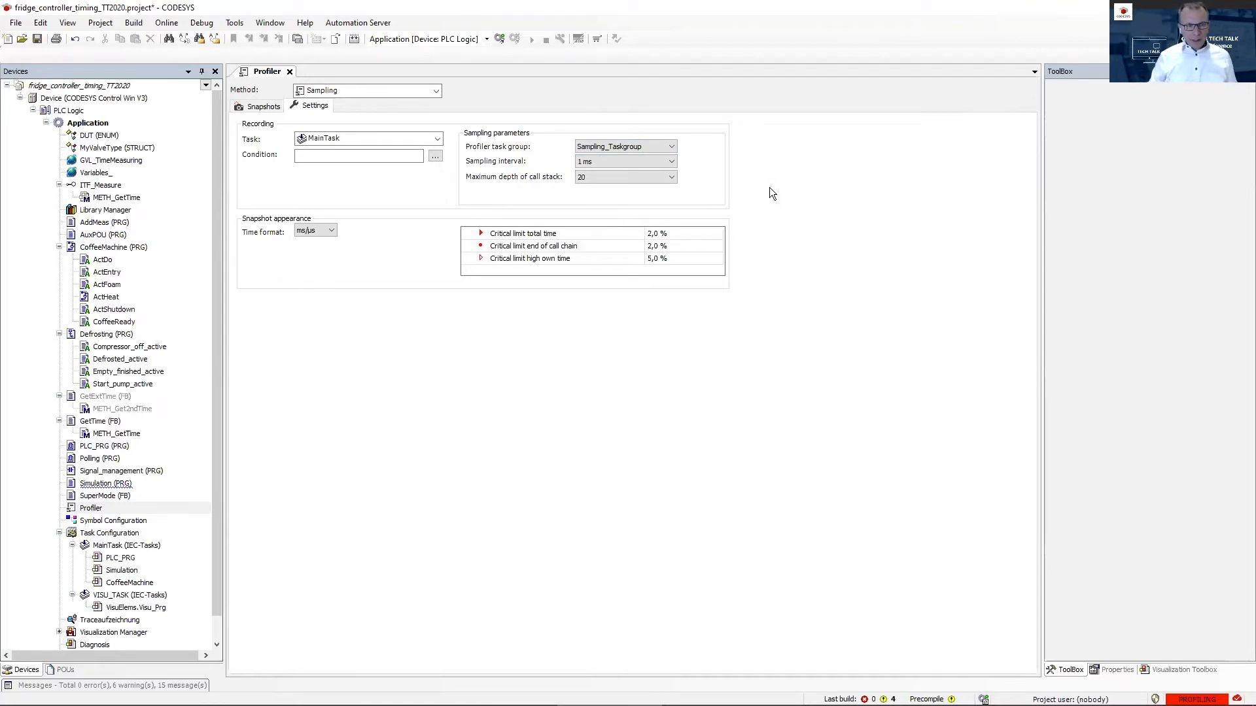
Step: Review the task groups in the Task Configuration and the core assignment options of IEC-Tasks, closing it without changes
click(114, 537)
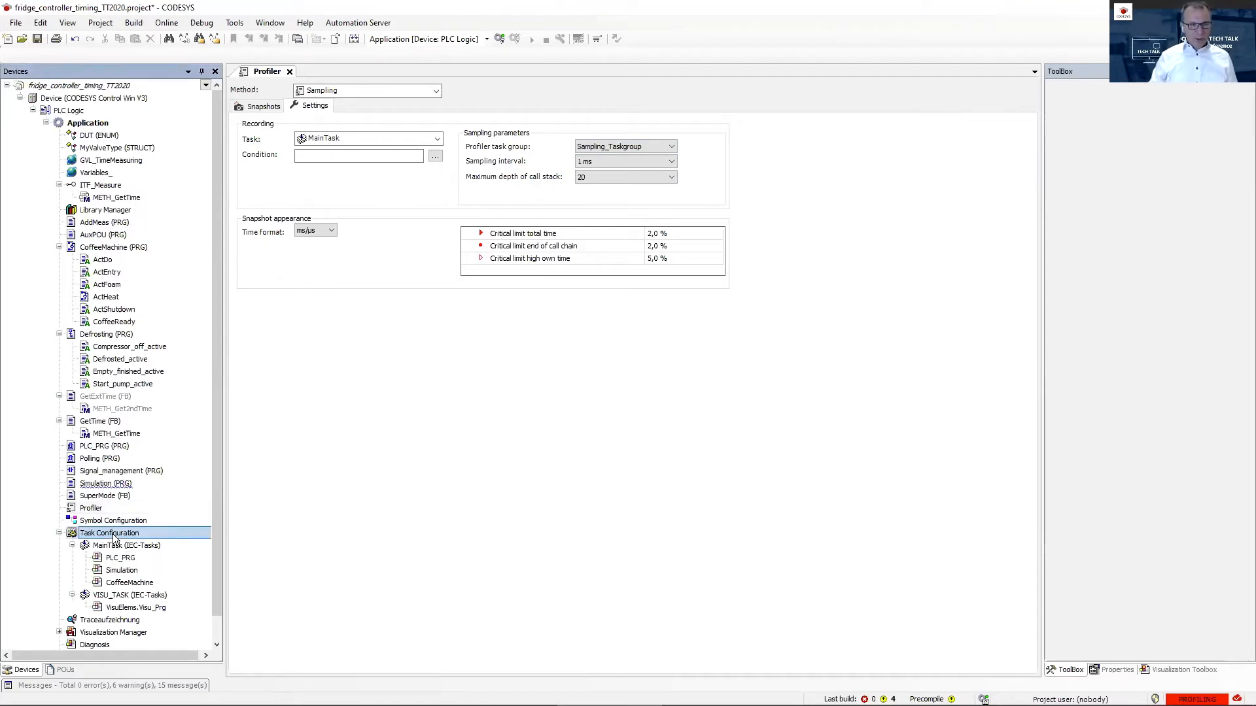
double_click(75, 534)
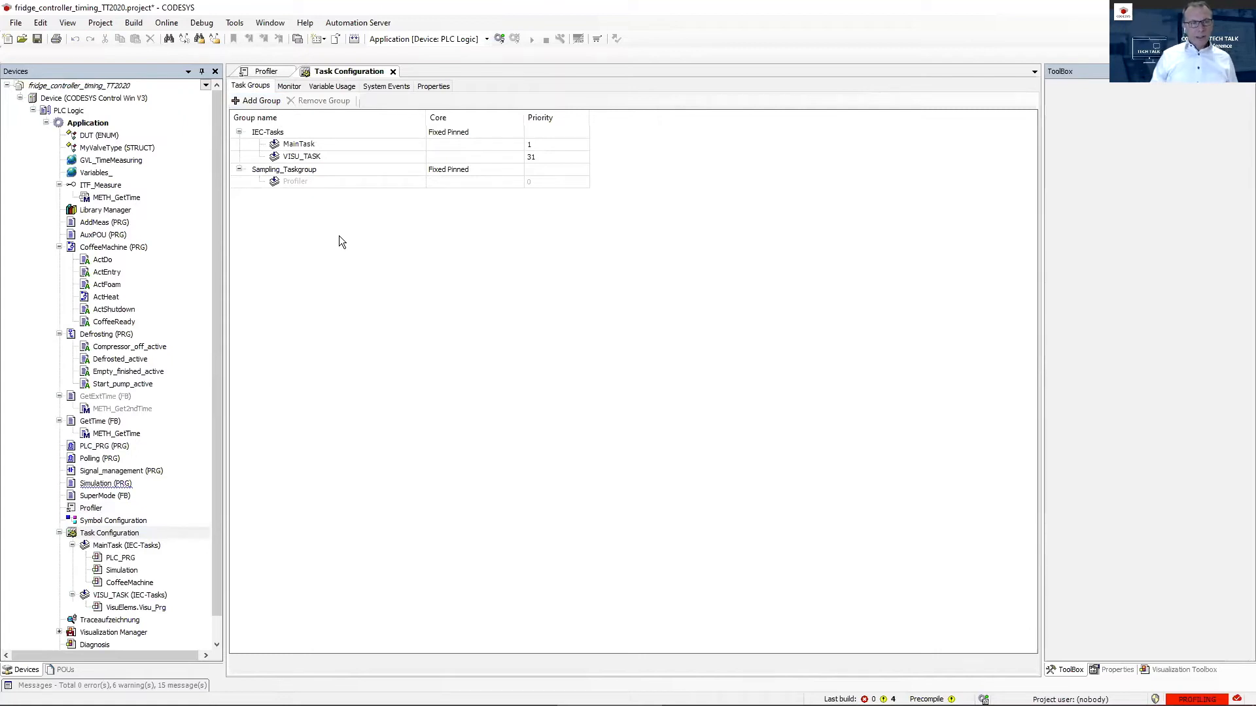
click(270, 133)
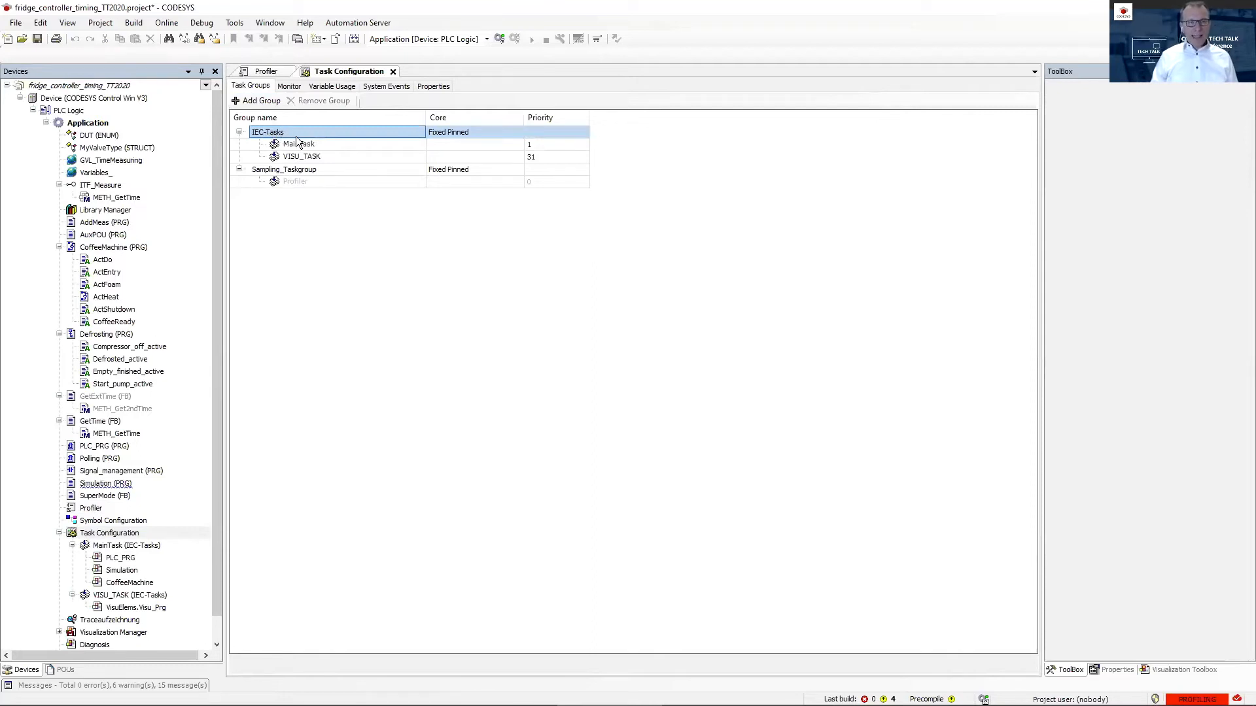
click(498, 132)
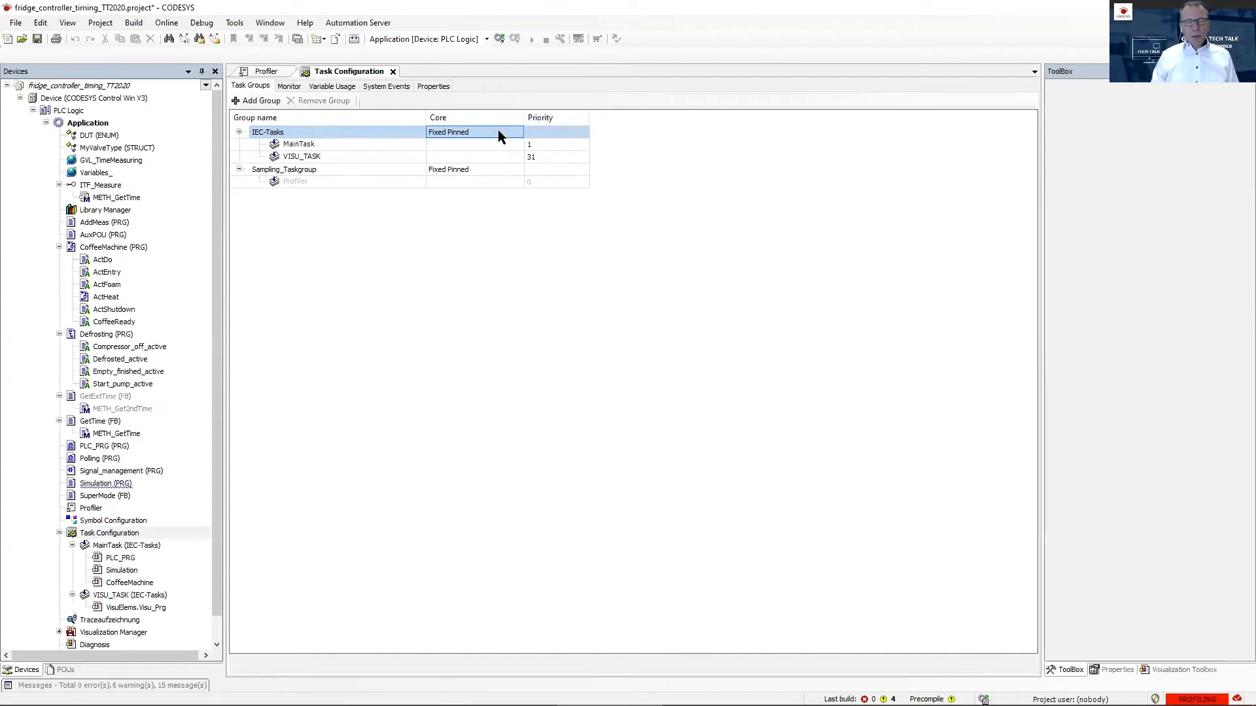
click(498, 131)
click(514, 135)
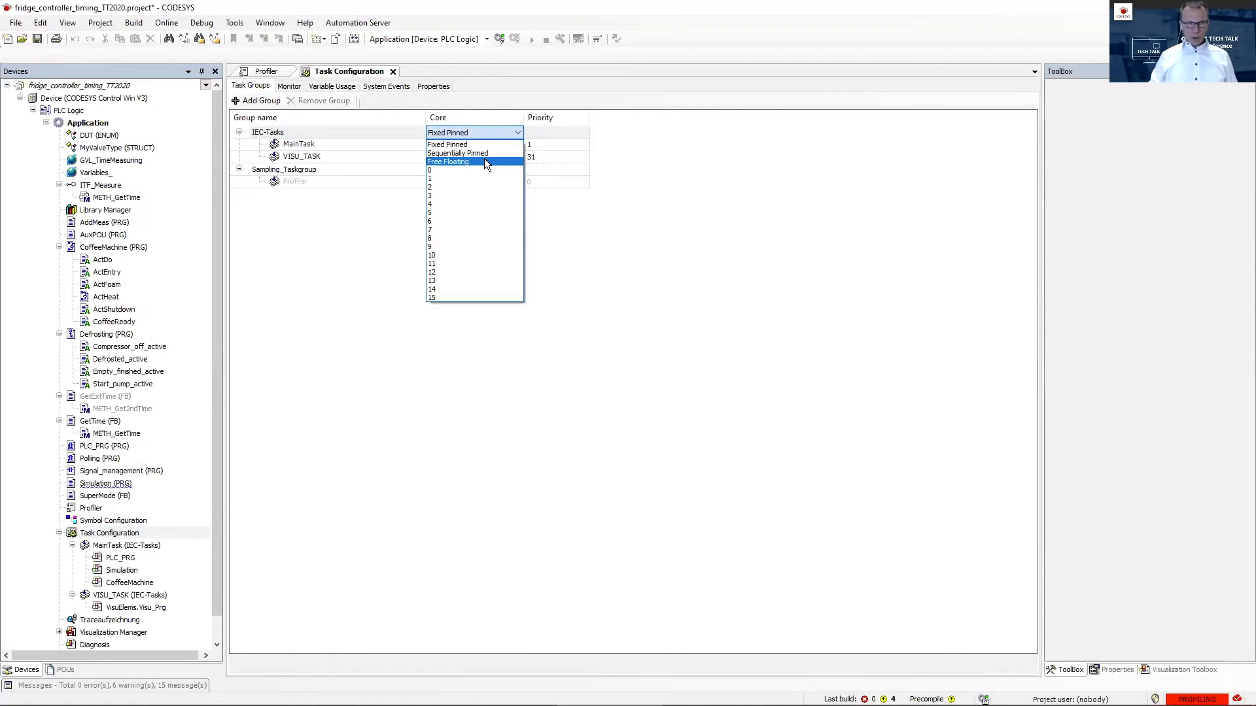
click(476, 113)
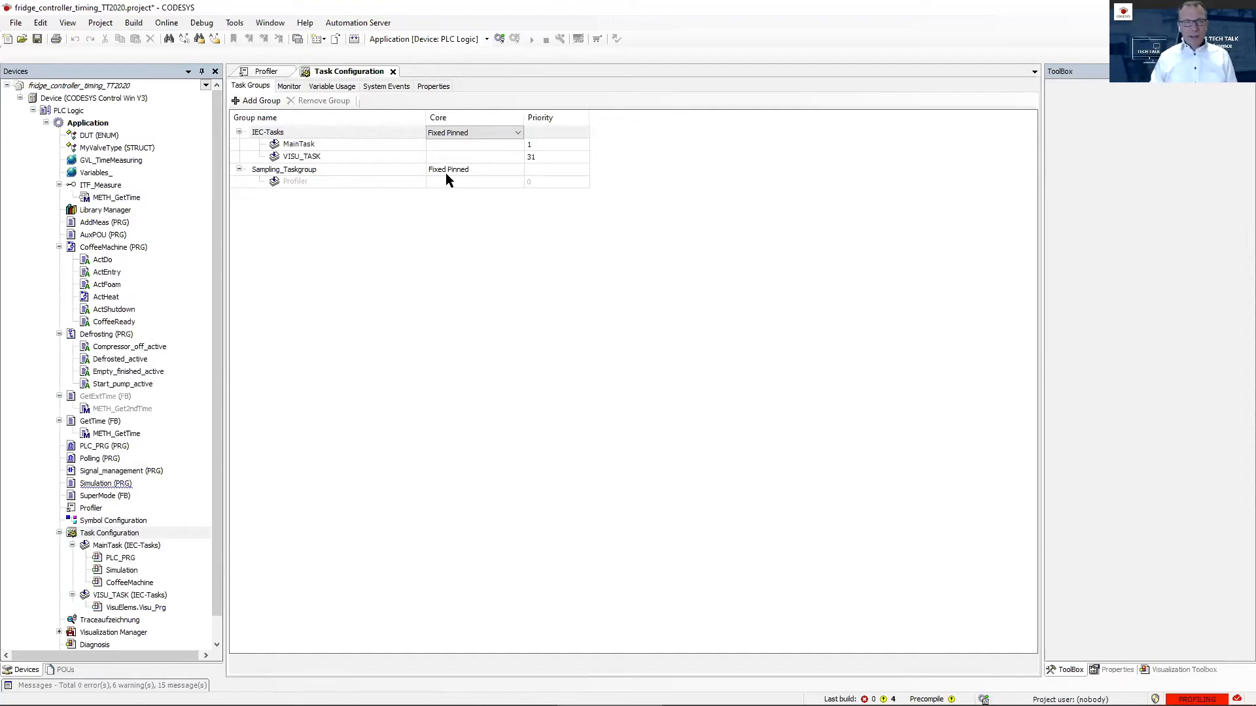
click(393, 72)
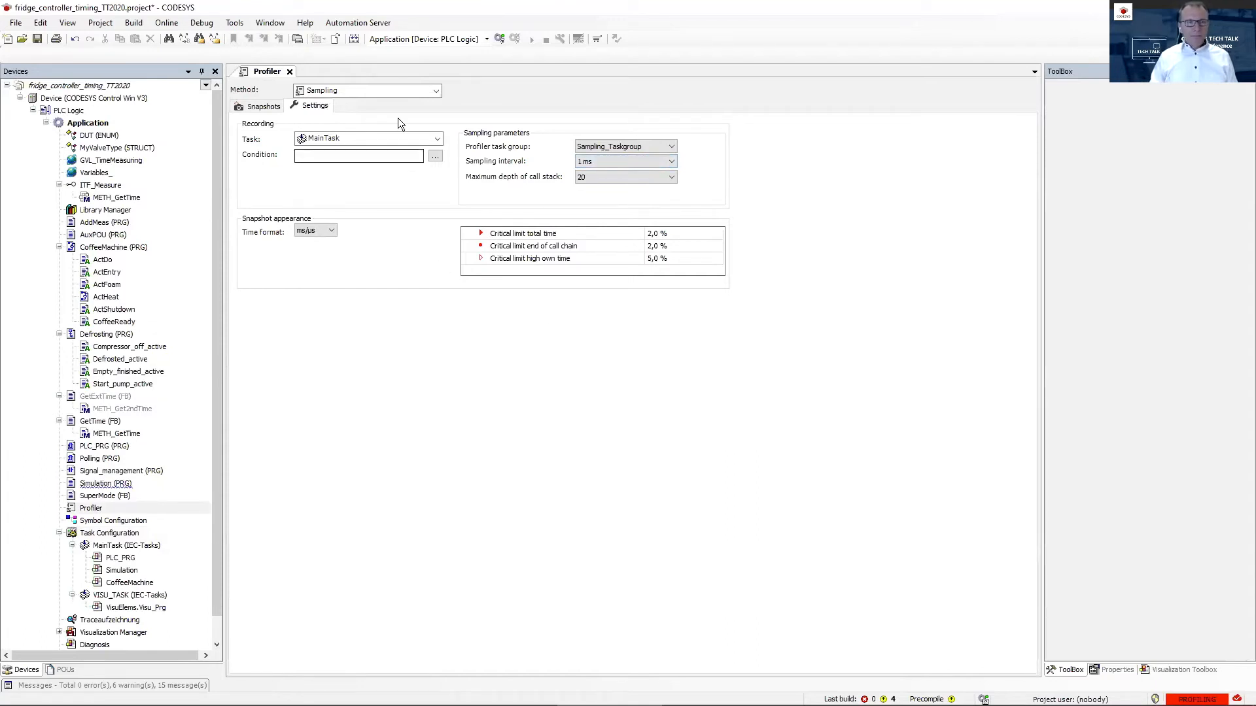
Step: Log in to the device, download the latest application code and start the application
click(499, 39)
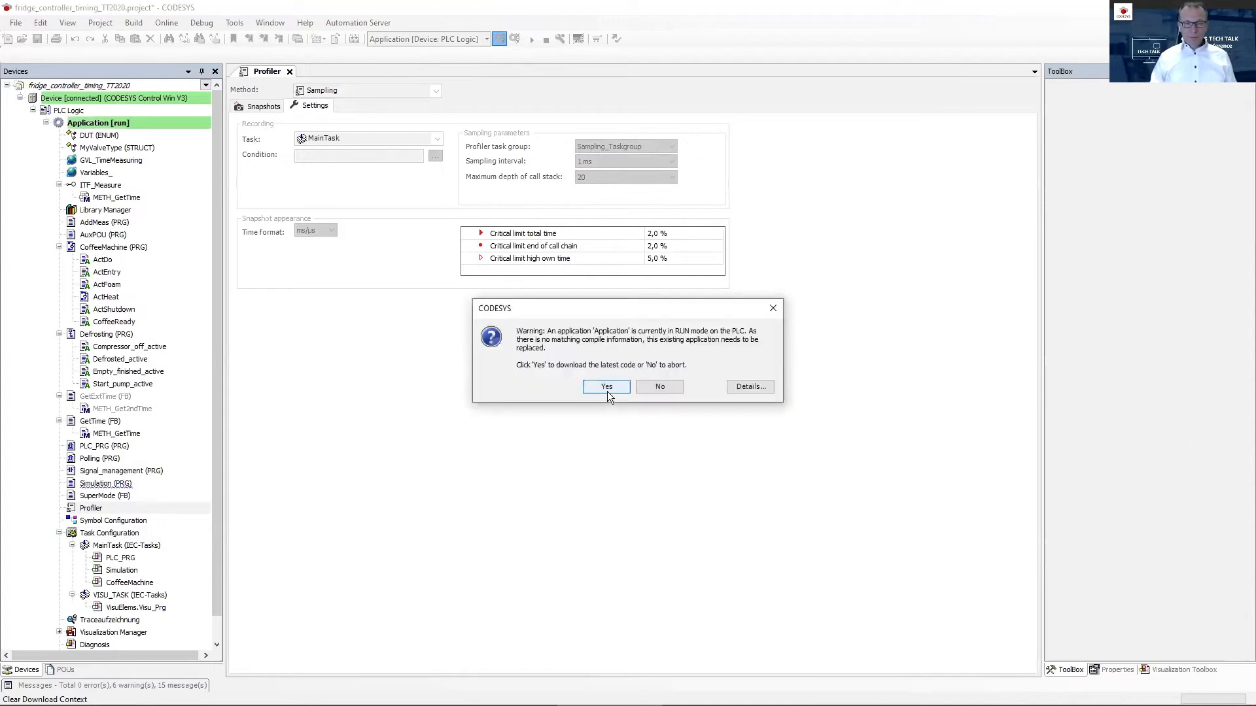
click(607, 387)
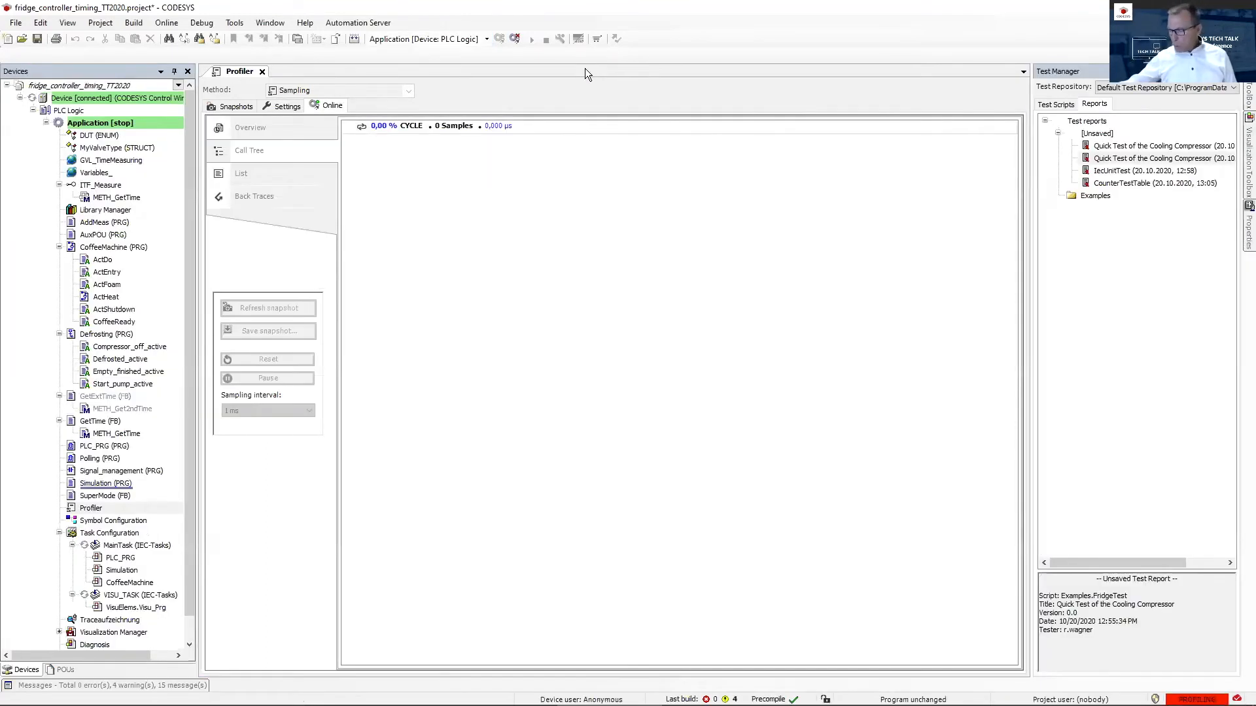
click(531, 41)
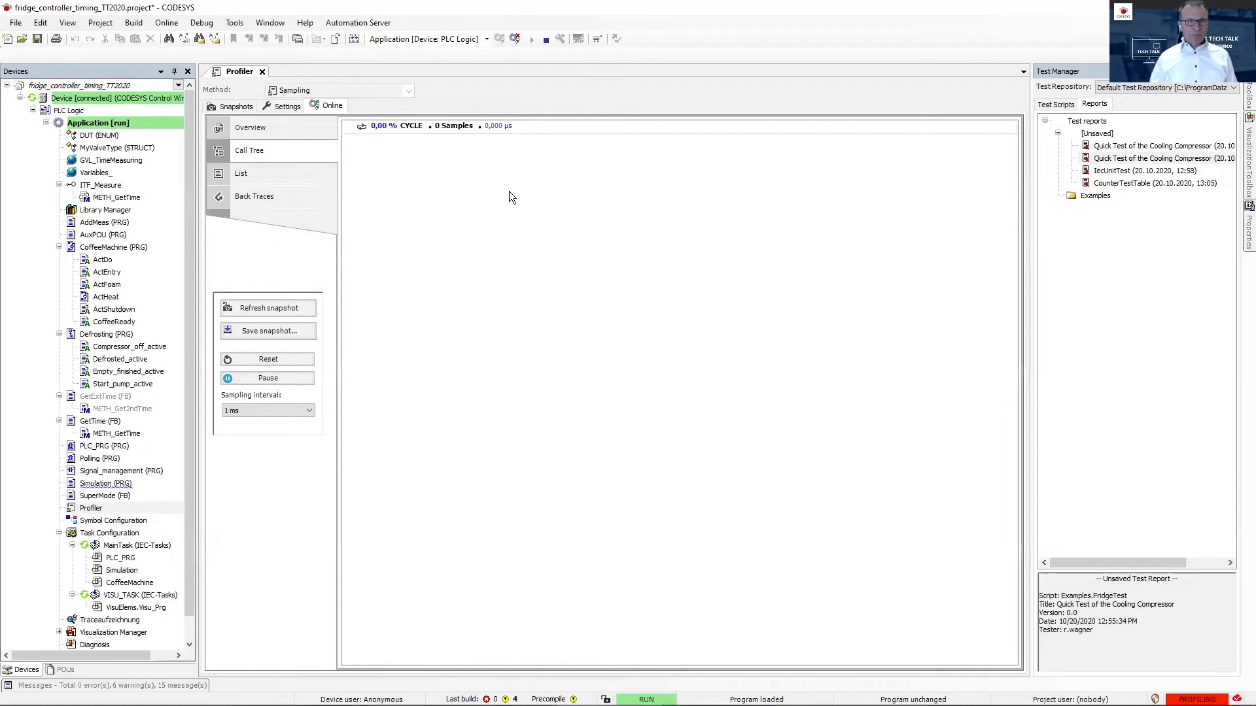
Step: Refresh the sampling snapshot repeatedly and expand MainTask and PLC_PRG in the call tree to examine their sample shares
click(268, 309)
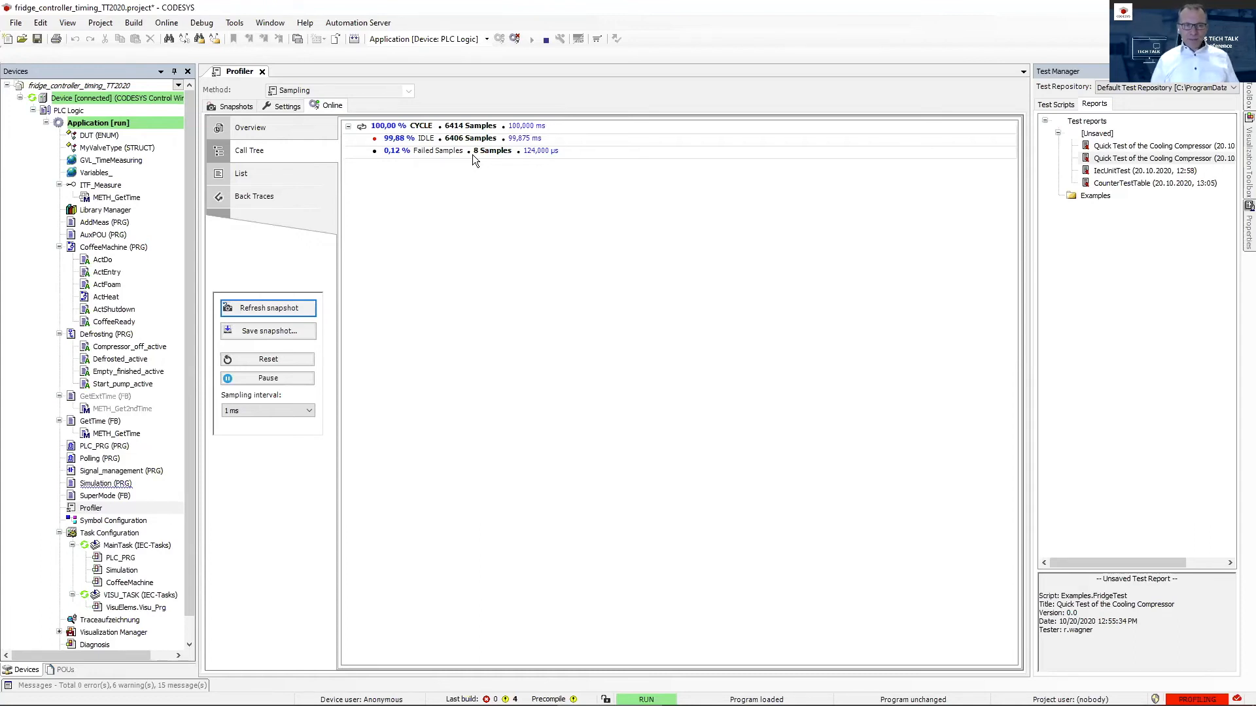
click(278, 314)
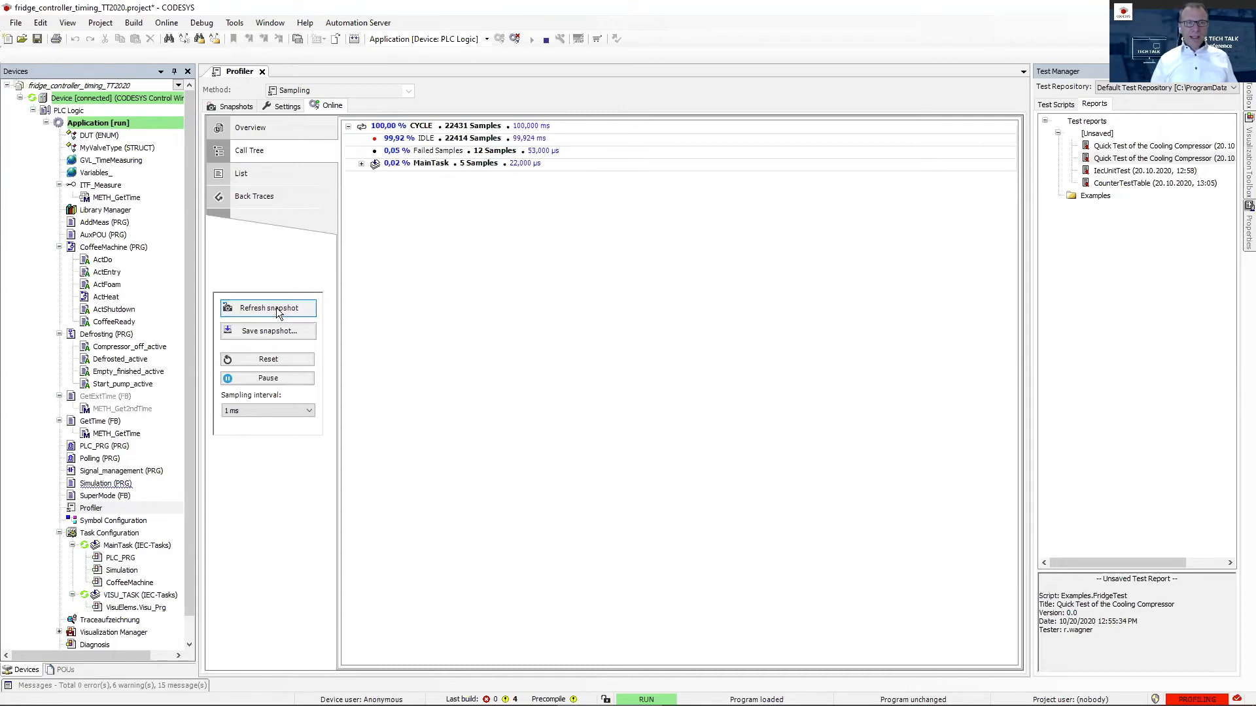
click(277, 313)
click(362, 163)
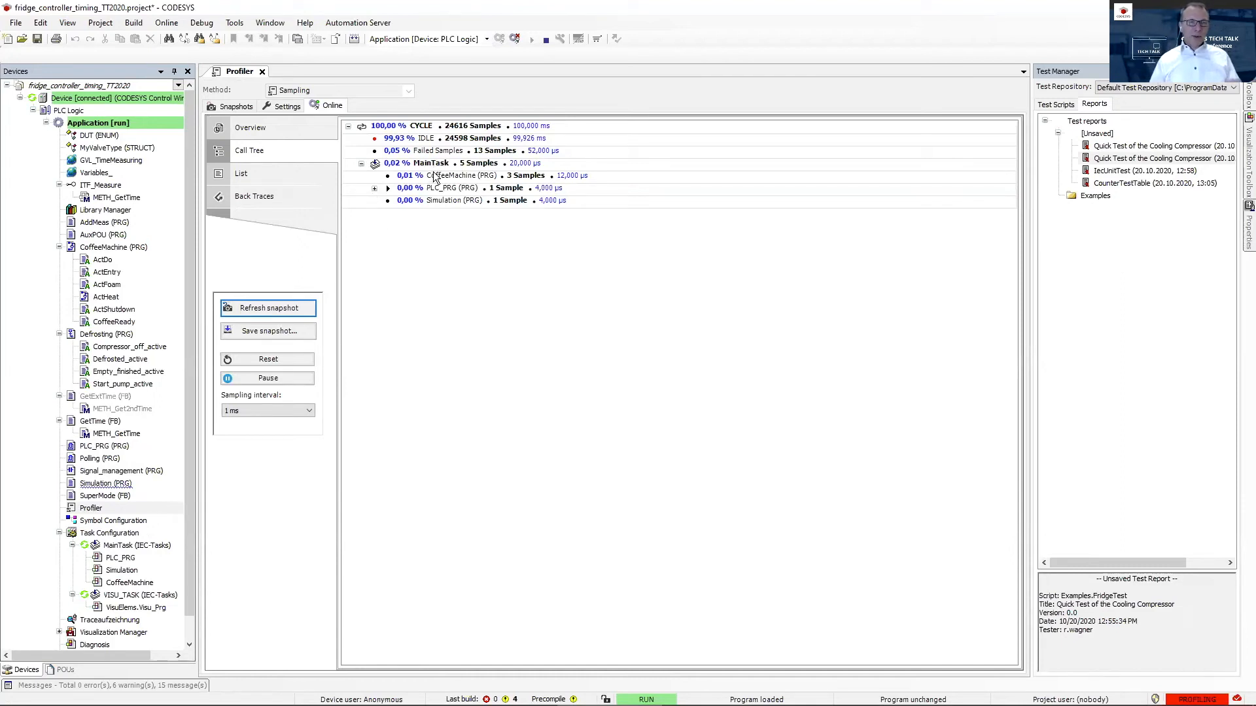
click(375, 189)
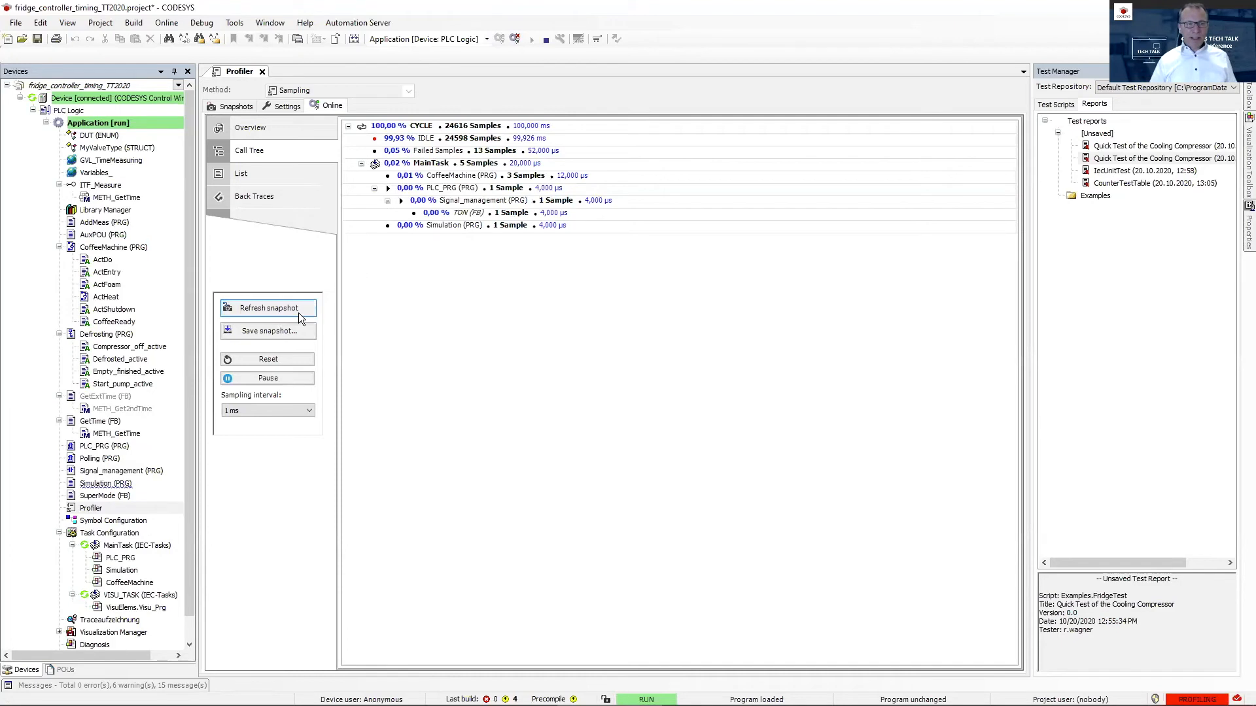
click(280, 315)
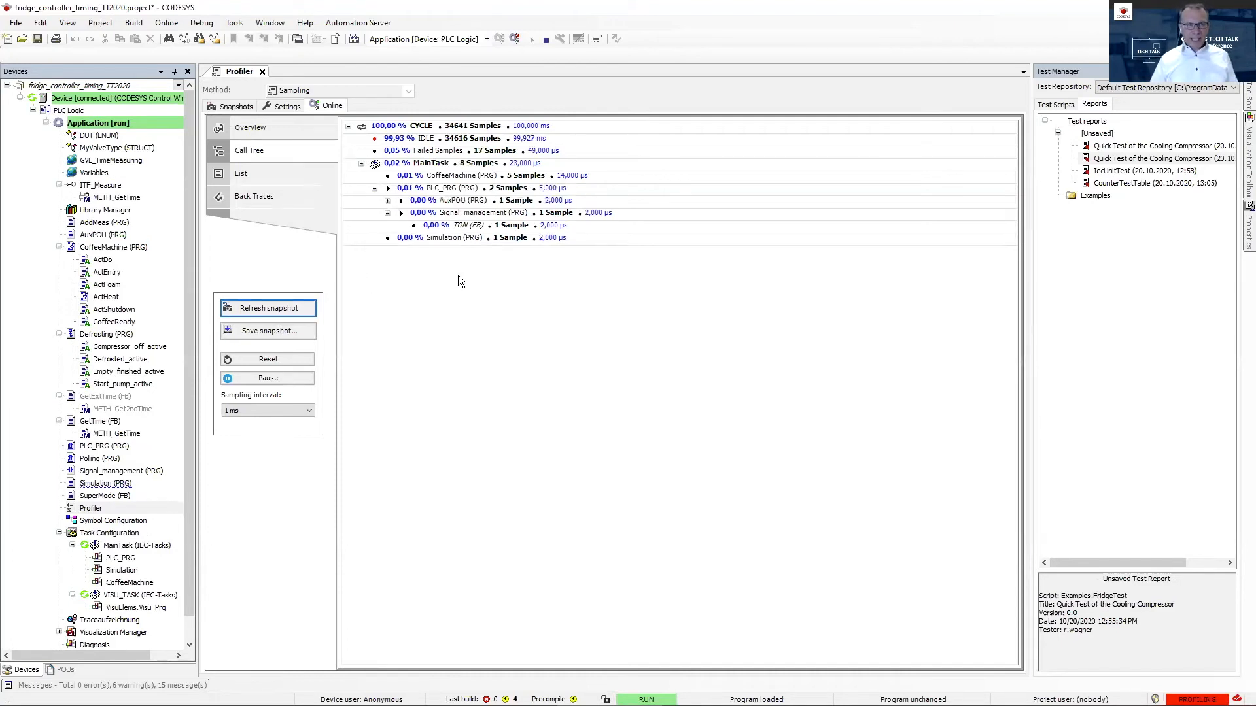
click(276, 310)
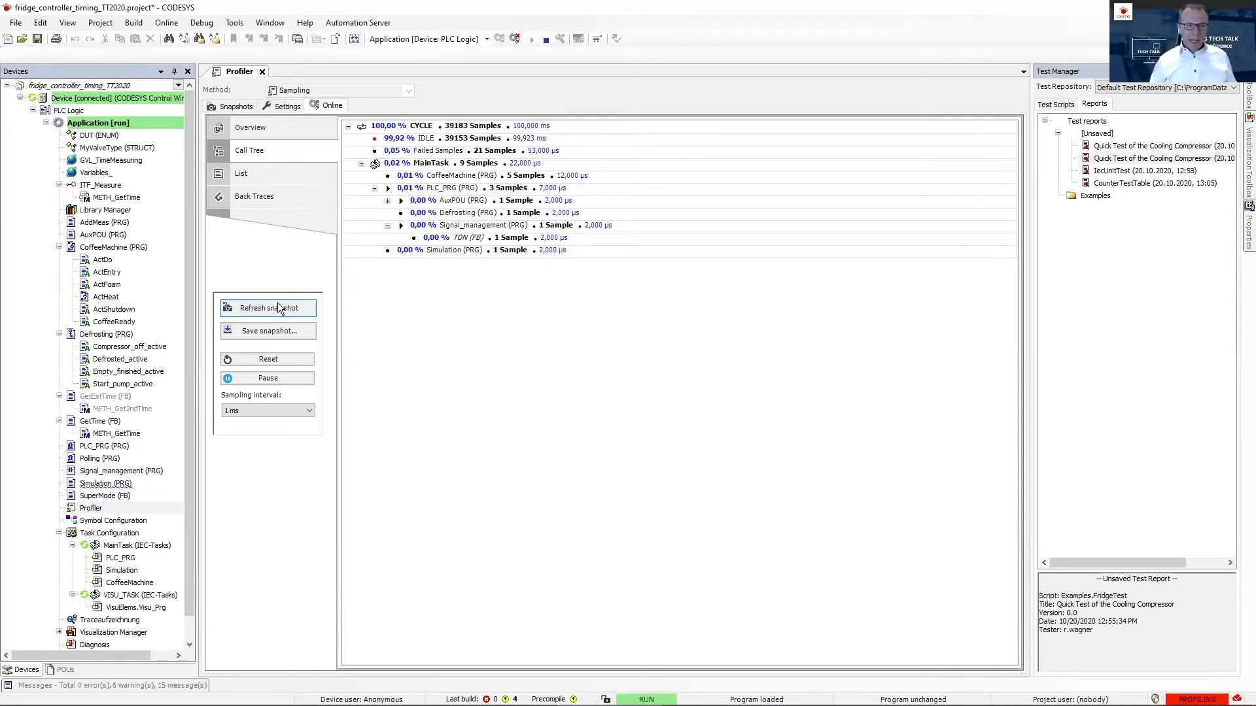
Step: Save the sampling snapshot as "DevDay2 Sampling" and refresh the online snapshot data
click(268, 331)
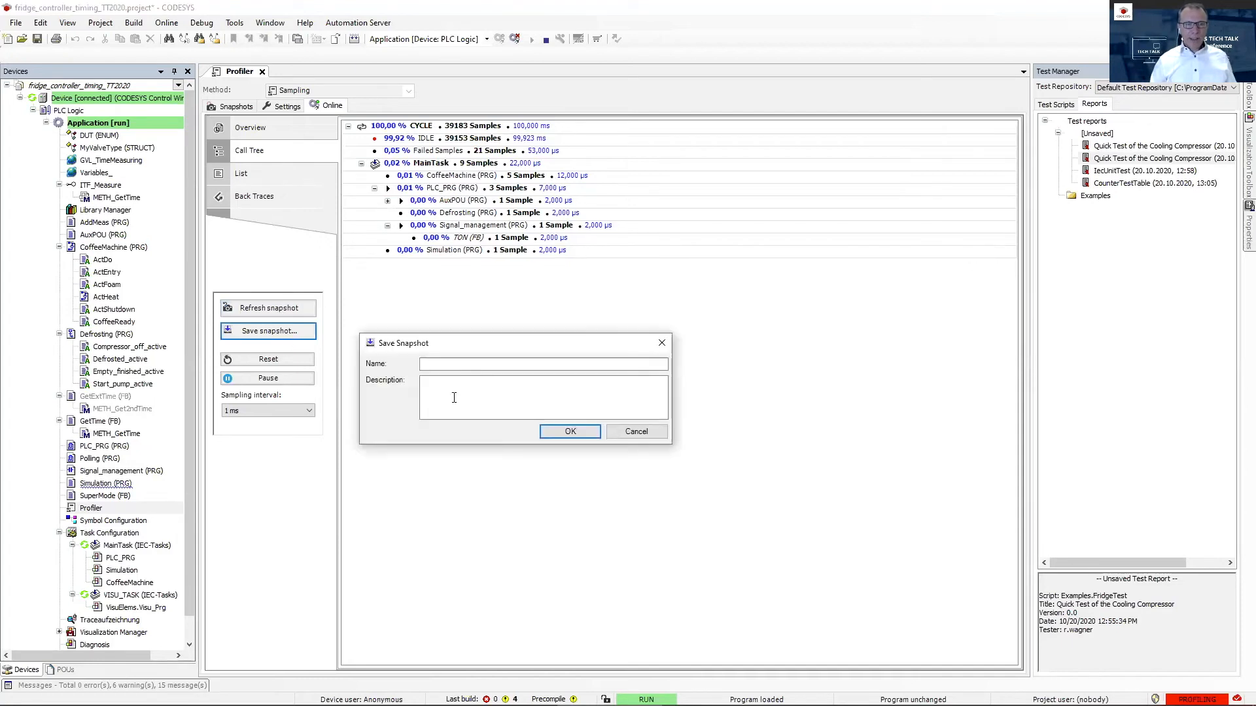
text(DEvDay)
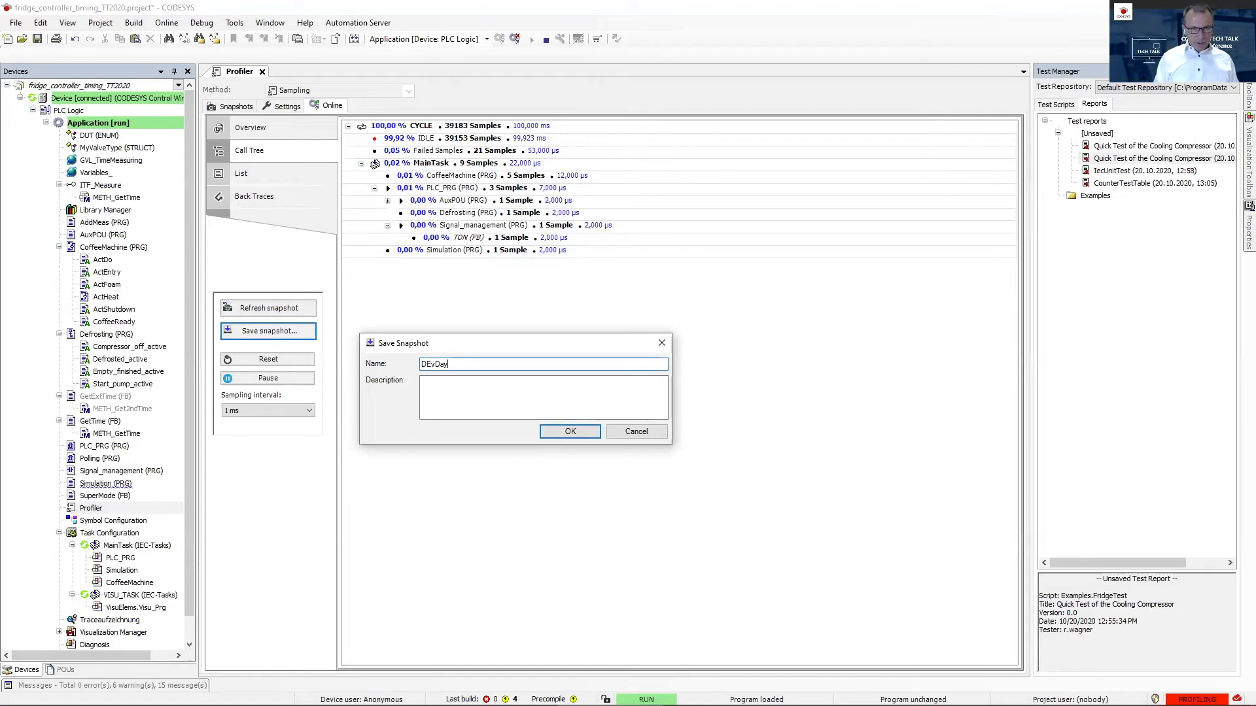
text(2 Sampliun)
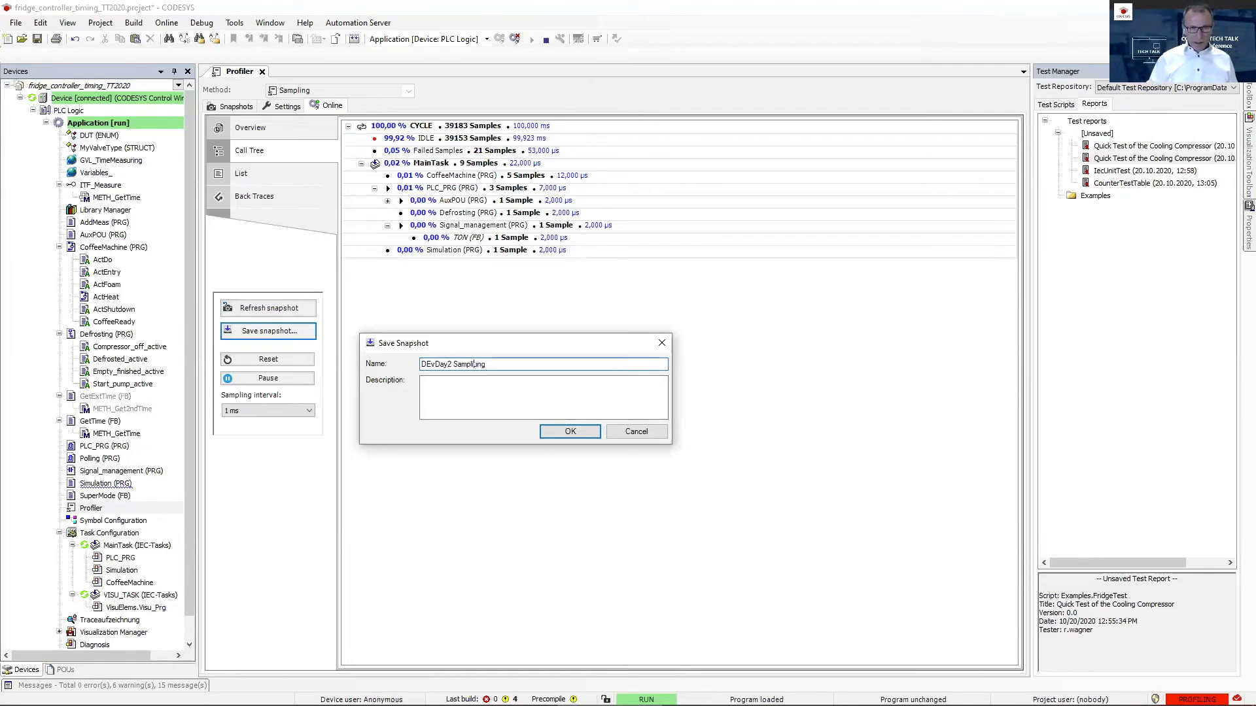
key(BackSpace)
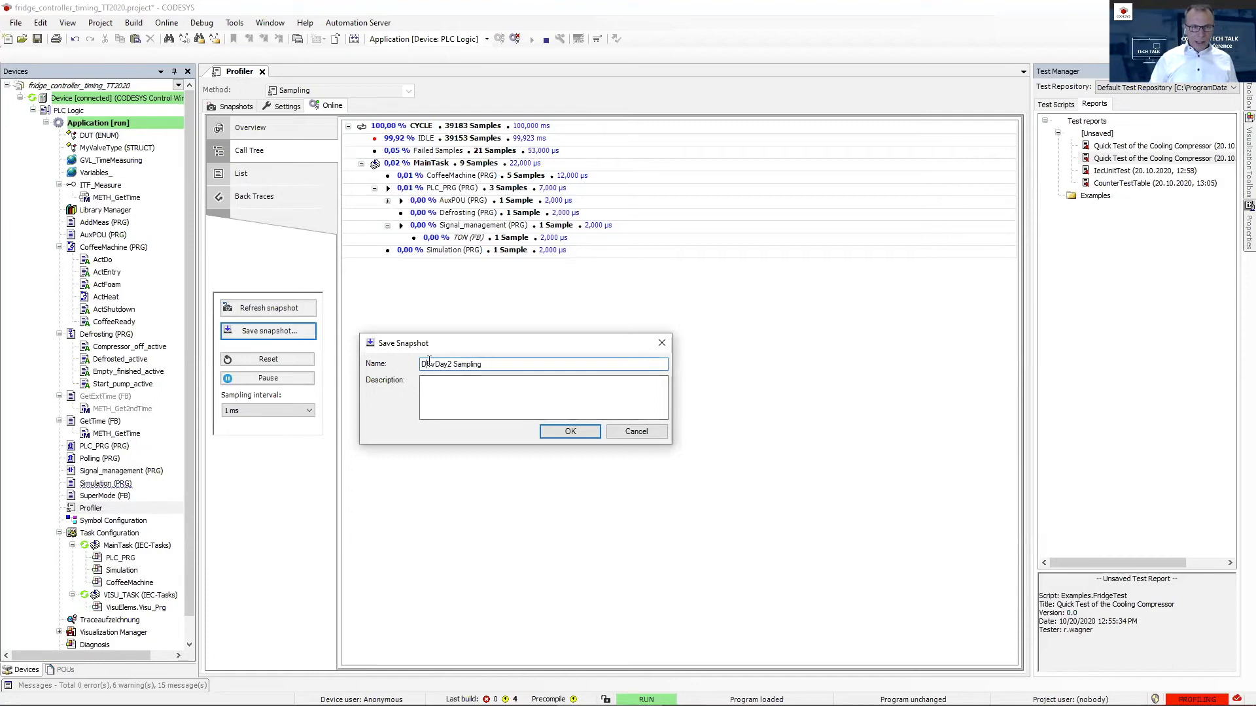
click(570, 431)
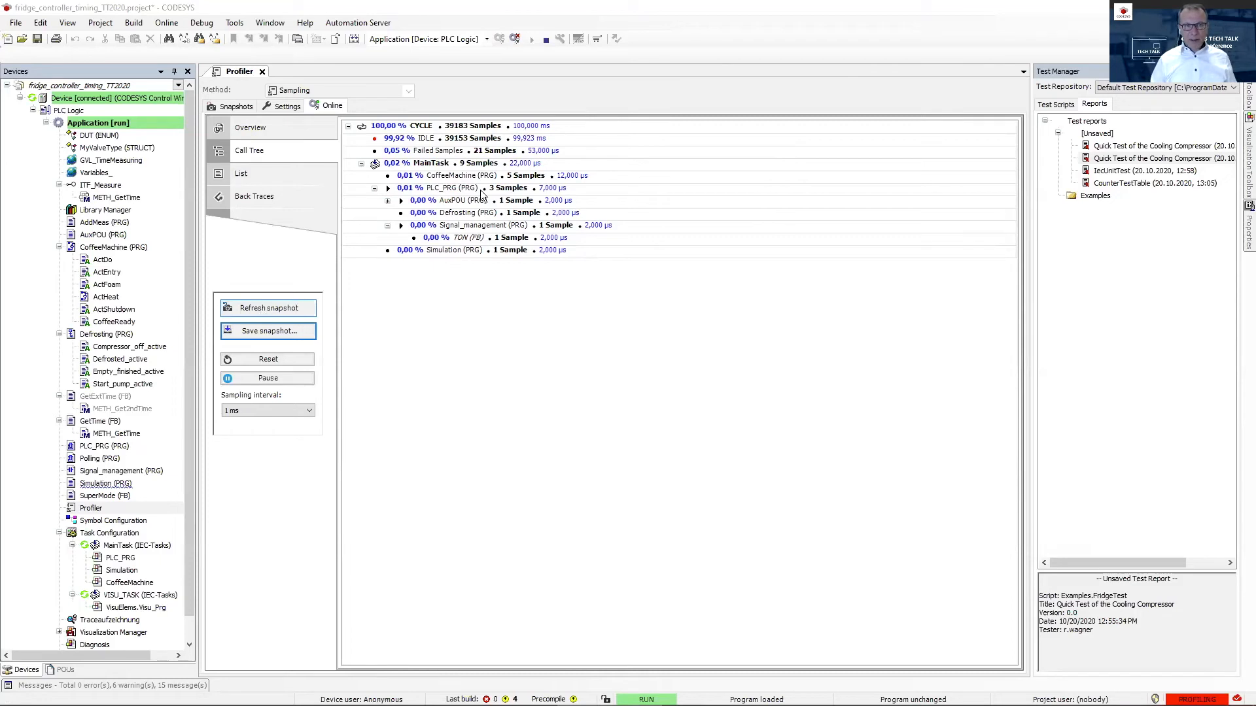
click(291, 305)
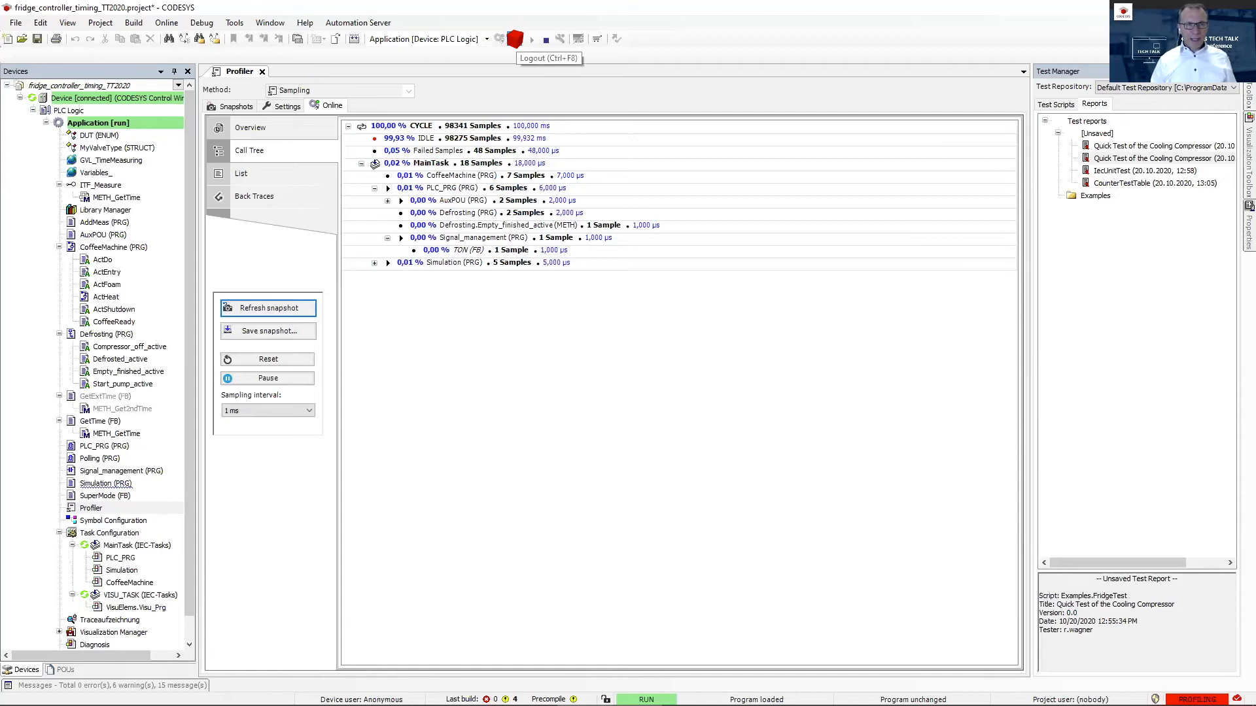
Step: Log out of the device and change the profiling method to CodeCoverage
click(516, 39)
click(433, 91)
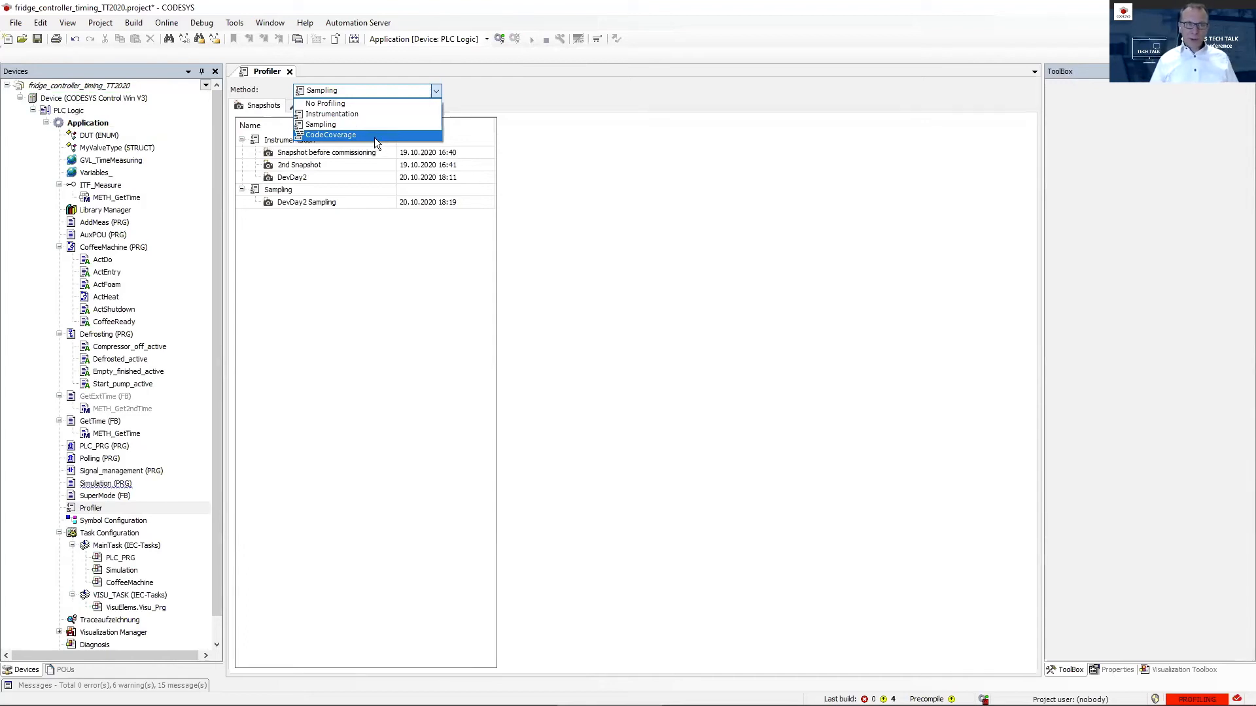
click(374, 135)
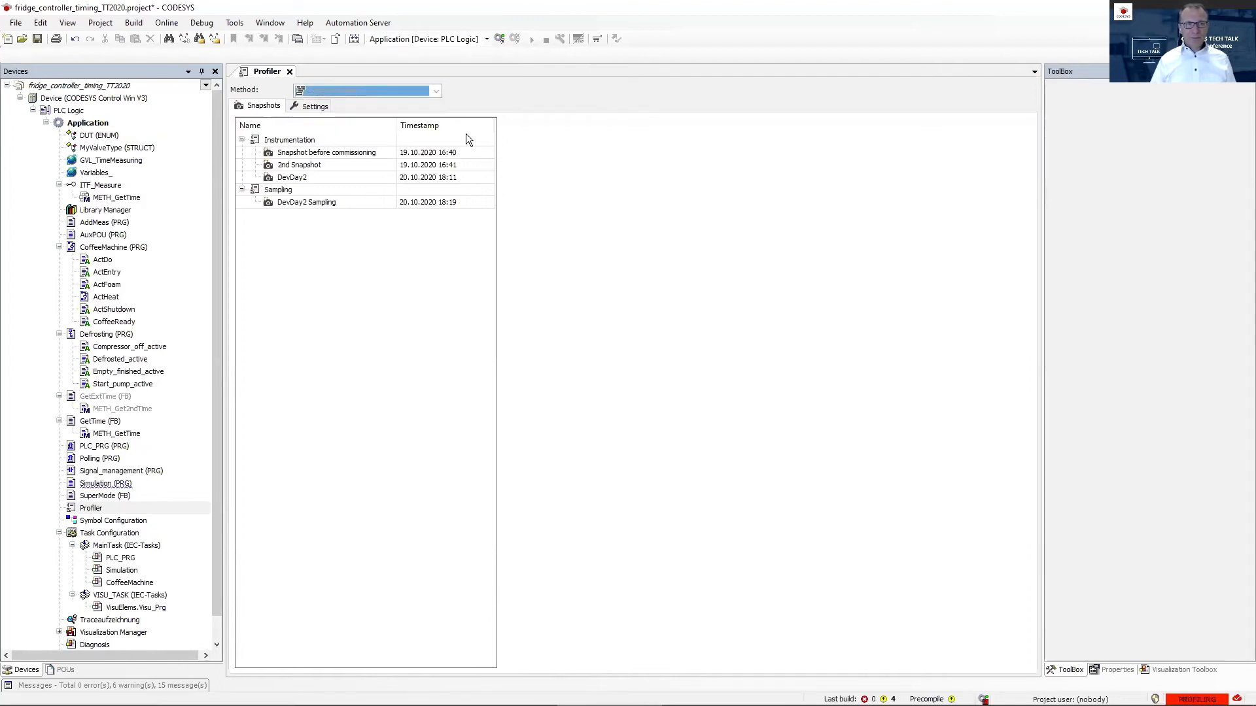
click(423, 95)
click(385, 134)
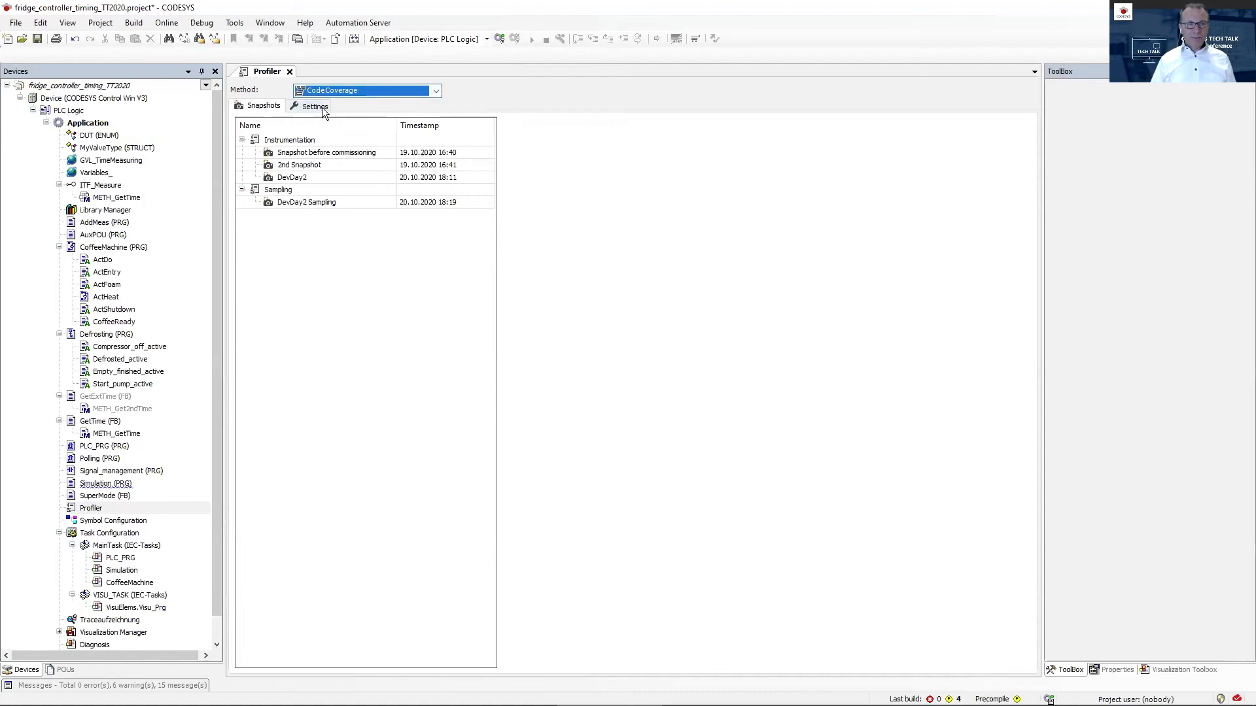
Step: Include all POUs of the Application in the code coverage POU selection
click(318, 106)
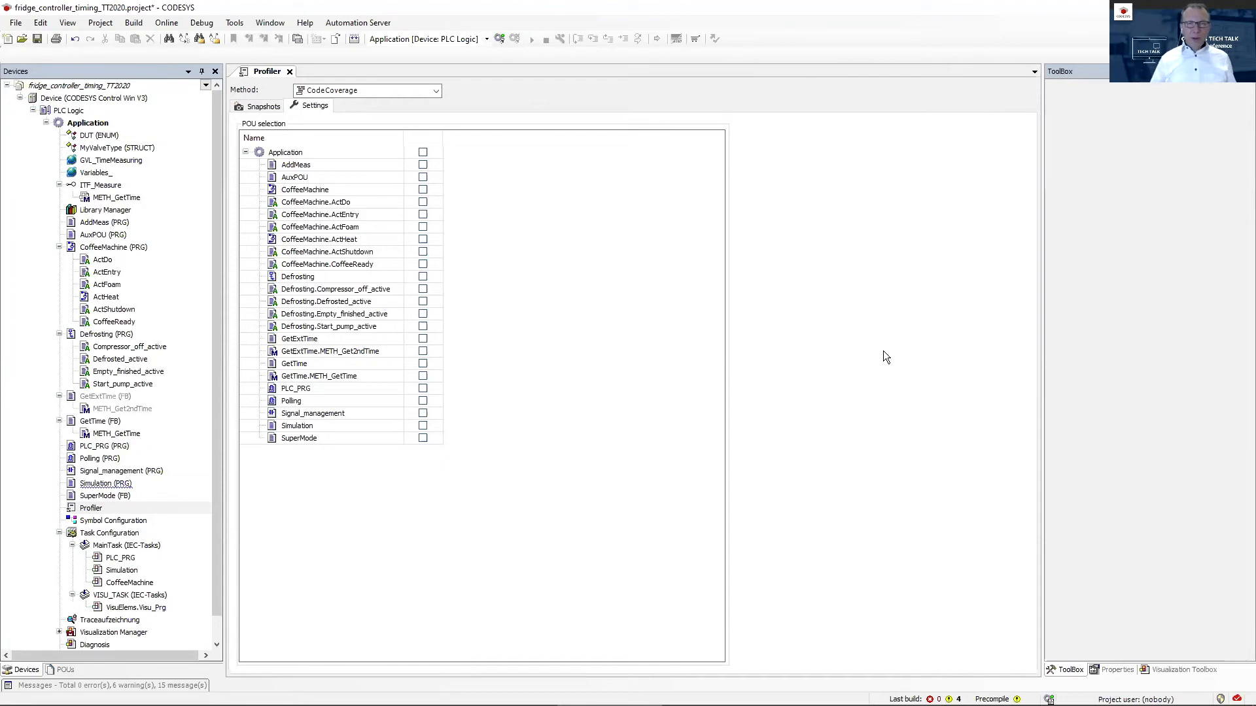
click(424, 153)
click(424, 152)
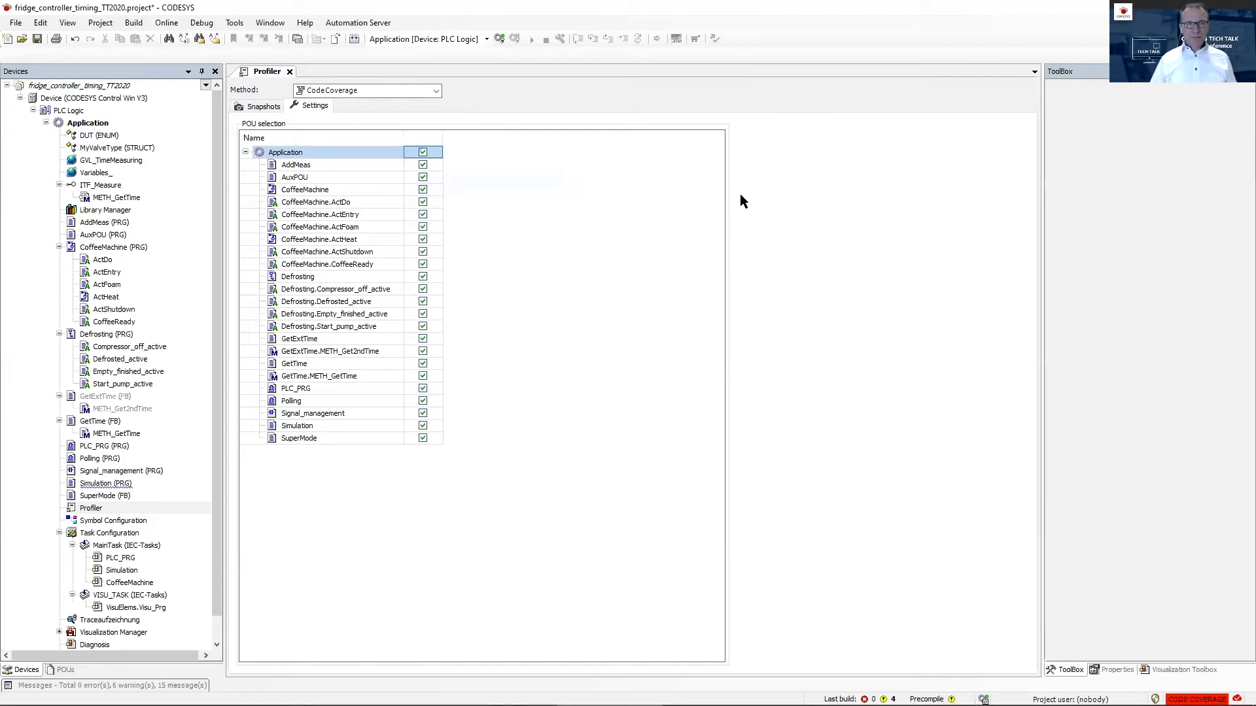
Step: Log in to the device with a download of the code coverage build and start the application
click(499, 38)
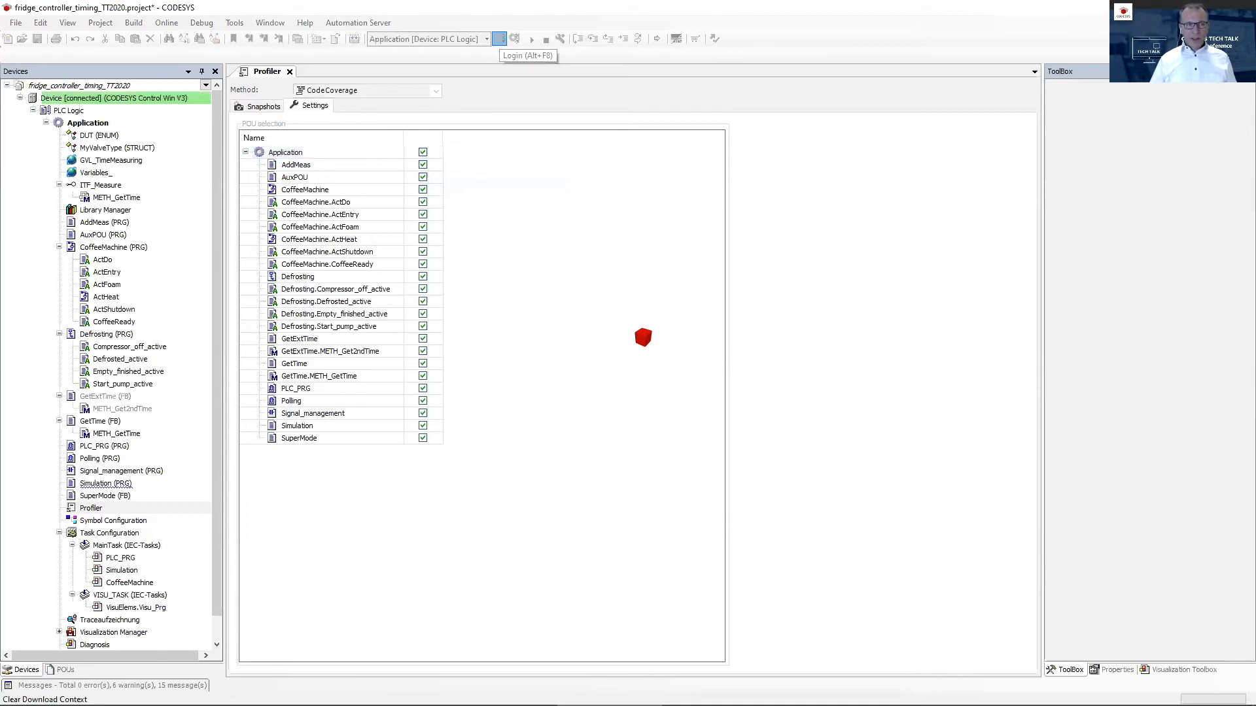
click(607, 386)
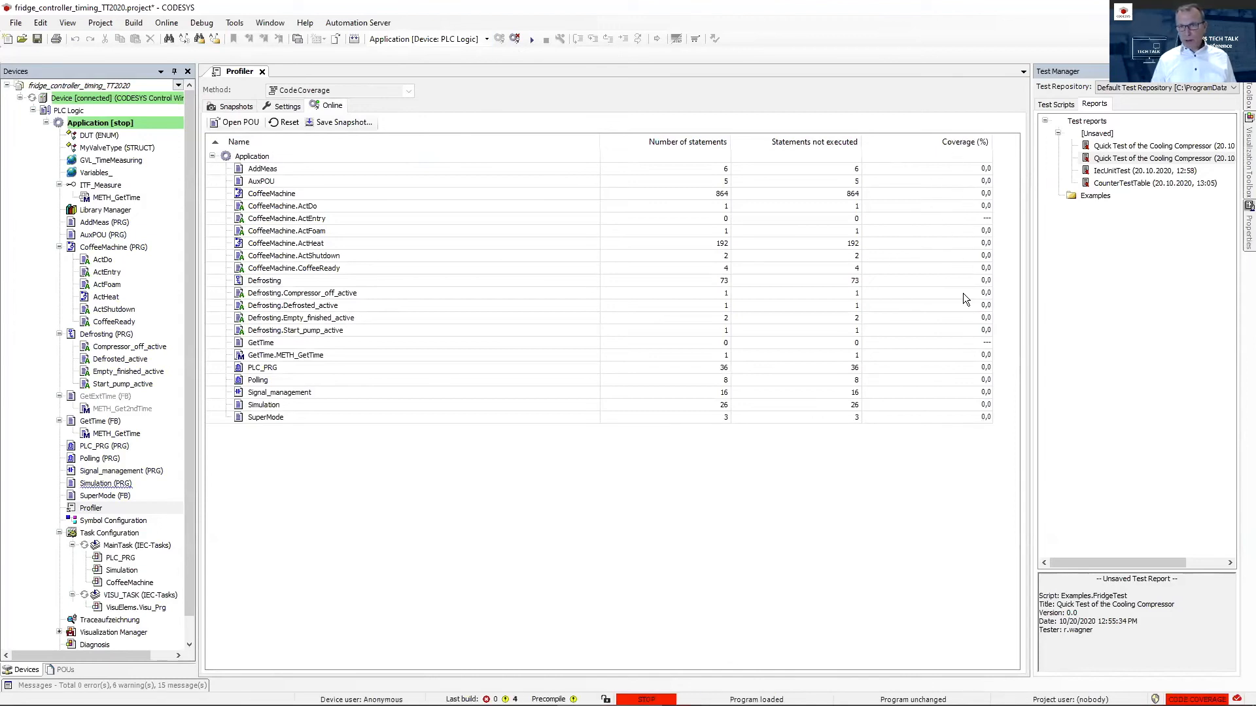
click(531, 40)
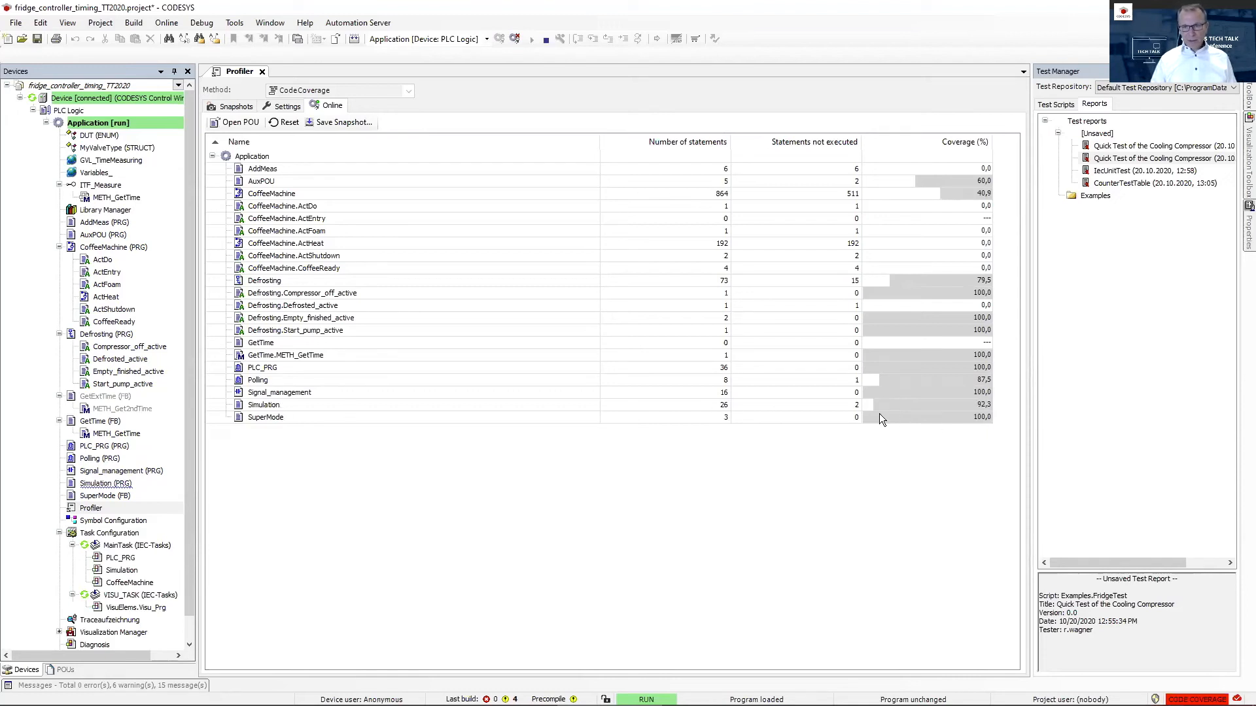
Step: Open the Simulation POU from the coverage list, examine its executed and unexecuted code lines, and close it
click(255, 407)
double_click(256, 410)
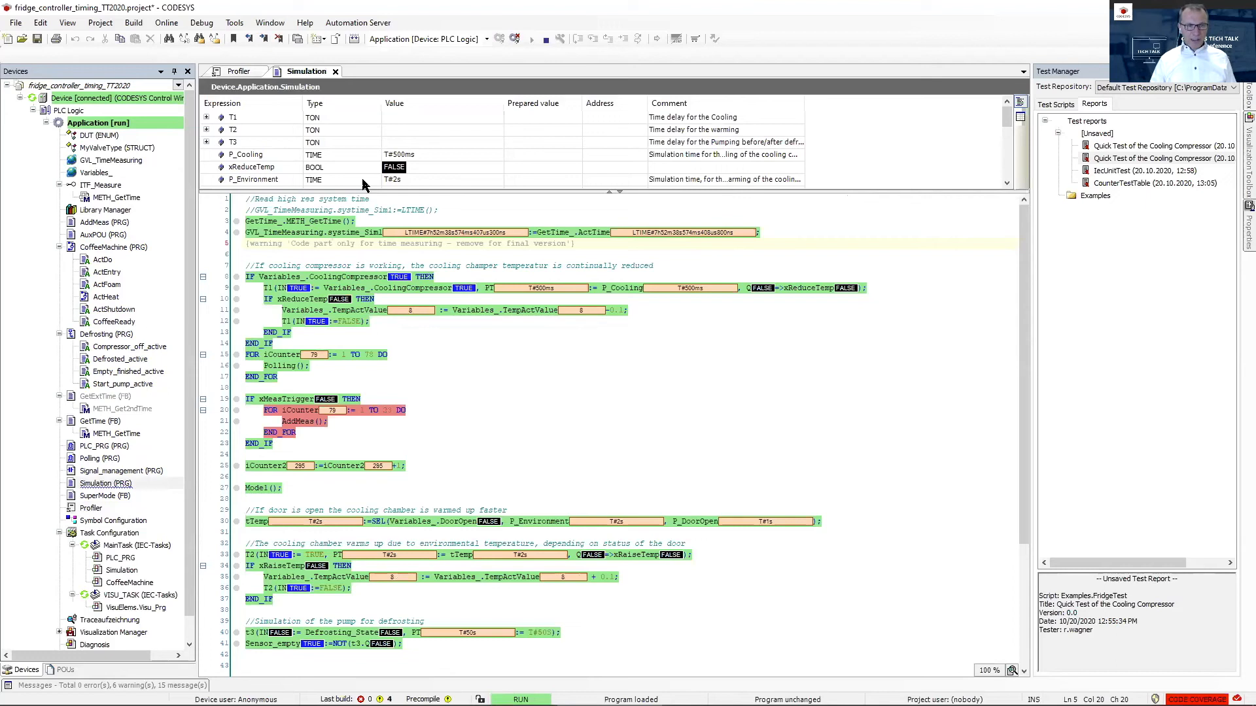
scroll(363, 176, down, 1)
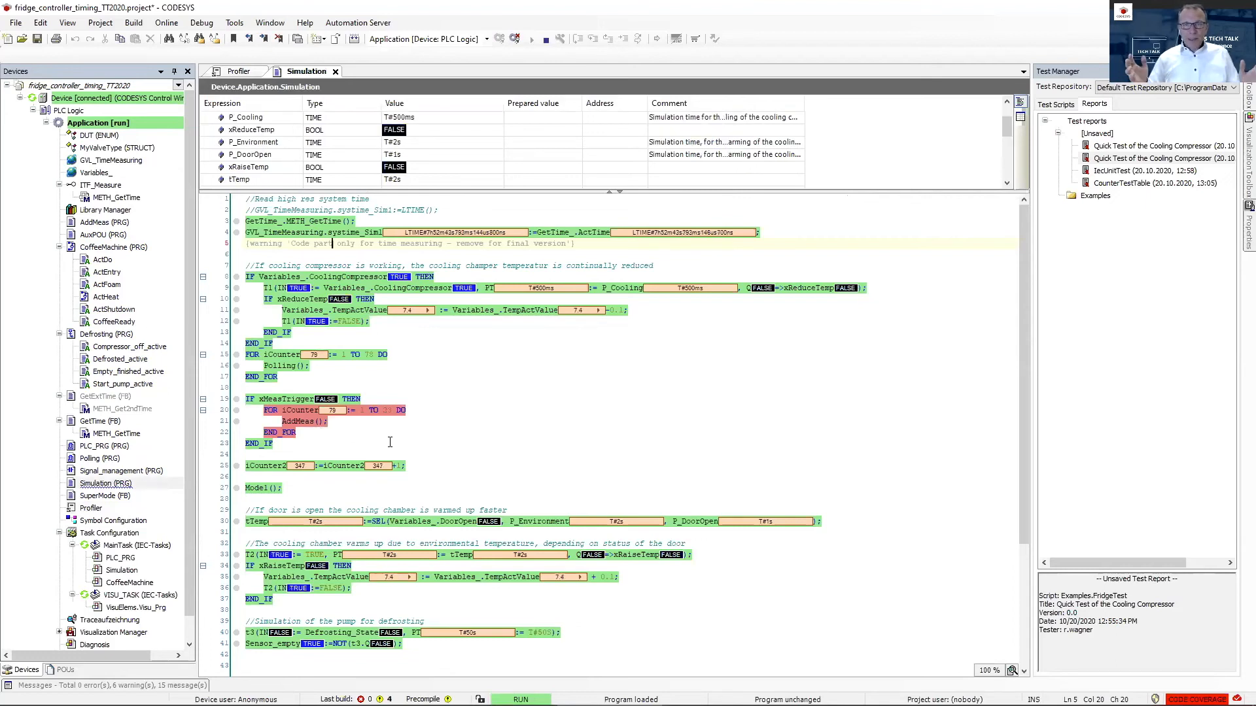
click(335, 70)
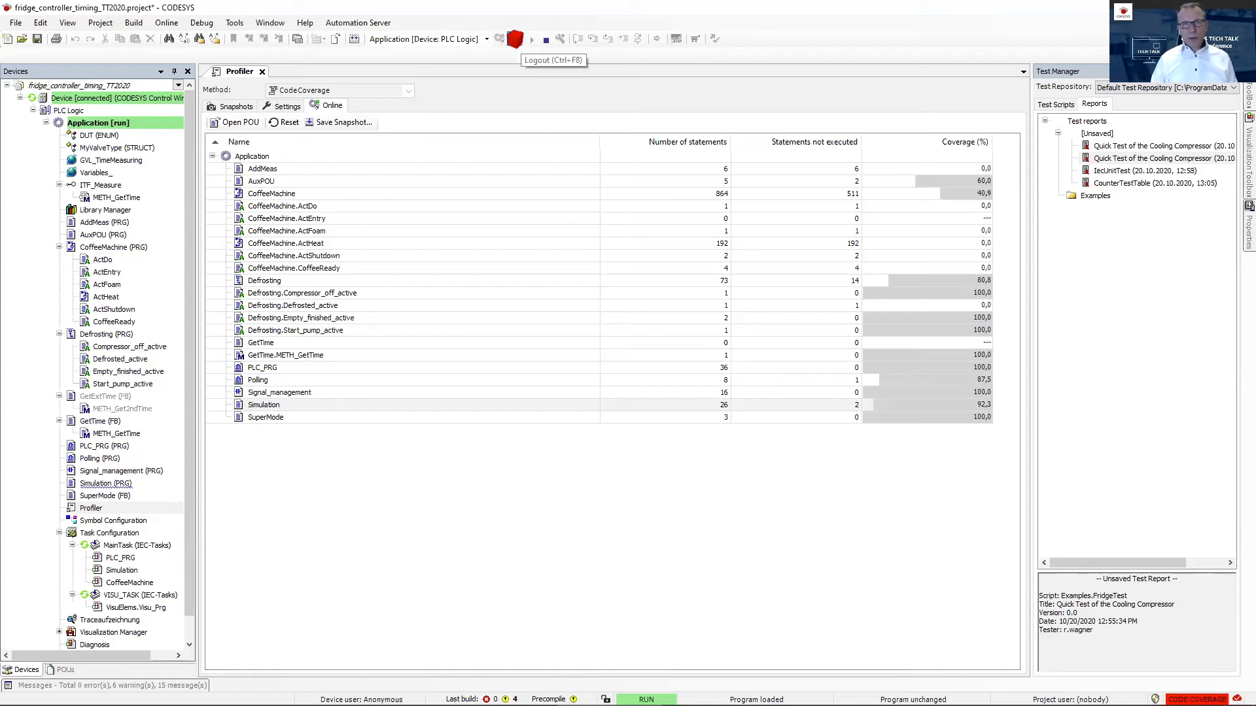
Step: Log out of the device and set the profiling method to No Profiling
click(516, 39)
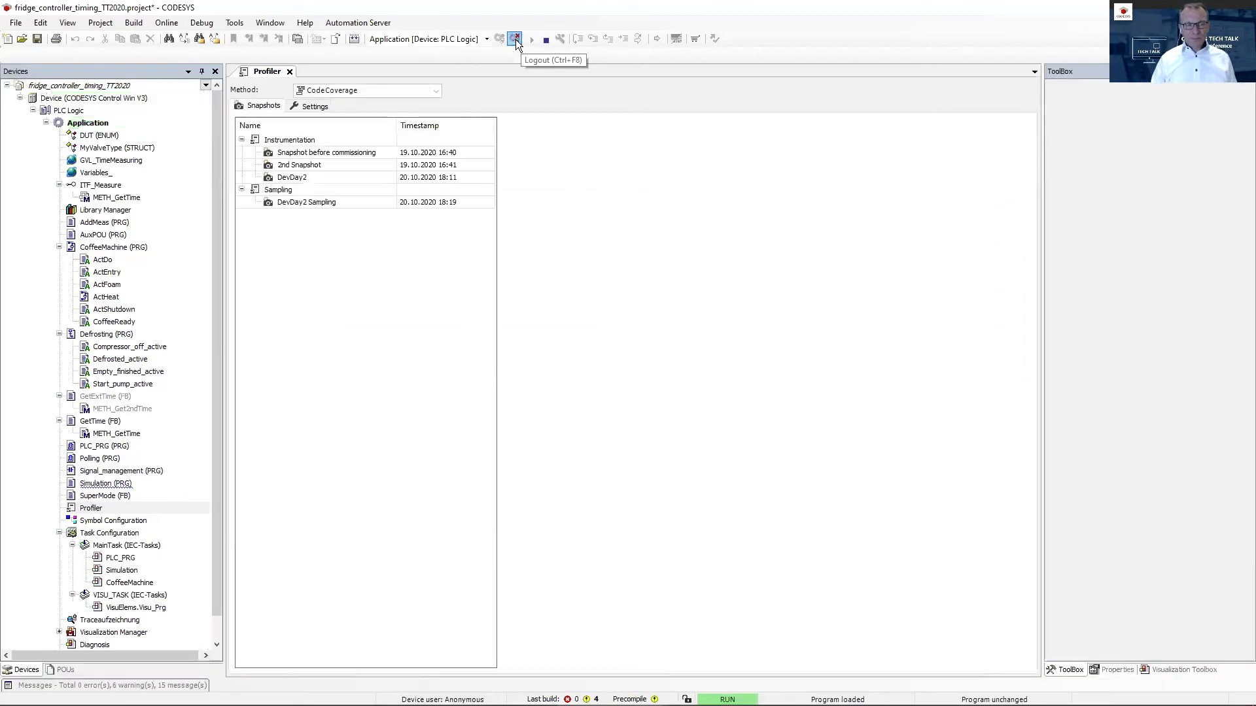
click(399, 88)
click(394, 98)
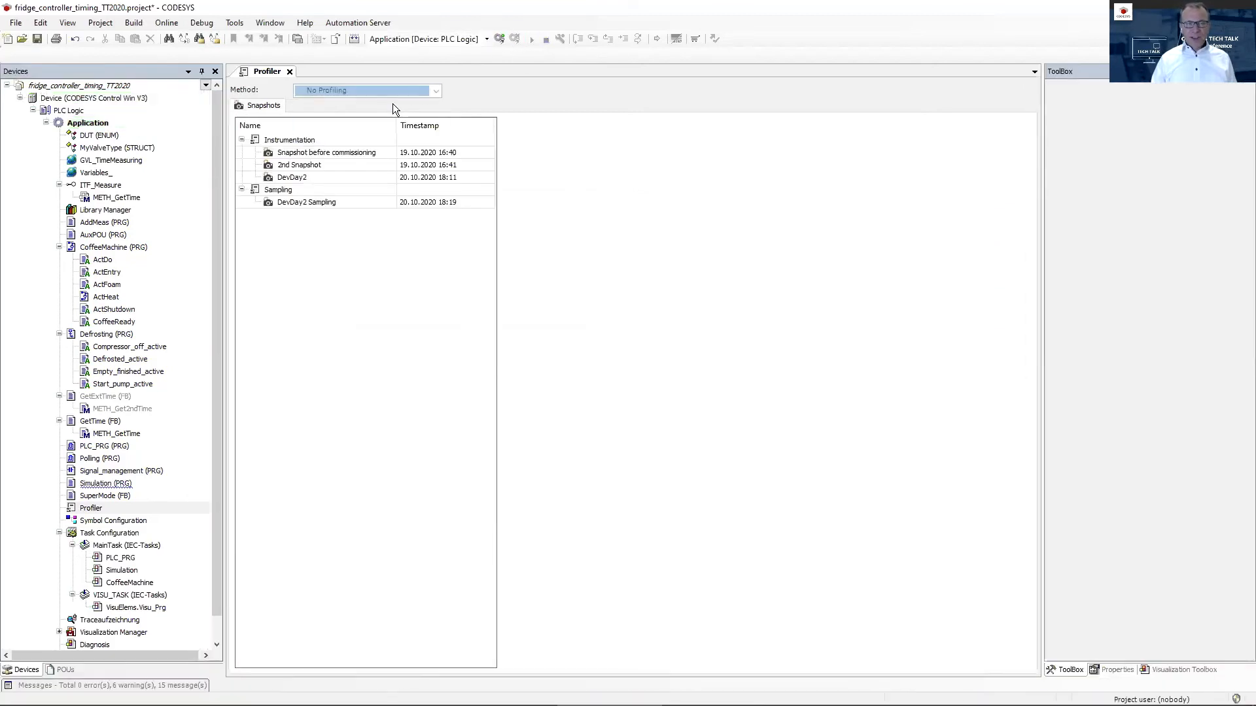
Step: Close the Profiler editor and delete the Profiler object from the Application
click(289, 71)
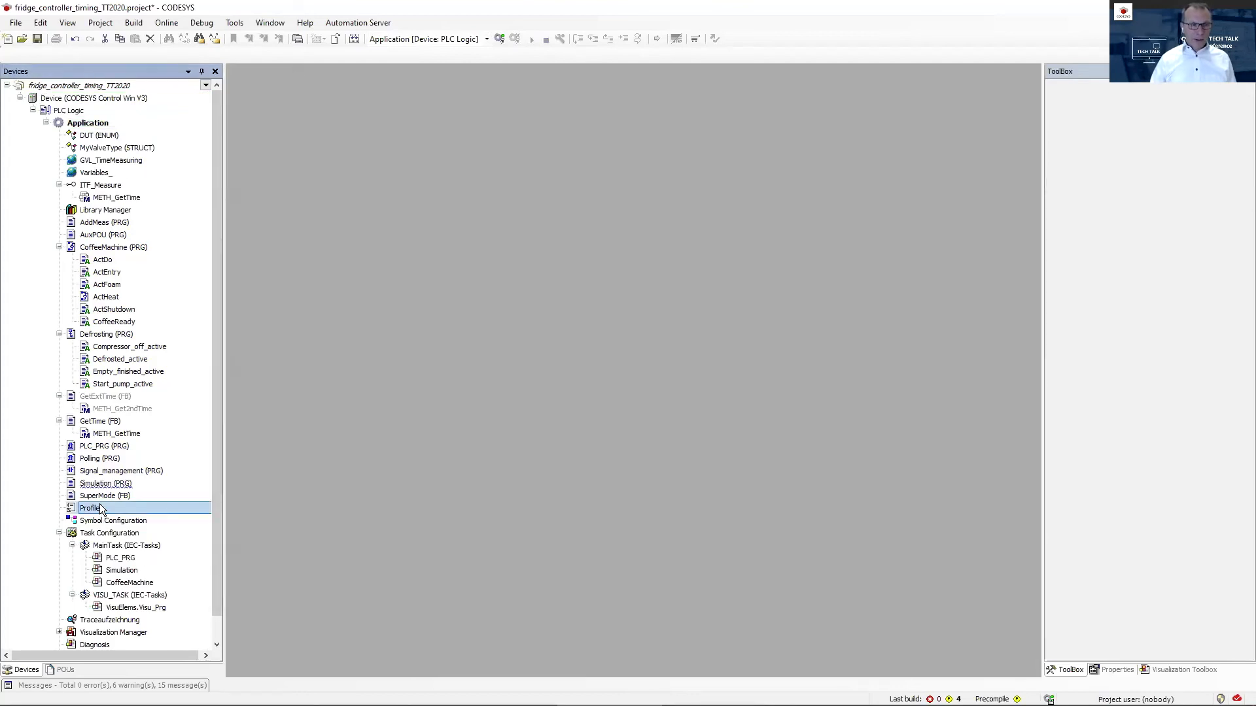
key(Delete)
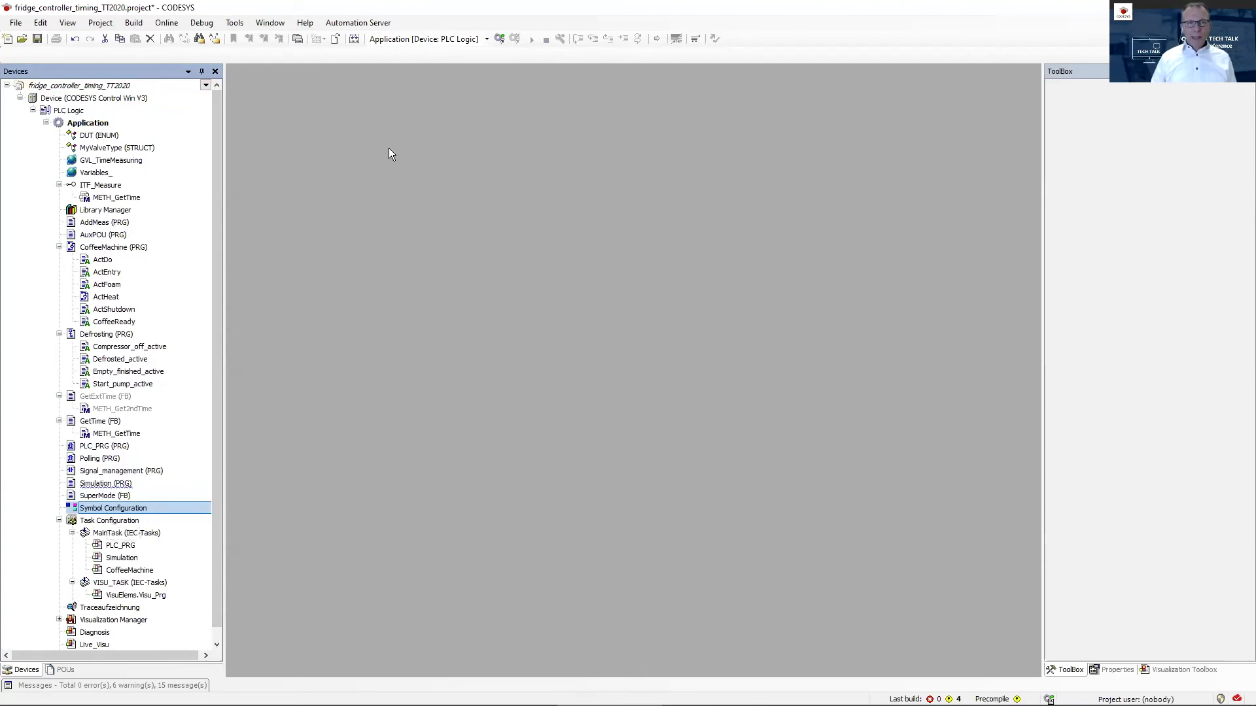
Step: Log in to the device and download the latest application code without the Profiler
click(498, 45)
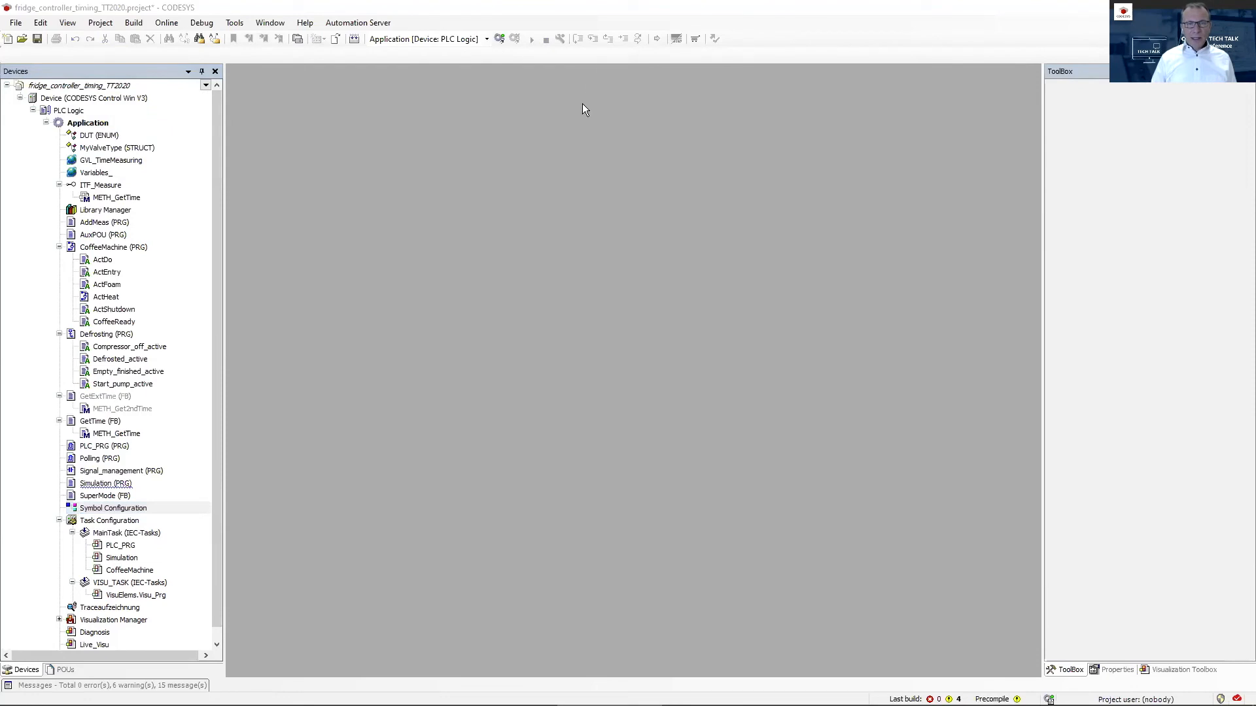
click(499, 40)
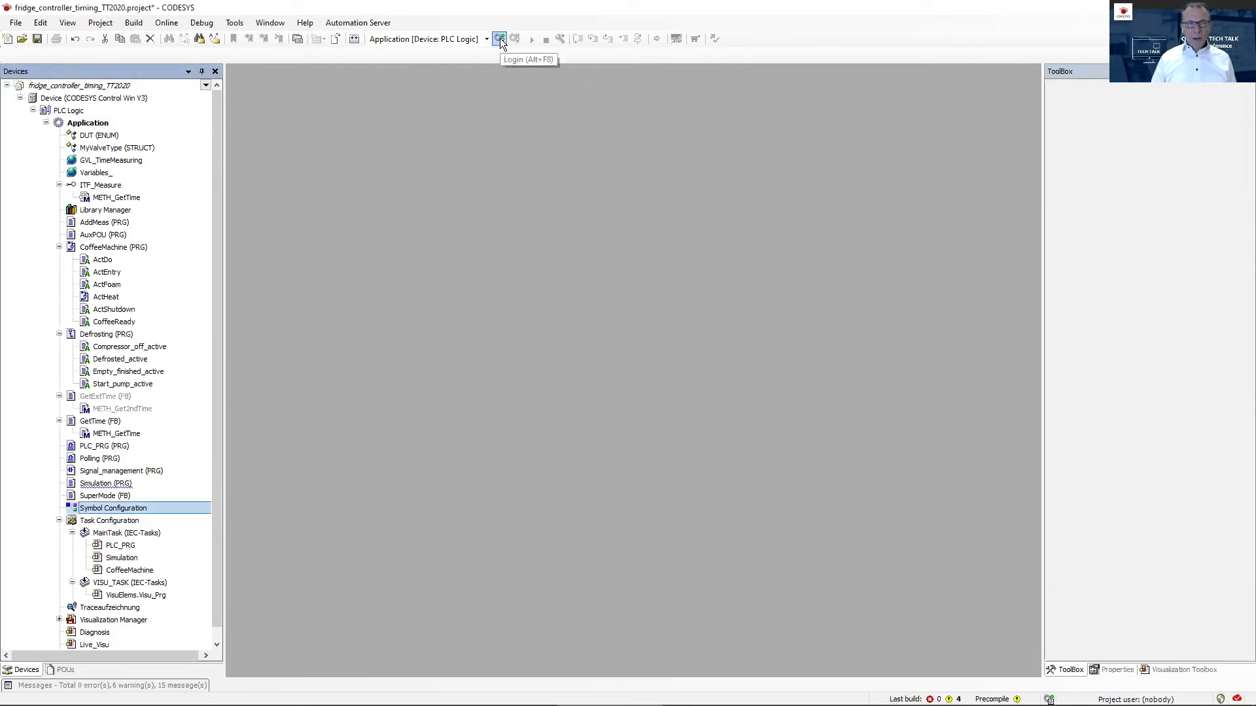
click(500, 39)
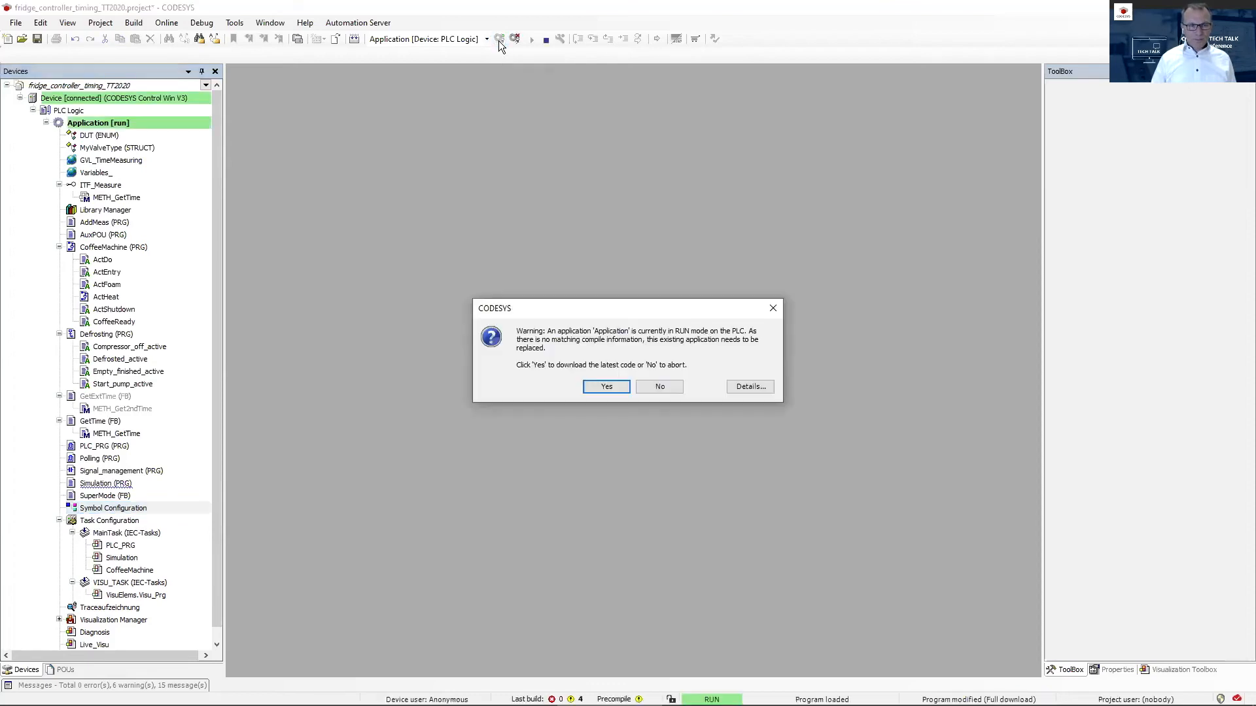
click(555, 126)
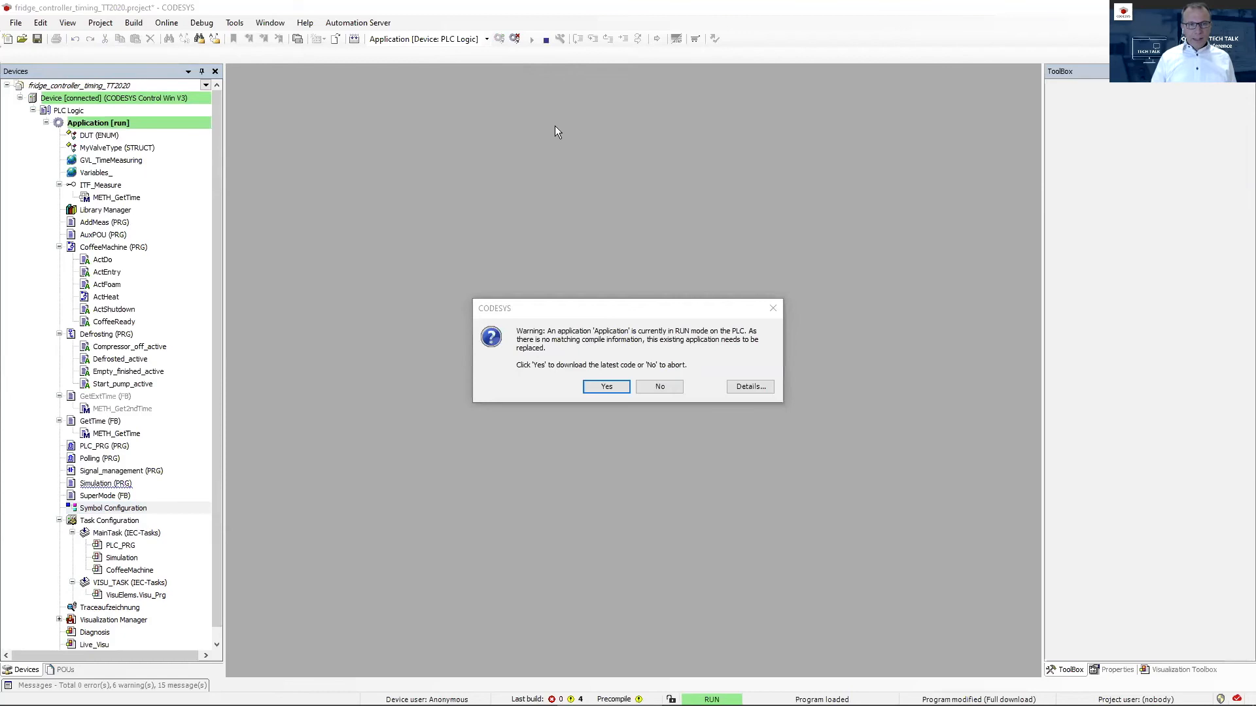
click(607, 382)
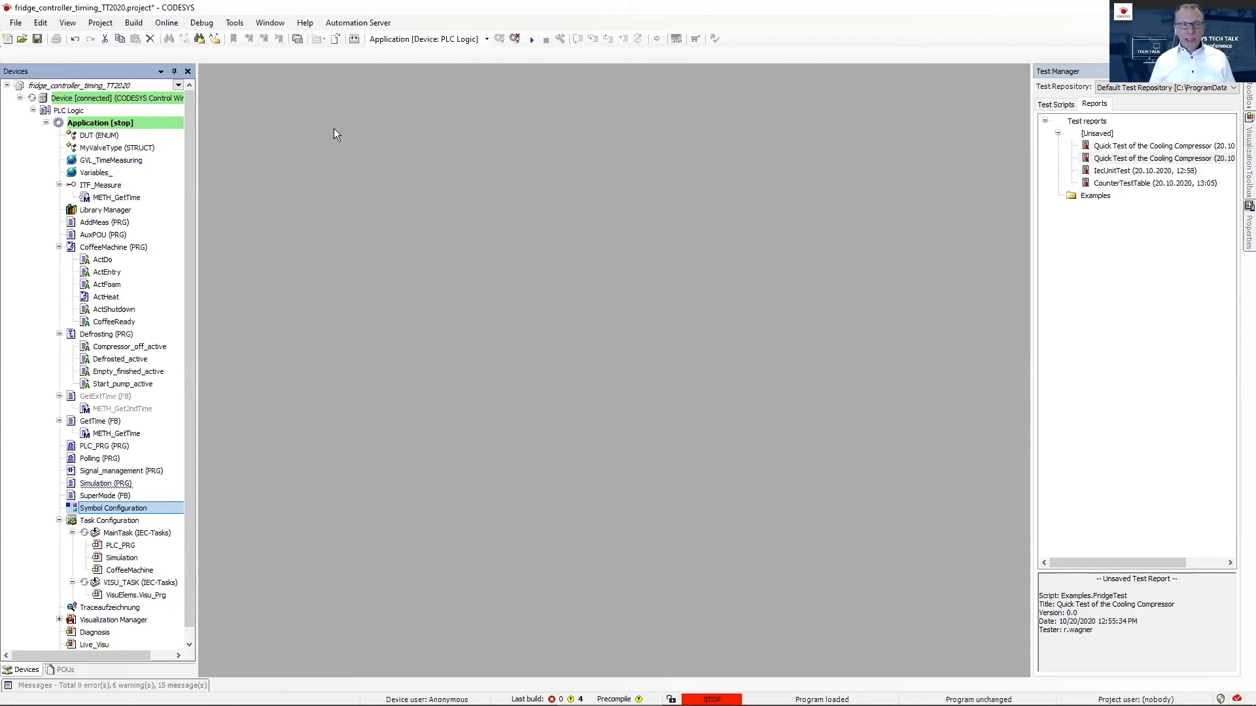
Step: Open the Package Manager and move it aside to review the installed packages
click(234, 22)
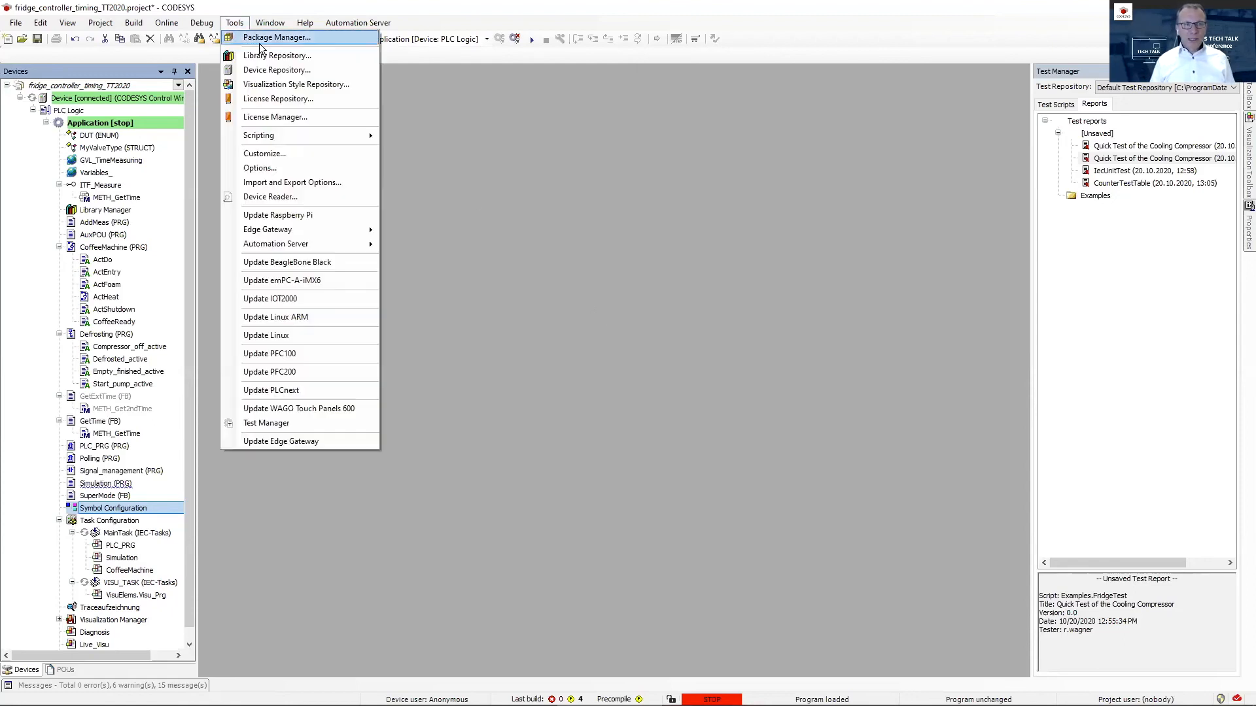
click(260, 42)
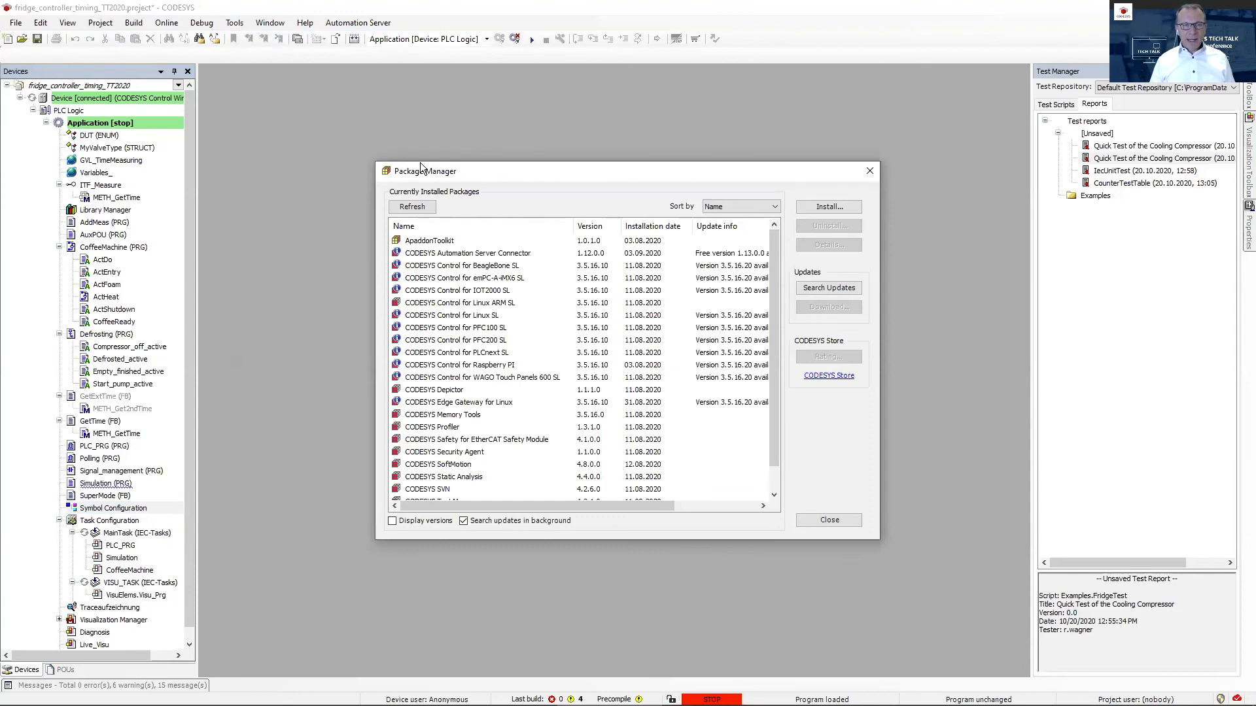
drag(420, 167, 207, 100)
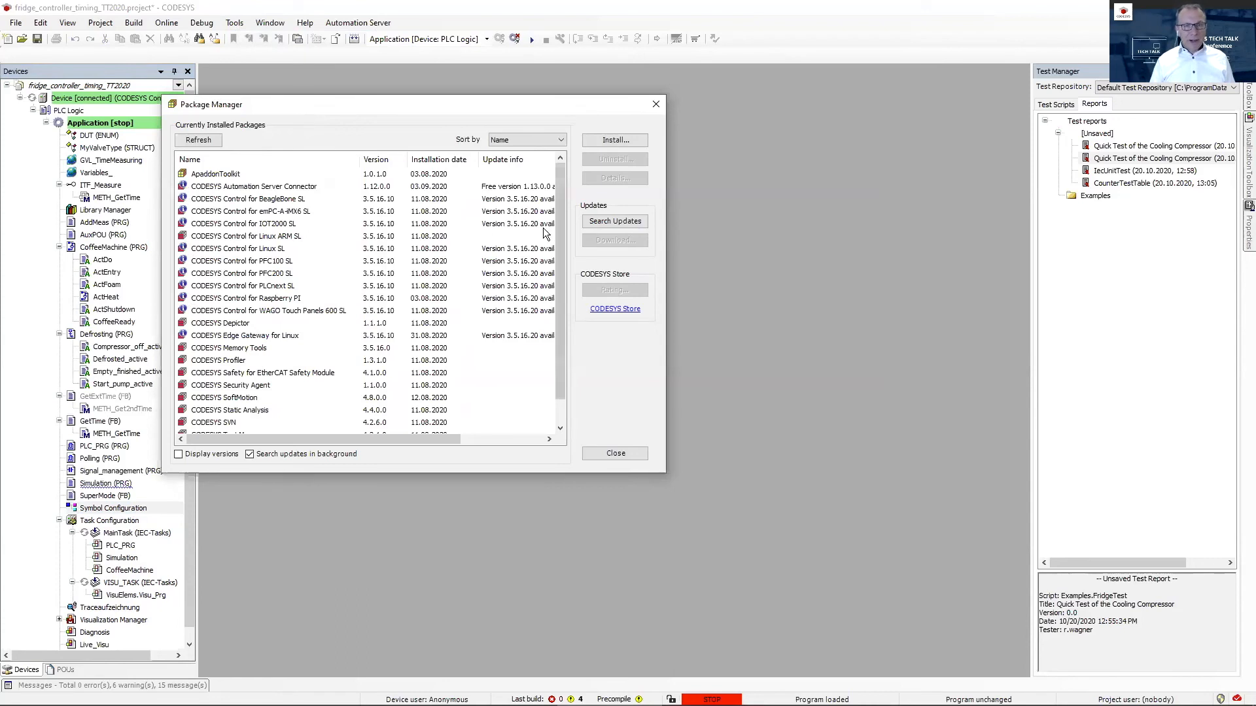
Step: Check the update and license info of the installed packages, and close the Package Manager
drag(430, 435, 511, 436)
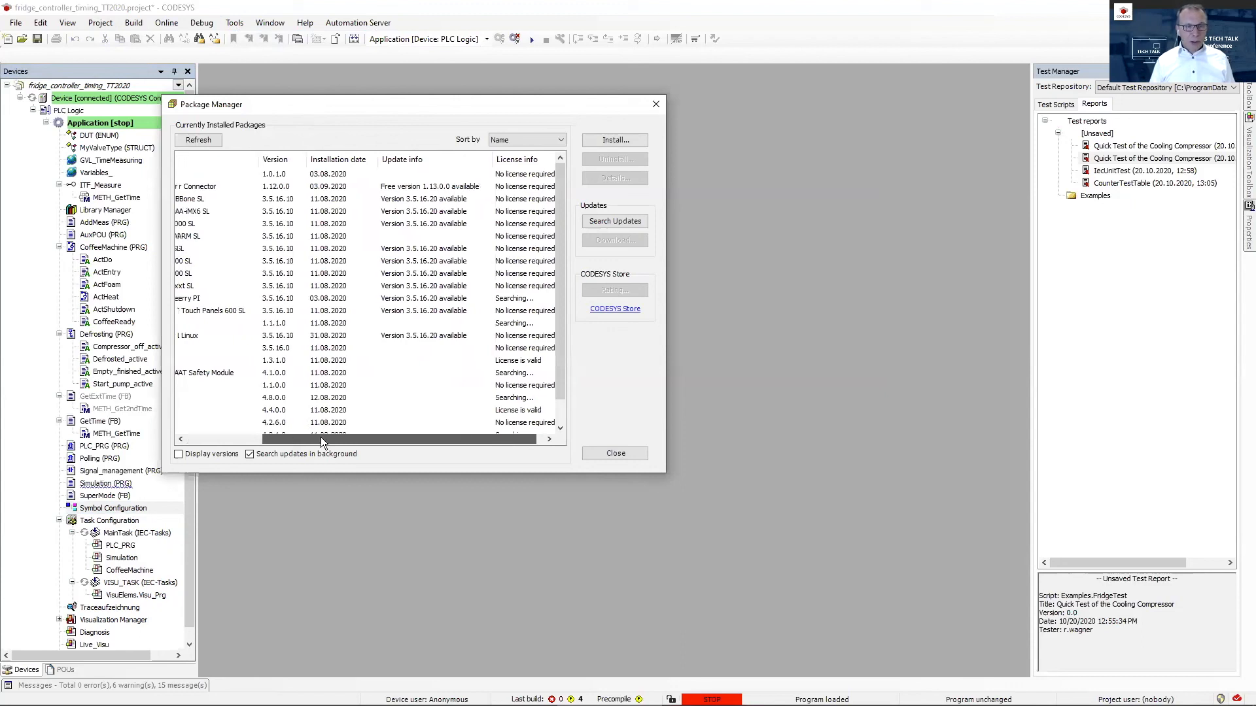
click(233, 438)
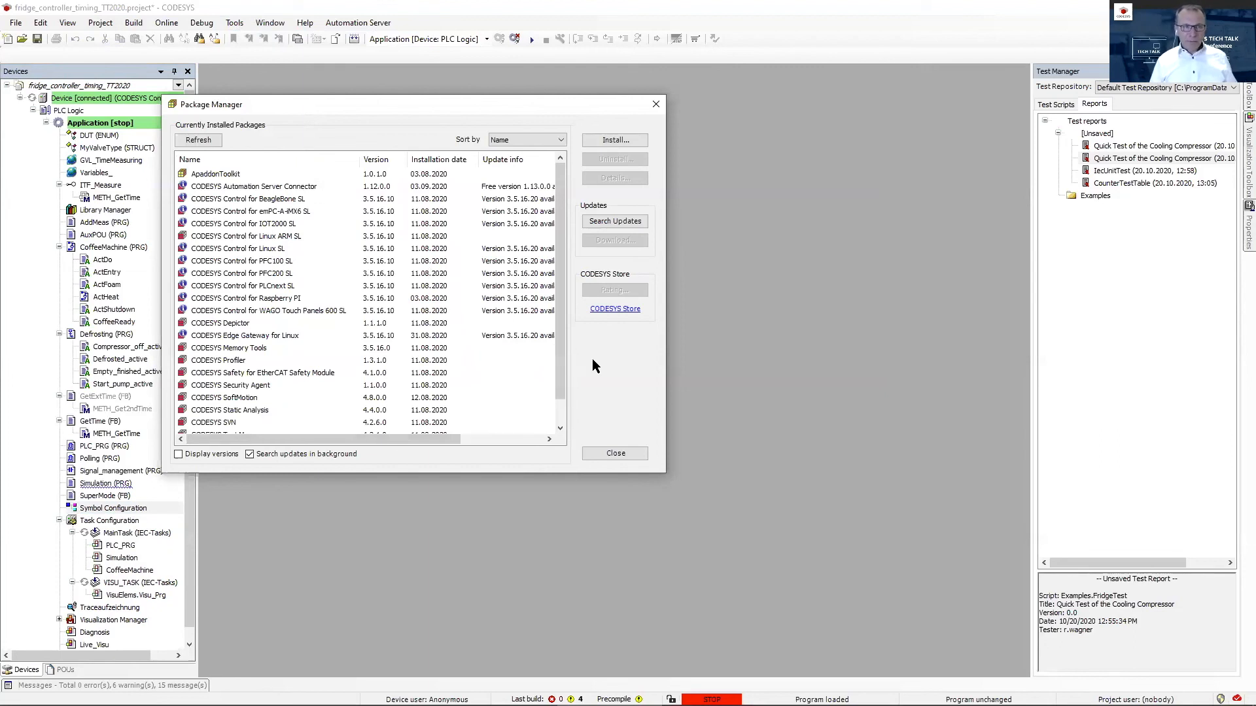
click(614, 451)
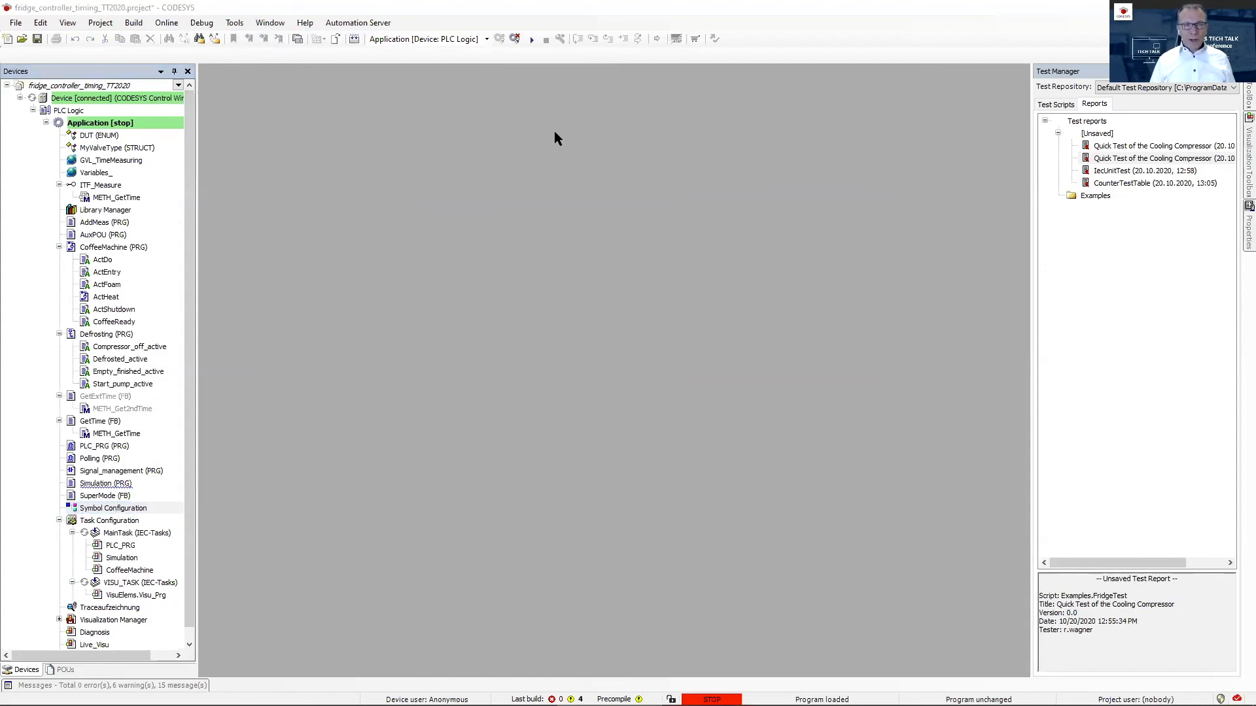
Step: Start the application on the connected device and open the Profiler Watch List
click(533, 68)
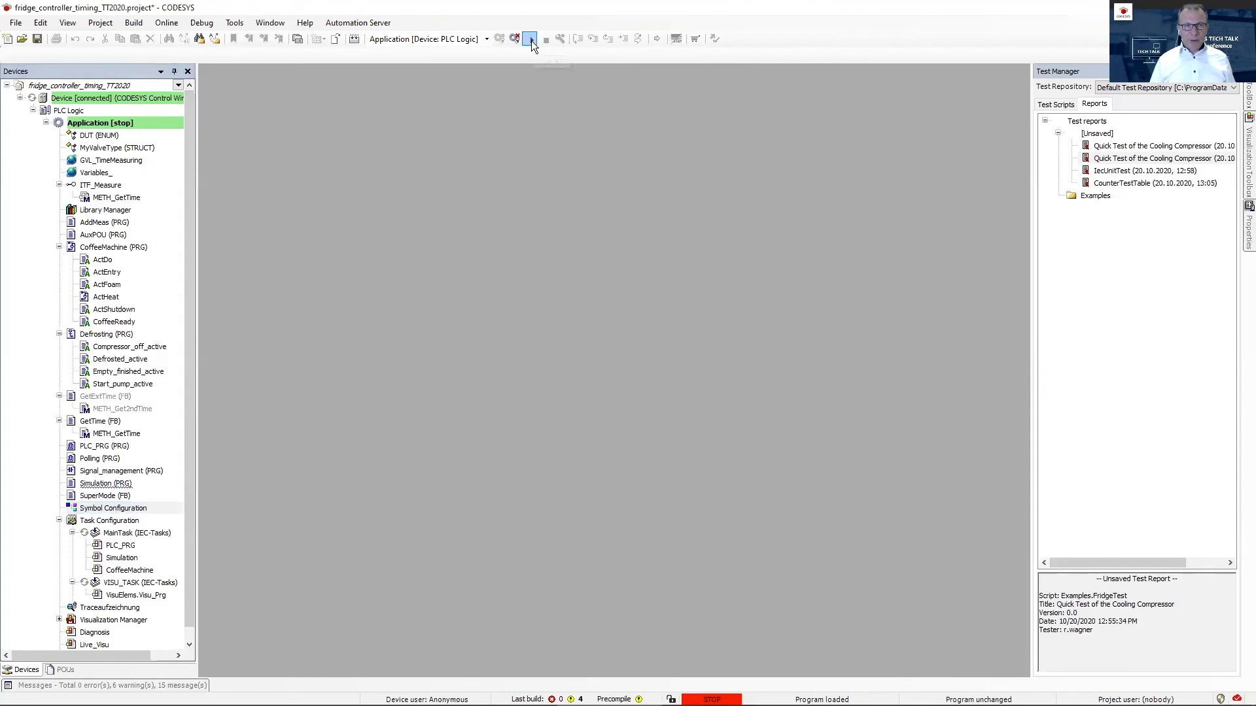
click(531, 40)
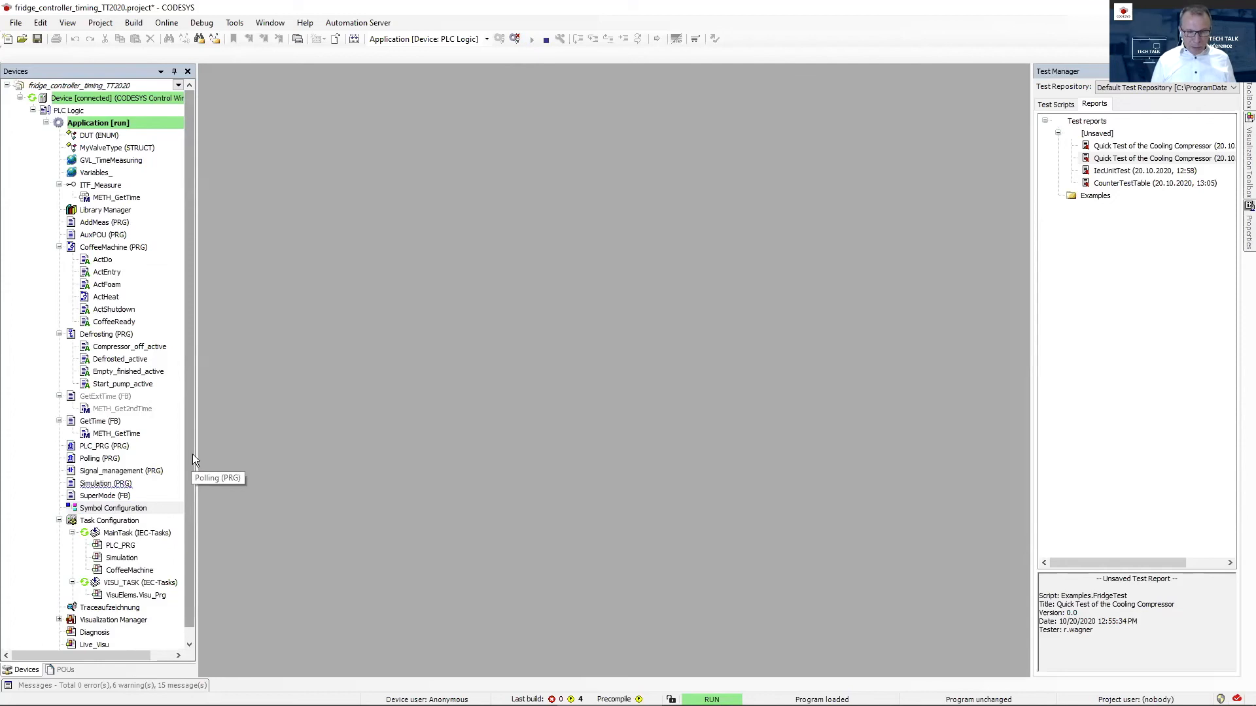
click(164, 24)
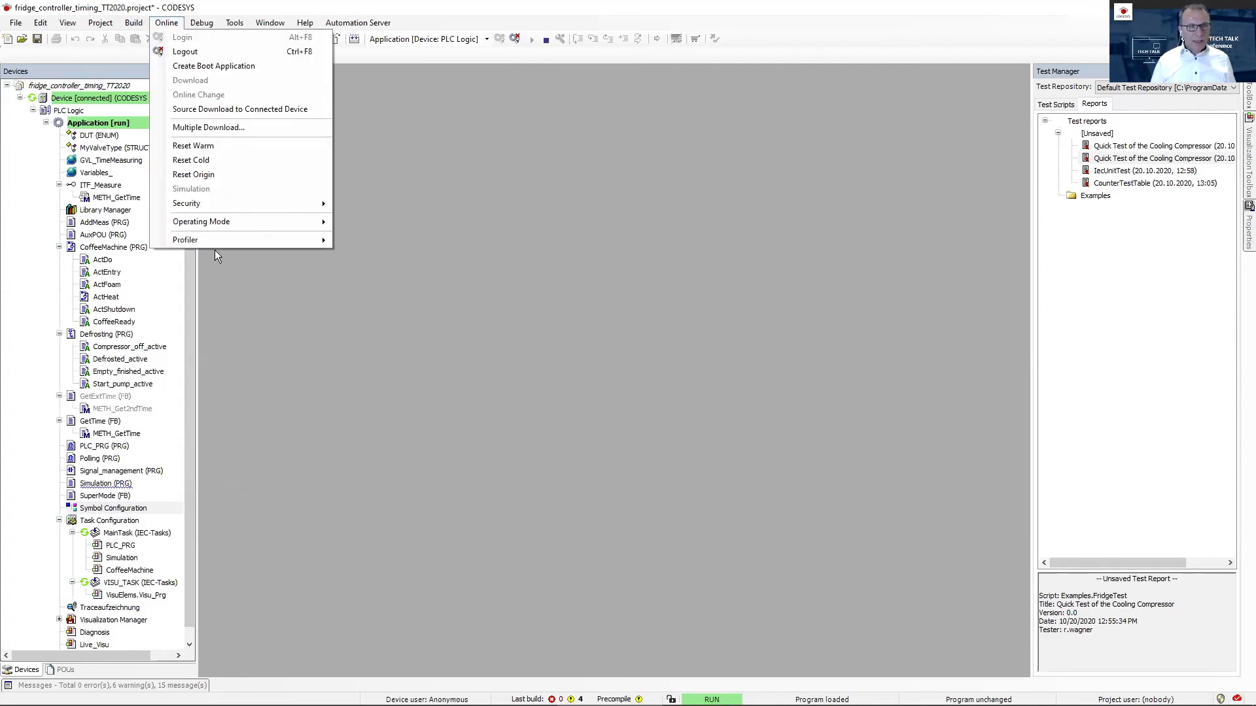
mouse_move(216, 241)
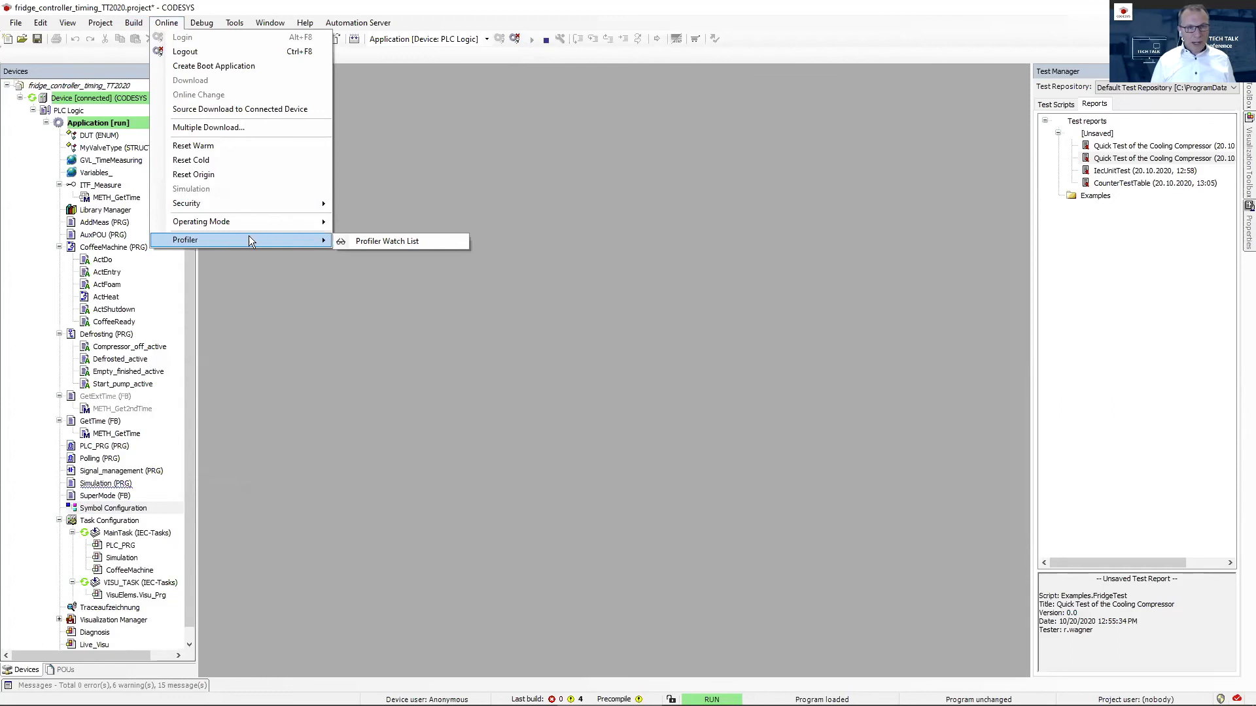
click(383, 244)
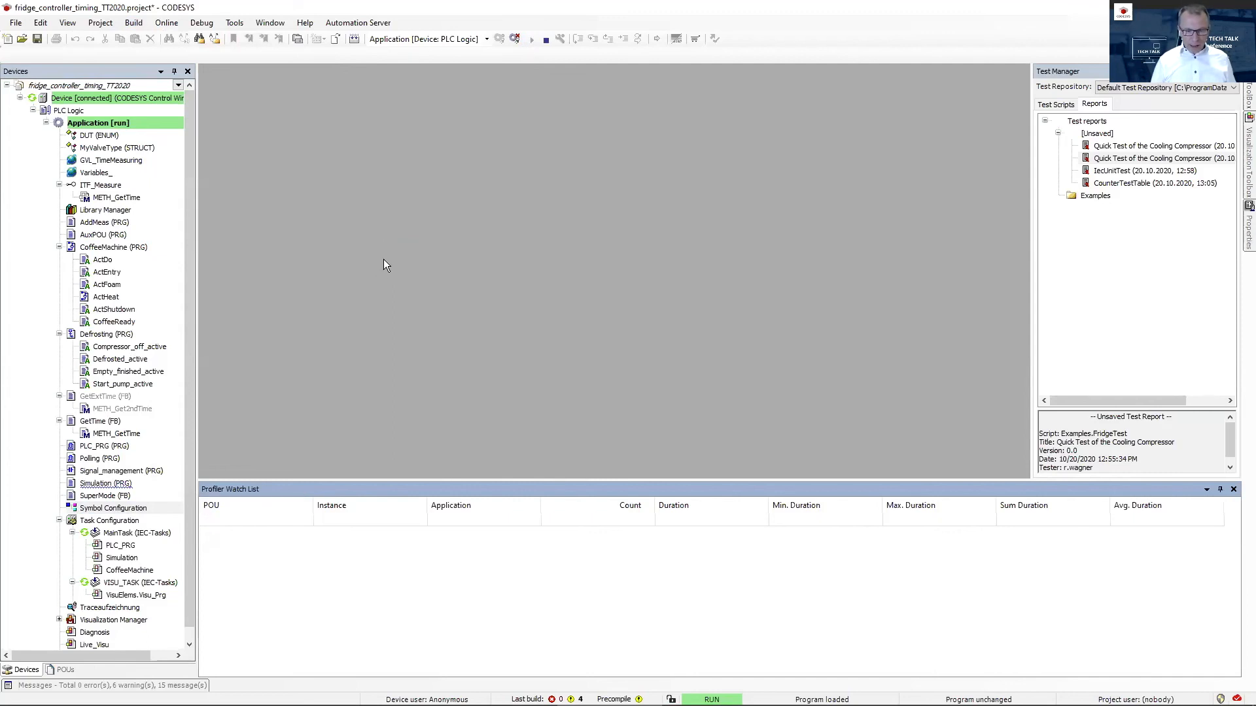
Step: Add the Simulation program and the CoffeeMachine's ActFoam action to the Profiler Watch List to measure their run times
click(90, 485)
drag(89, 485, 238, 522)
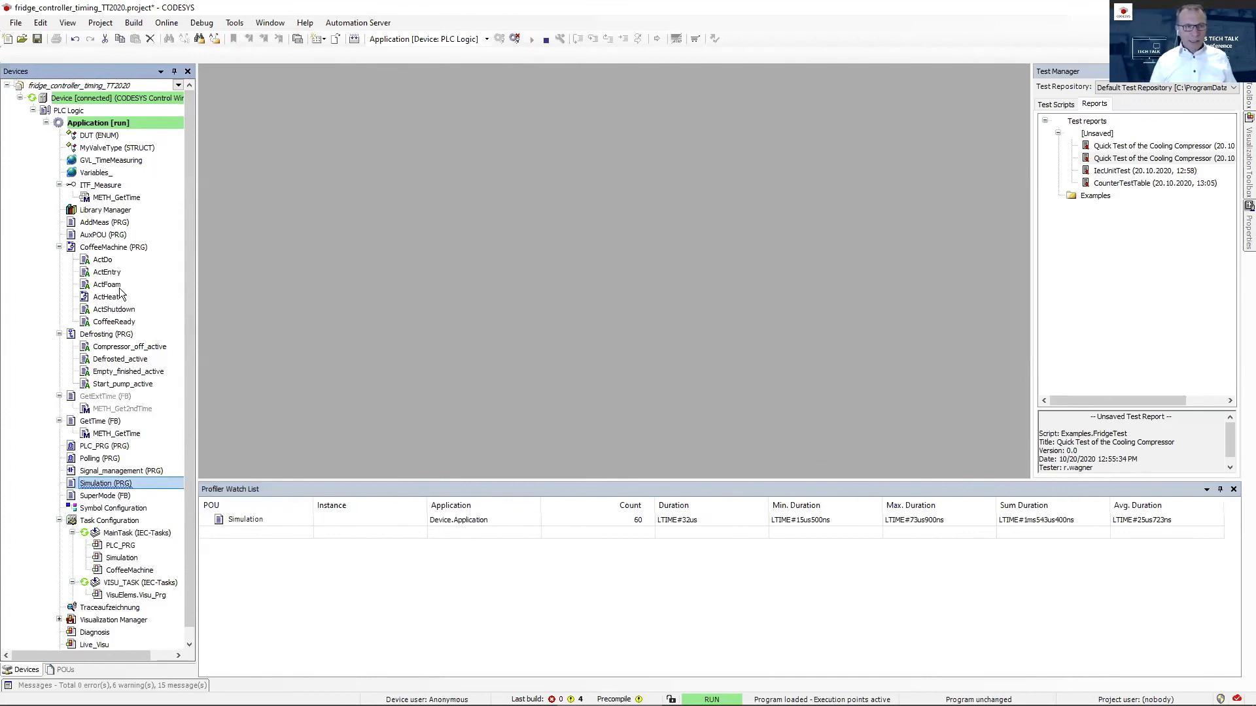
drag(107, 286, 257, 531)
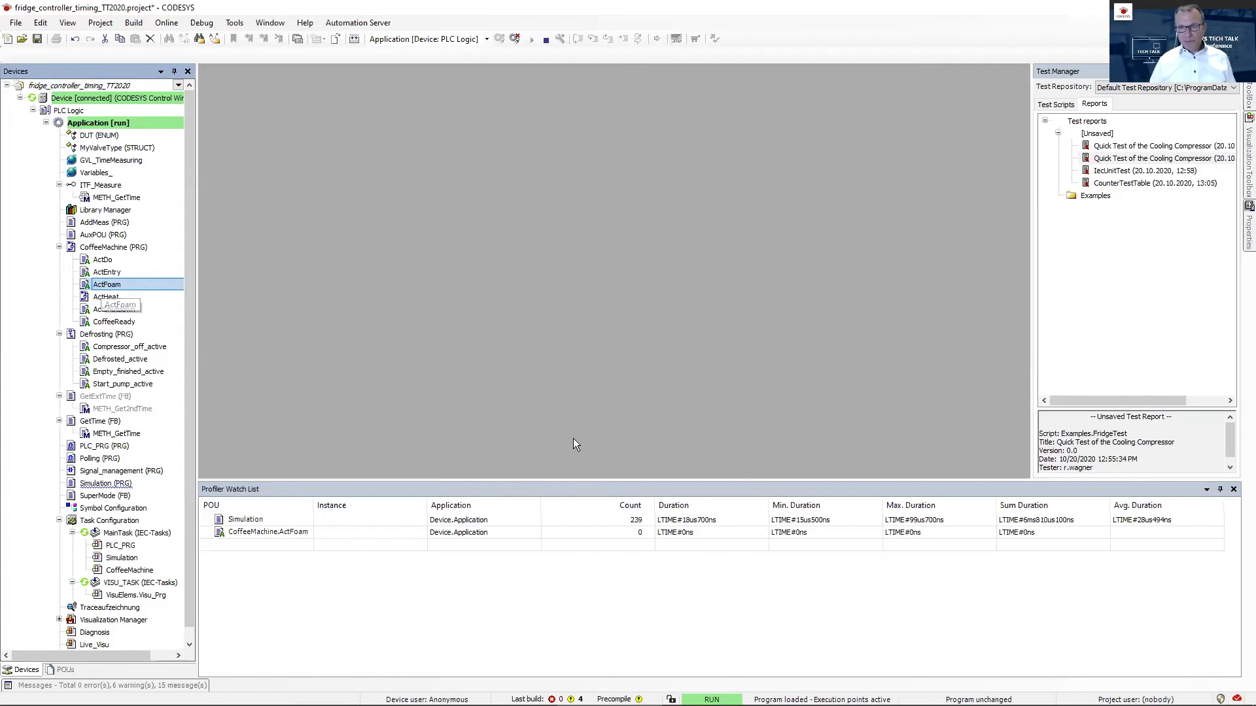
Step: Delete the Simulation and CoffeeMachine.ActFoam entries from the Profiler Watch List and close the list
click(220, 519)
shift+click(220, 530)
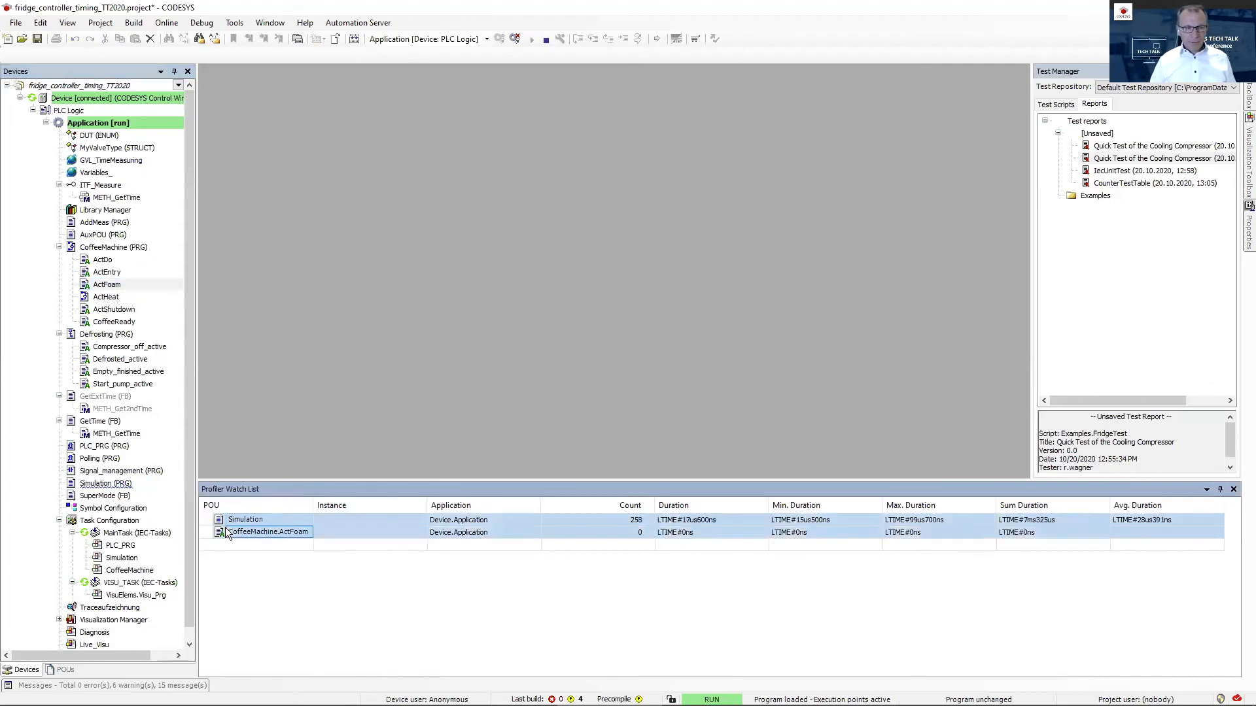
key(Delete)
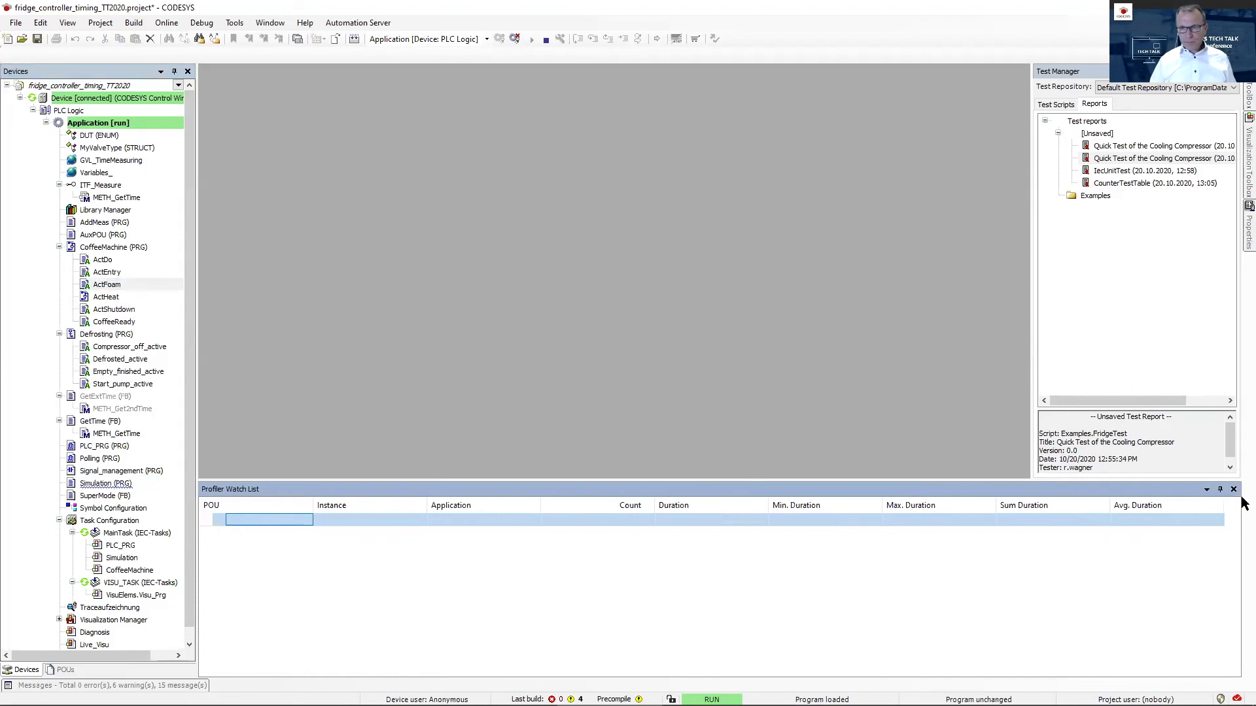
click(1233, 490)
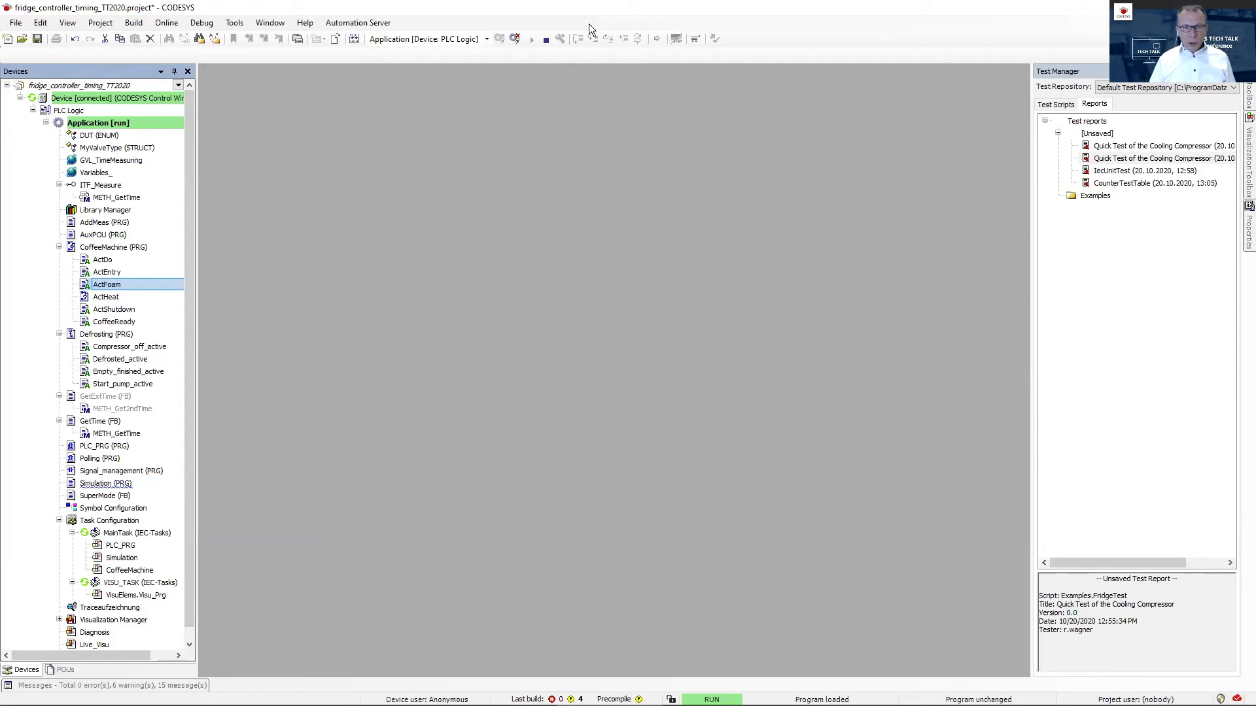
key(alt+Tab)
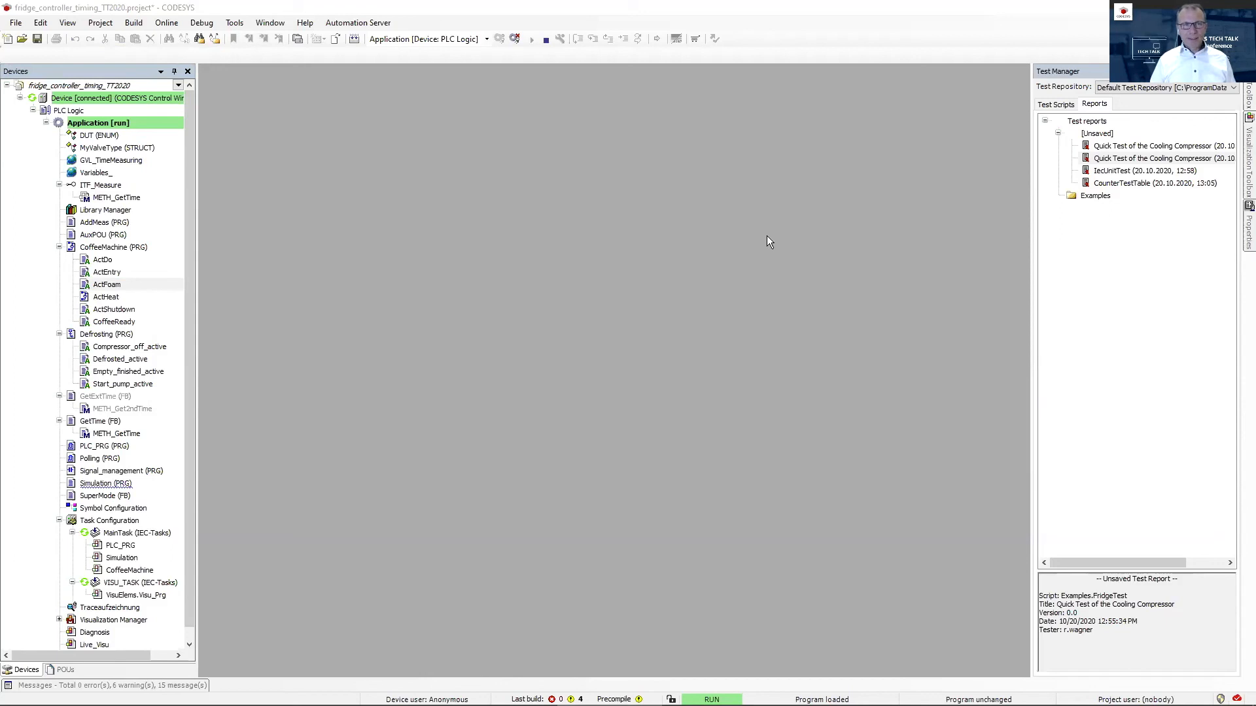
key(alt+Tab)
key(alt+Tab)
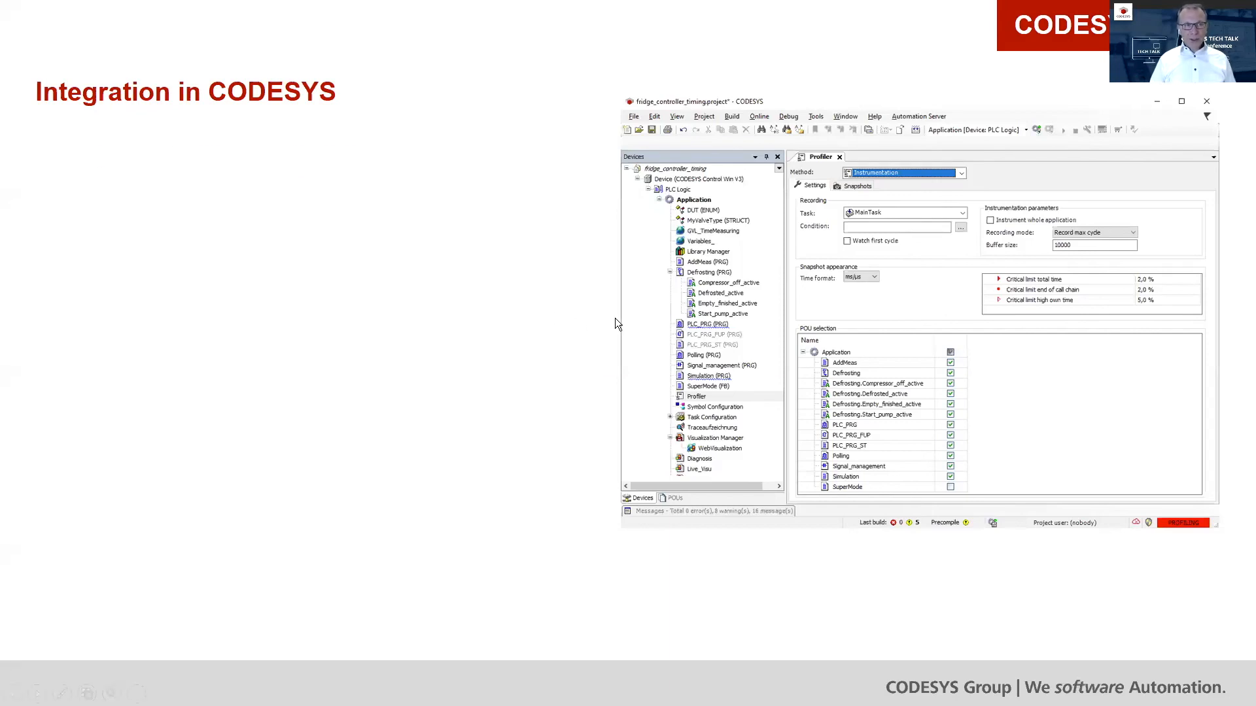
click(615, 318)
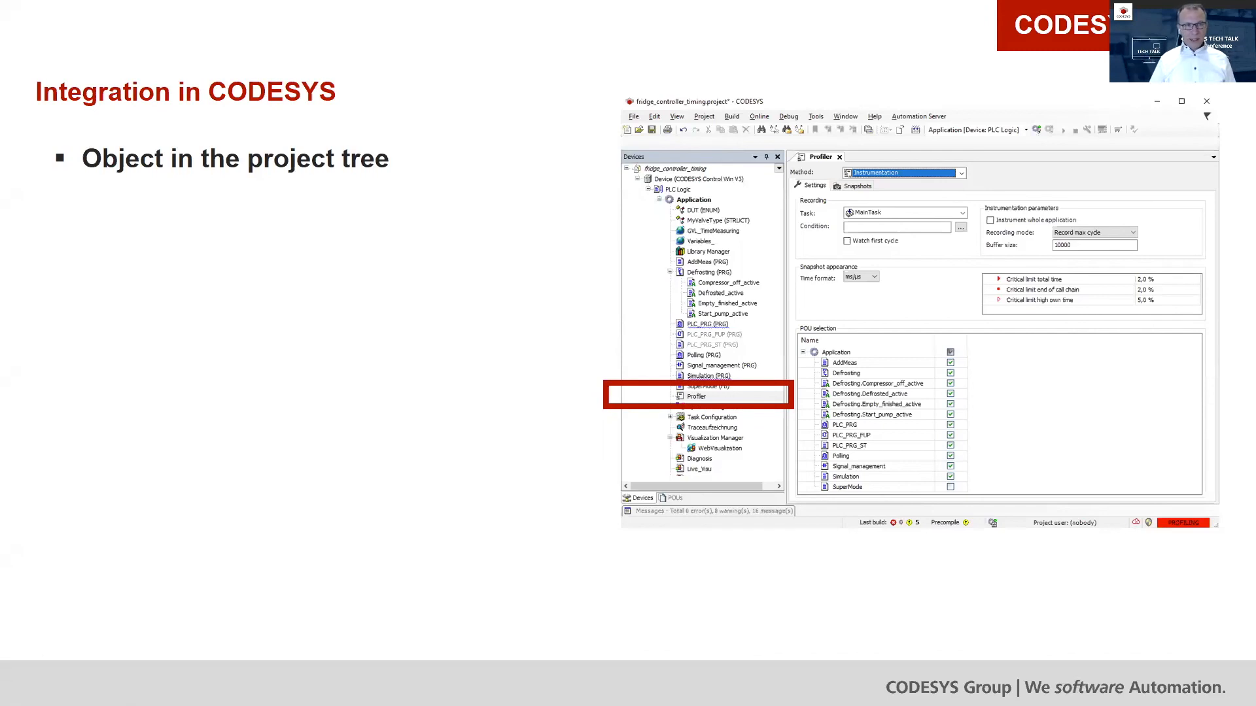
key(Right)
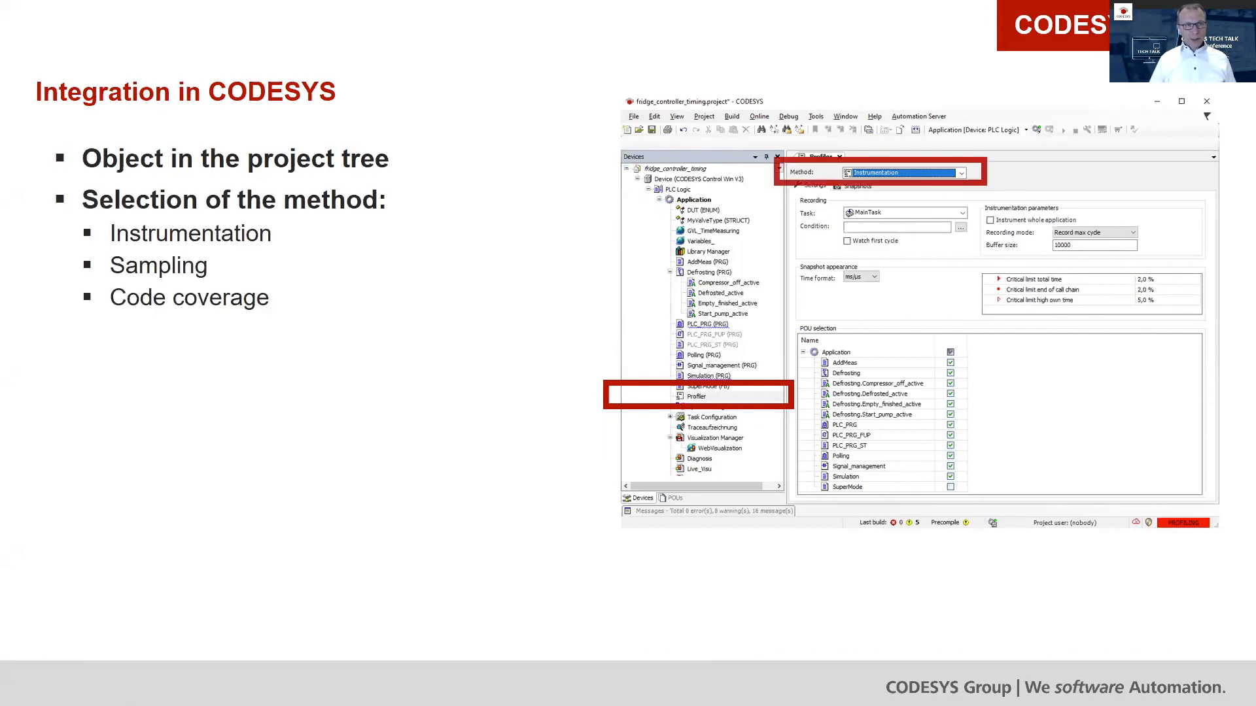